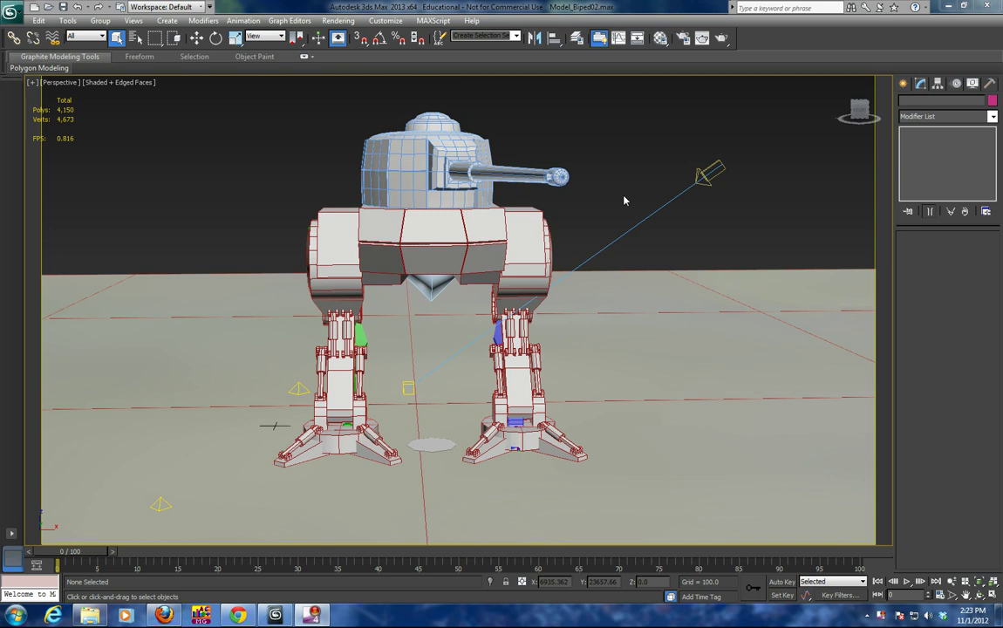
# Step: Inspect the mech by selecting its hull mesh and its turret mesh in turn
pyautogui.keyDown('alt'); pyautogui.moveTo(627, 203); pyautogui.dragTo(593, 221, button='middle'); pyautogui.keyUp('alt')
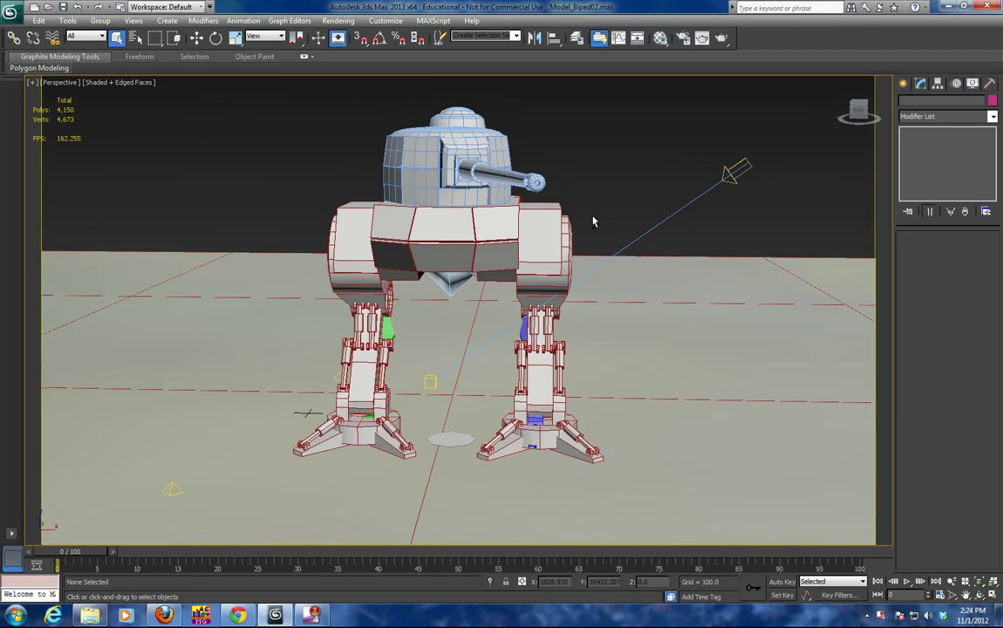
pyautogui.click(551, 217)
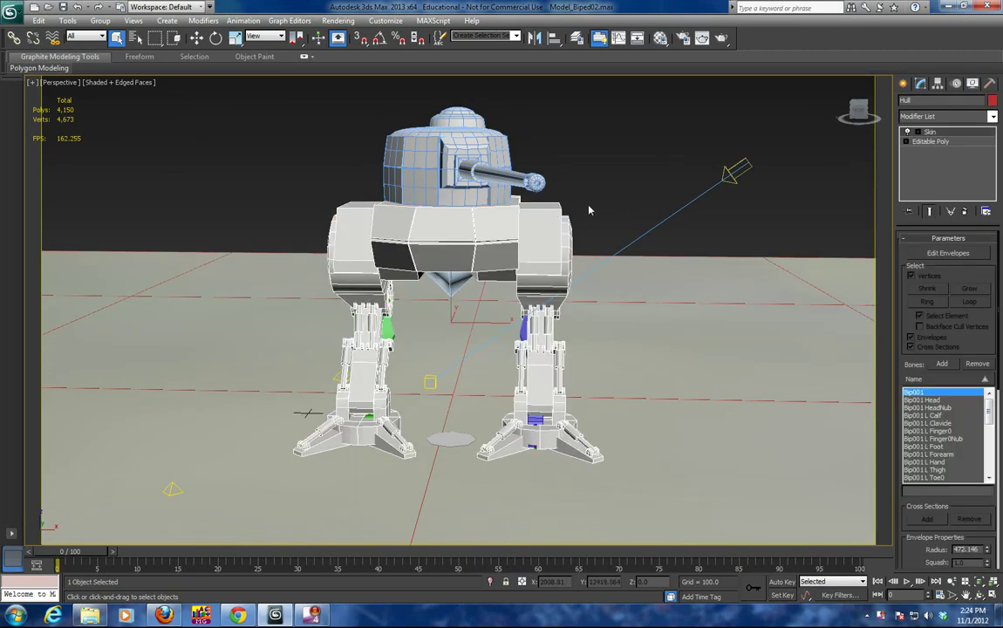
pyautogui.click(614, 198)
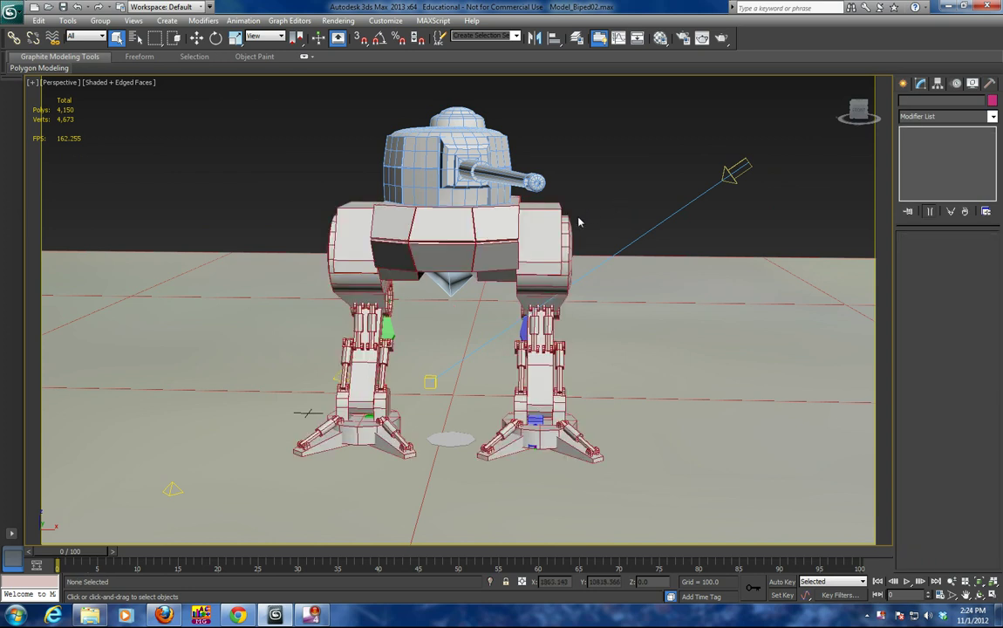
pyautogui.click(555, 224)
pyautogui.keyDown('alt'); pyautogui.moveTo(592, 243); pyautogui.dragTo(495, 308, button='middle'); pyautogui.keyUp('alt')
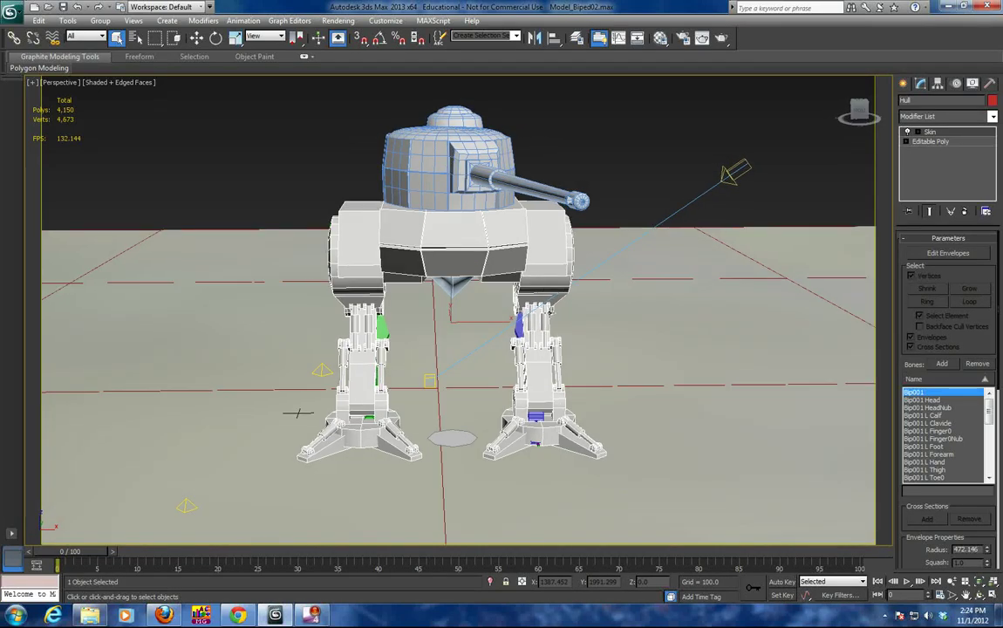
pyautogui.click(449, 176)
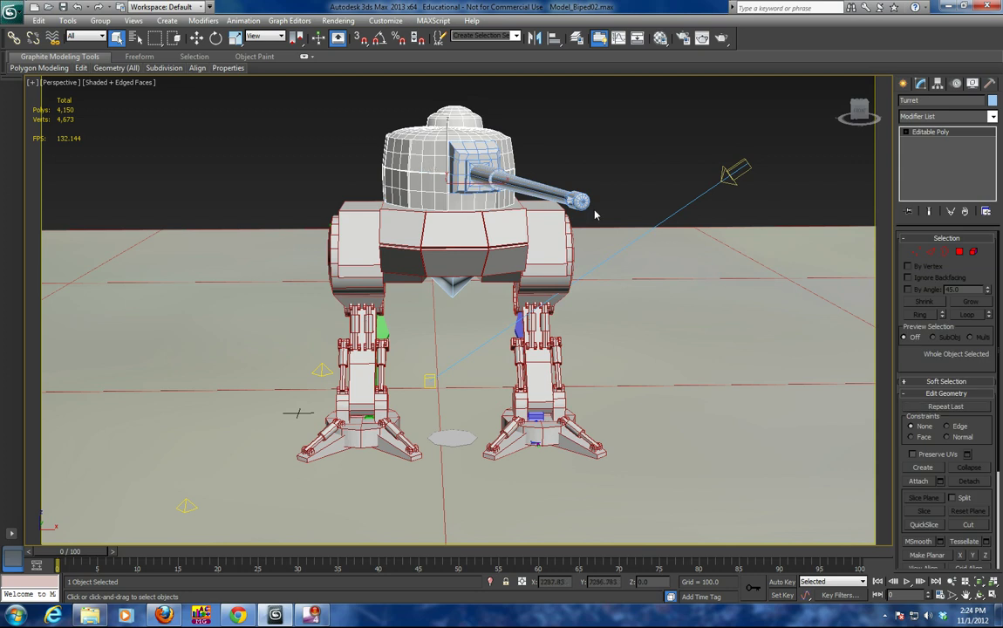
# Step: Restrict selection to bones and ready the head bone inside the turret for rotation
pyautogui.click(81, 39)
pyautogui.click(76, 122)
pyautogui.click(442, 178)
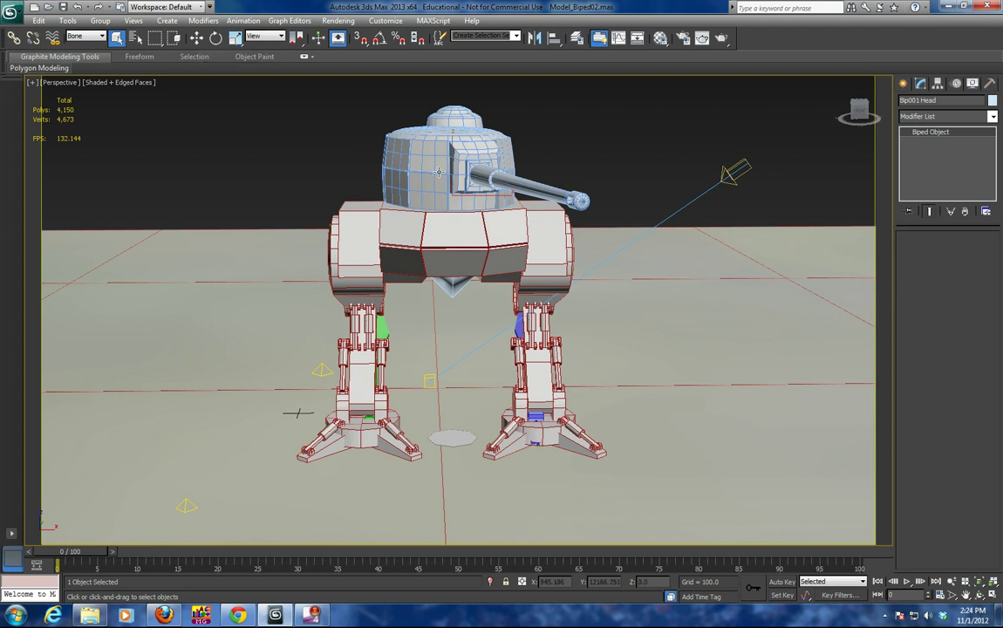
pyautogui.click(438, 174)
pyautogui.click(443, 194)
pyautogui.click(215, 38)
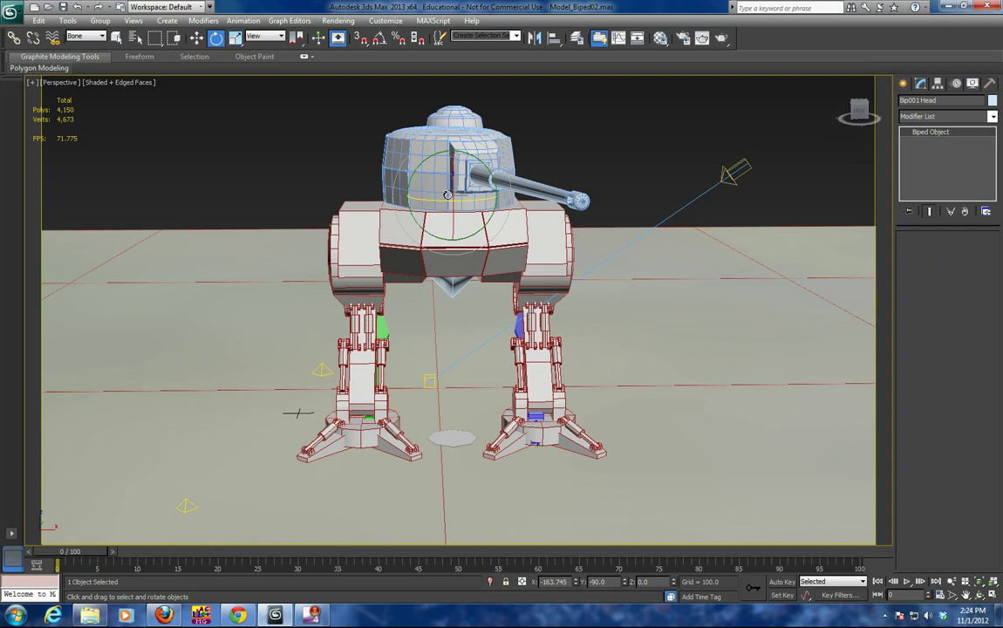
# Step: Try rotating the turret's head bone and the left calf bone, reverting each rotation
pyautogui.moveTo(401, 181); pyautogui.dragTo(440, 199)
pyautogui.click(520, 323)
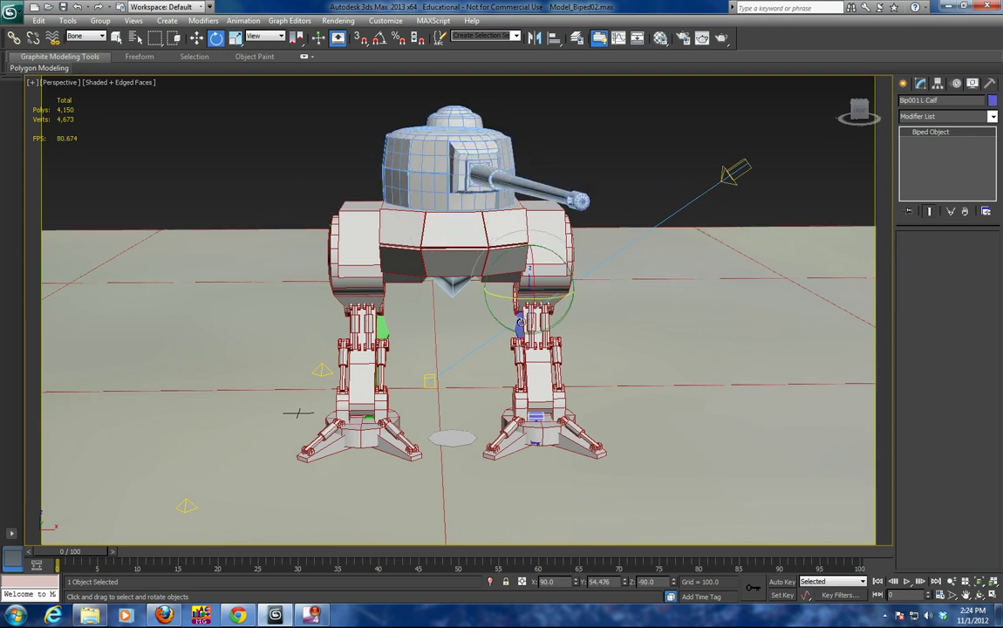
pyautogui.moveTo(532, 281)
pyautogui.mouseDown()
pyautogui.moveTo(525, 305)
pyautogui.moveTo(517, 286)
pyautogui.mouseUp()
pyautogui.hotkey('ctrl', 'z')
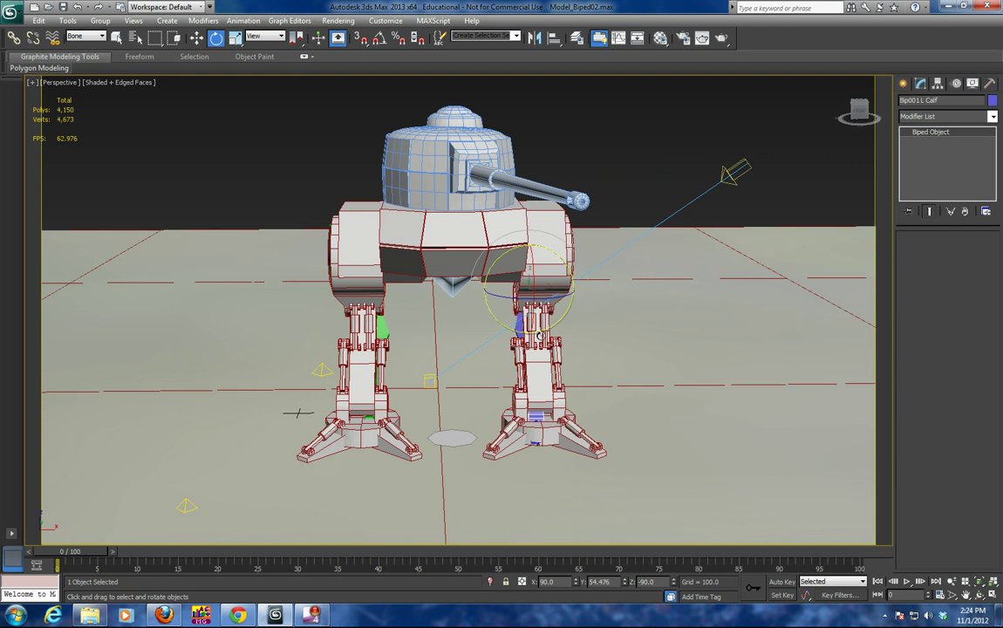
# Step: Try rotating the right calf bone and the left thigh bone, reverting each rotation
pyautogui.keyDown('alt'); pyautogui.moveTo(517, 286); pyautogui.dragTo(506, 329, button='middle'); pyautogui.keyUp('alt')
pyautogui.click(396, 335)
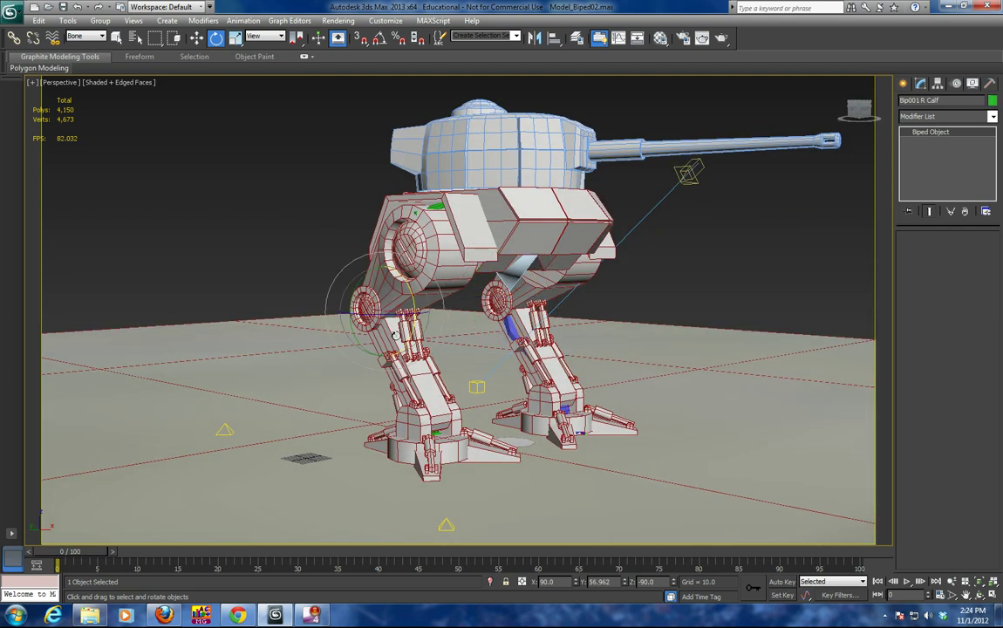
pyautogui.moveTo(410, 318); pyautogui.dragTo(463, 306)
pyautogui.hotkey('ctrl', 'z')
pyautogui.click(515, 327)
pyautogui.click(574, 260)
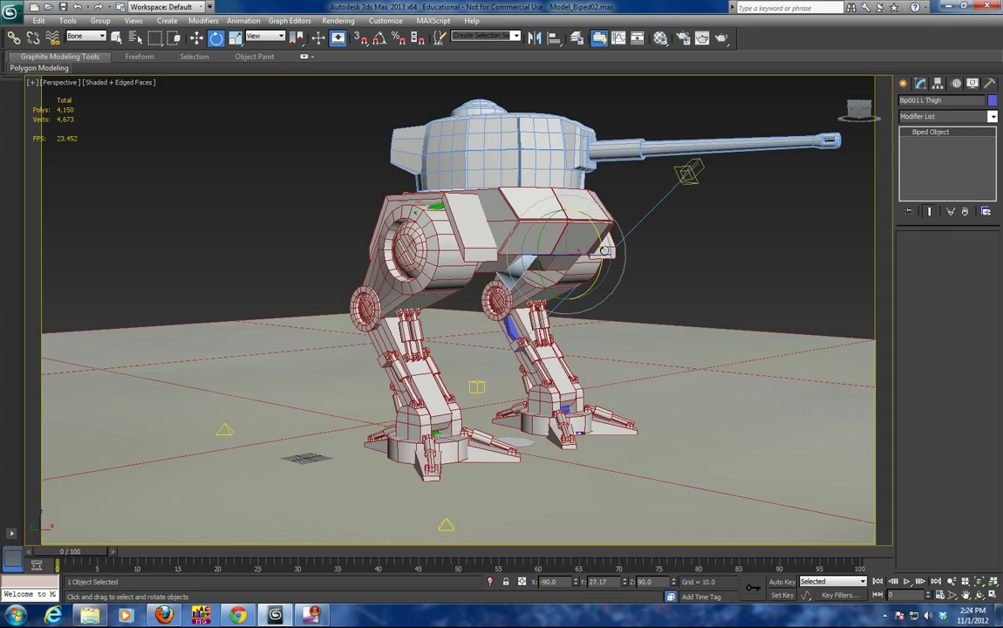
pyautogui.moveTo(603, 250); pyautogui.dragTo(559, 213)
pyautogui.rightClick(559, 213)
# Step: Create a biped copy collection named mechpose and copy the current standing pose into it as neutral
pyautogui.keyDown('alt'); pyautogui.moveTo(659, 230); pyautogui.dragTo(638, 227, button='middle'); pyautogui.keyUp('alt')
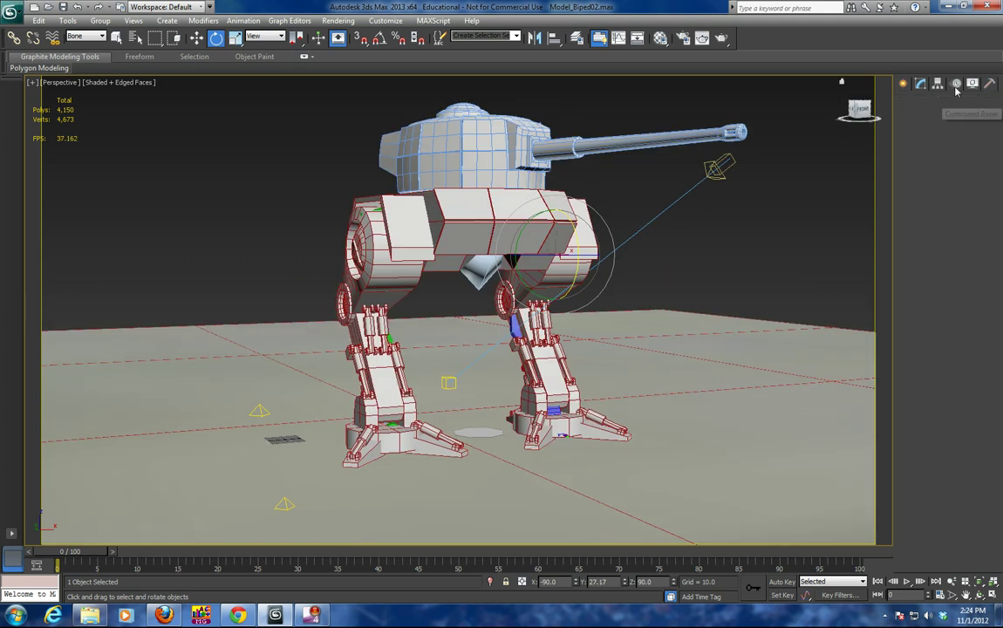
pyautogui.click(955, 83)
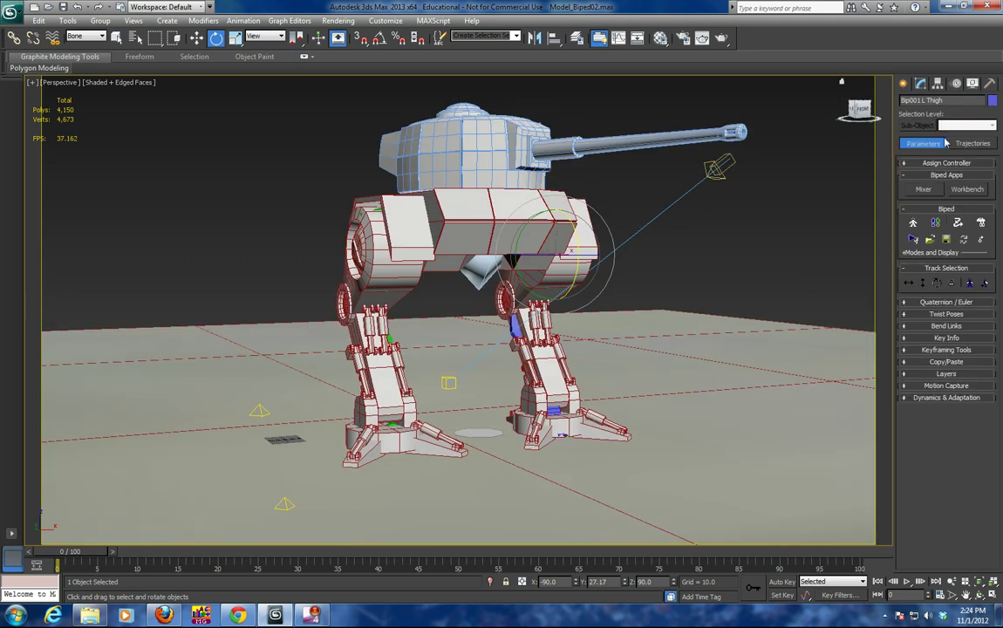
pyautogui.click(950, 362)
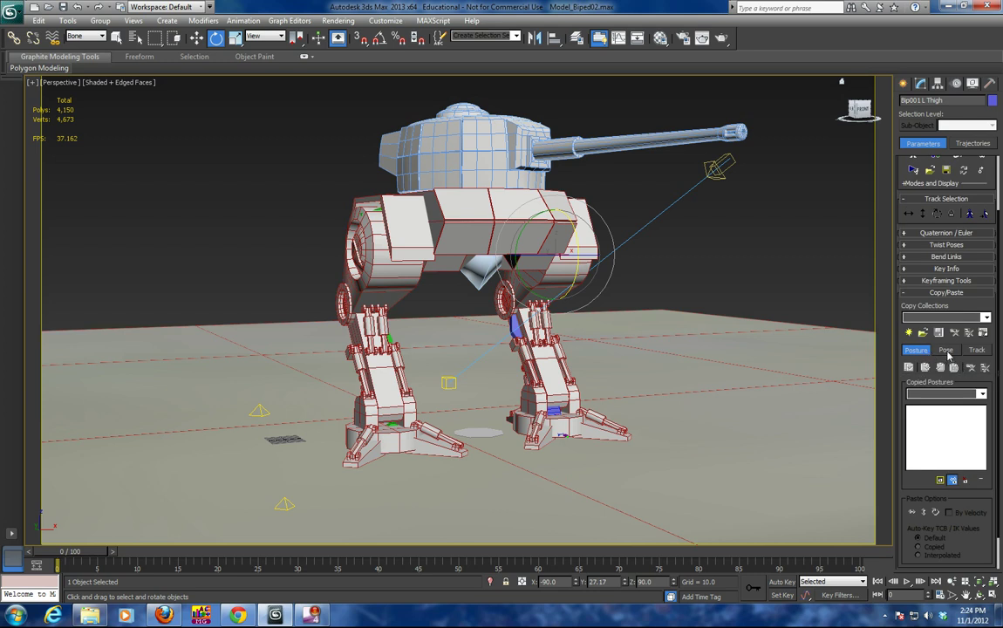
pyautogui.click(944, 350)
pyautogui.click(908, 332)
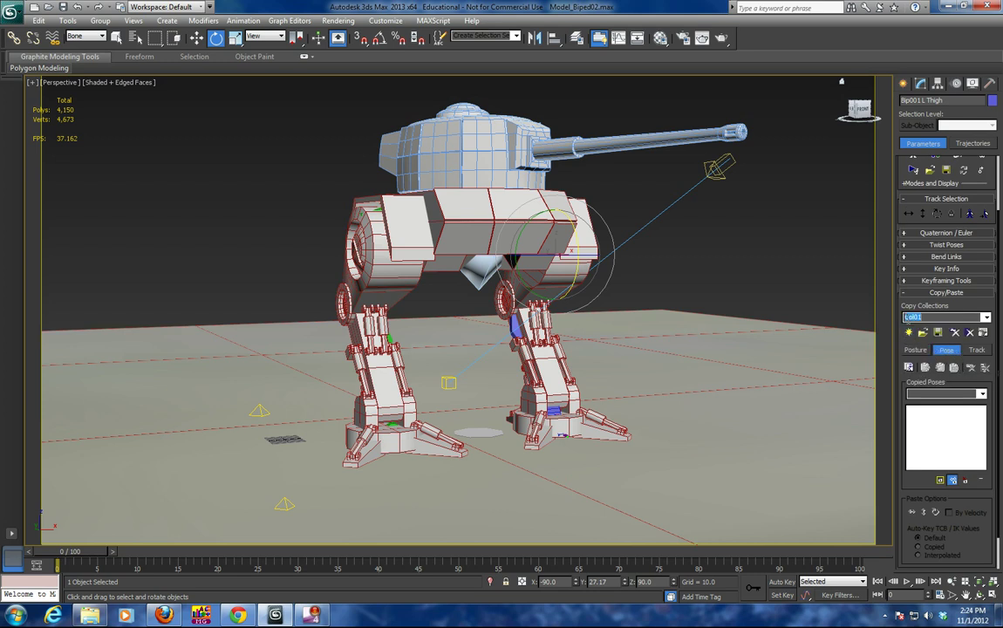
pyautogui.write('mechpose')
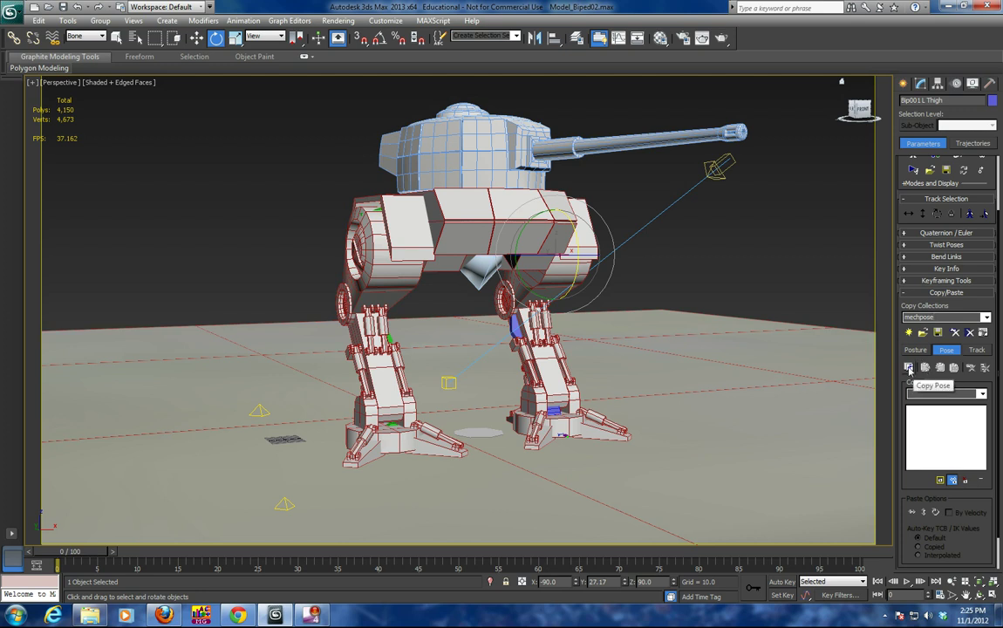
pyautogui.click(910, 369)
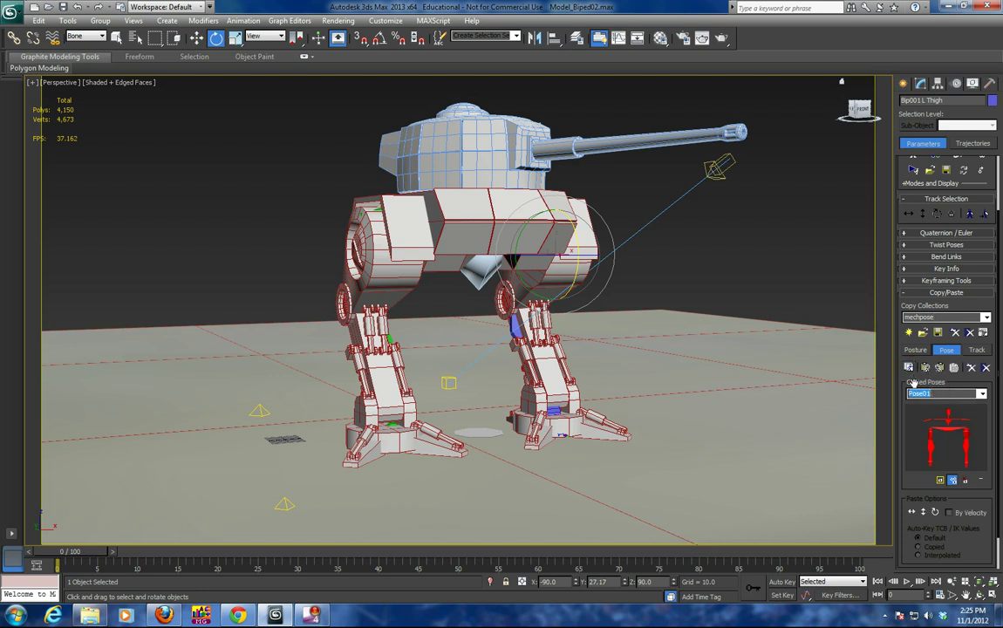
pyautogui.write('me')
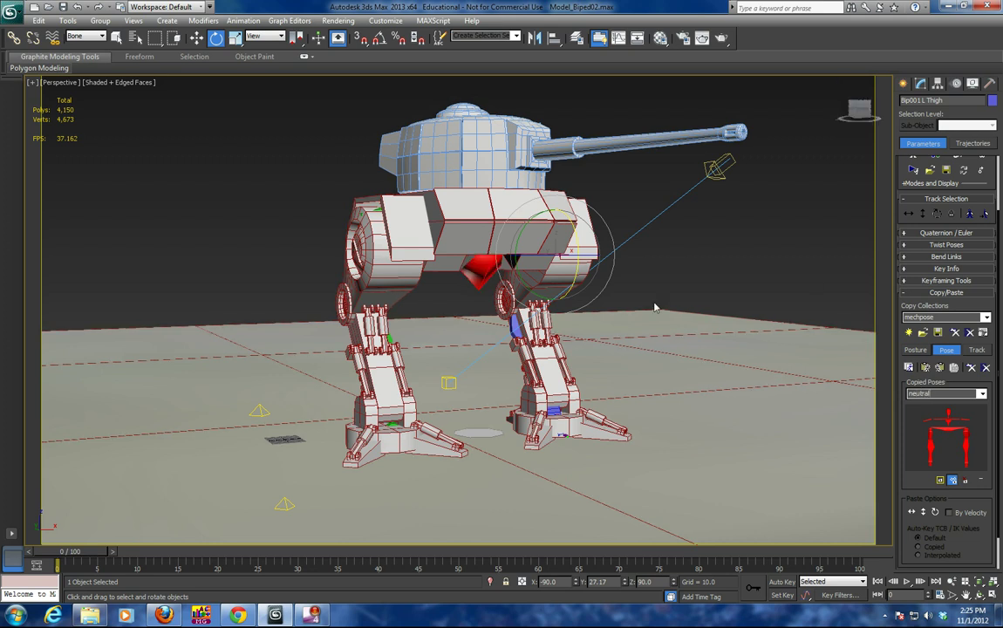
# Step: Rotate the left thigh bone to lift the leg forward and copy the pose as raiseleg
pyautogui.moveTo(576, 243); pyautogui.dragTo(573, 127)
pyautogui.click(908, 368)
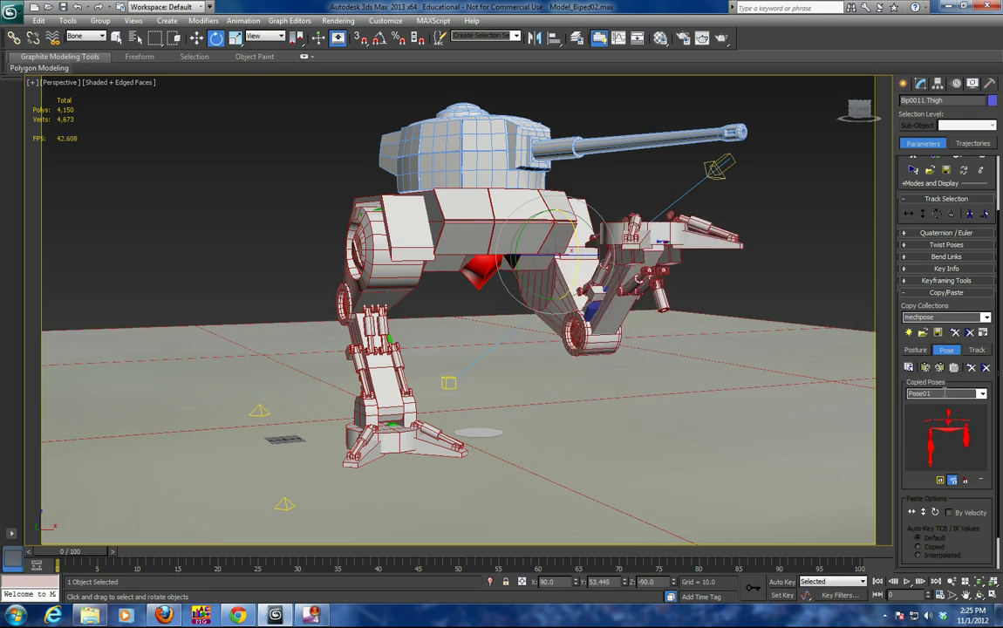
pyautogui.write('raiseleg')
pyautogui.click(484, 167)
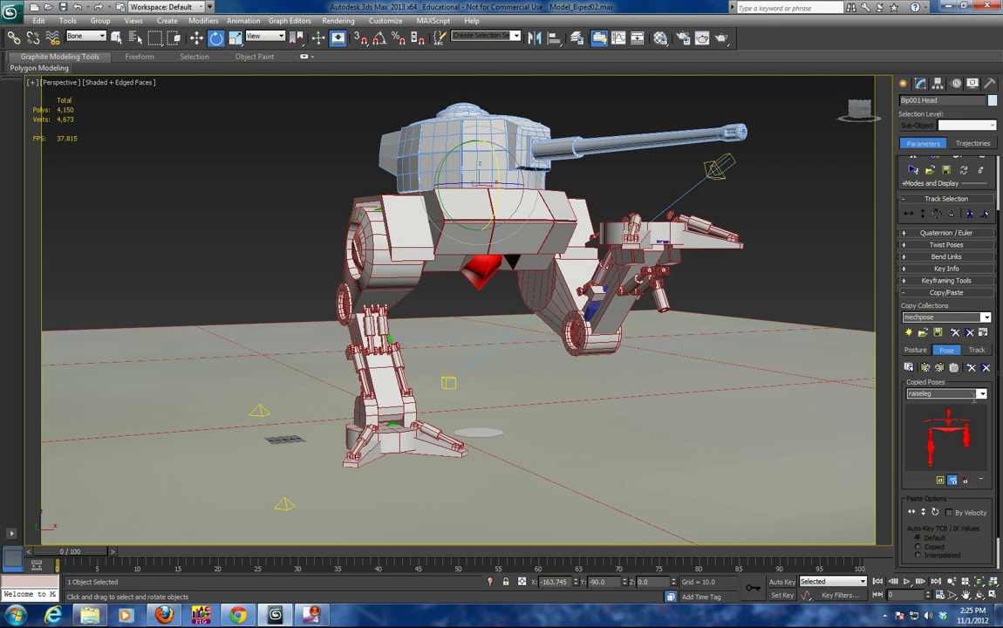
pyautogui.press('Return')
# Step: Paste the stored neutral pose back onto the biped
pyautogui.click(982, 397)
pyautogui.click(969, 404)
pyautogui.click(926, 368)
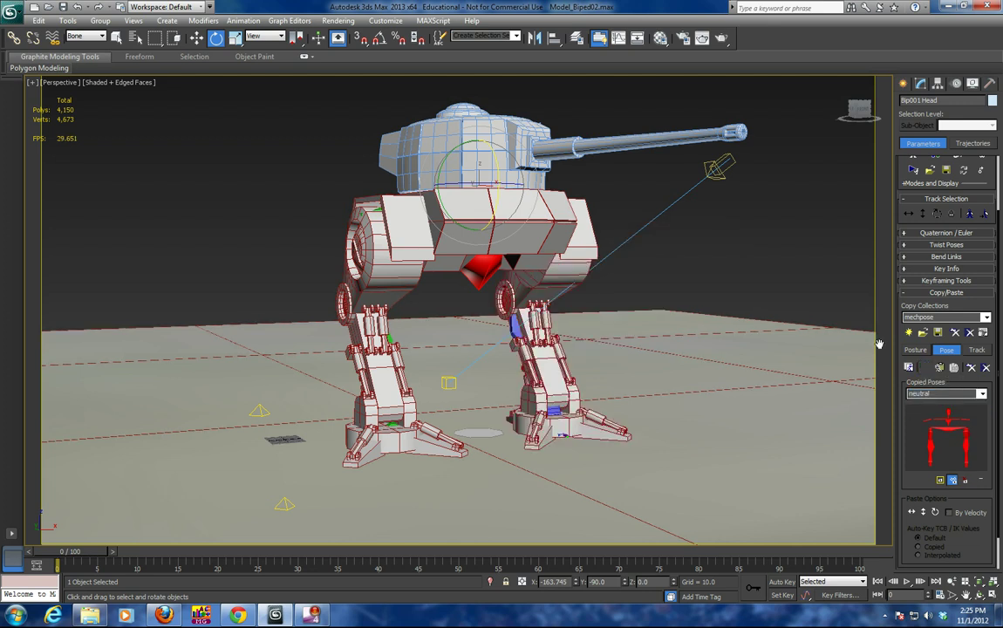
# Step: Rotate the head bone to swing the turret toward the mech's right side and copy the pose as turrentright
pyautogui.moveTo(438, 160); pyautogui.dragTo(370, 164)
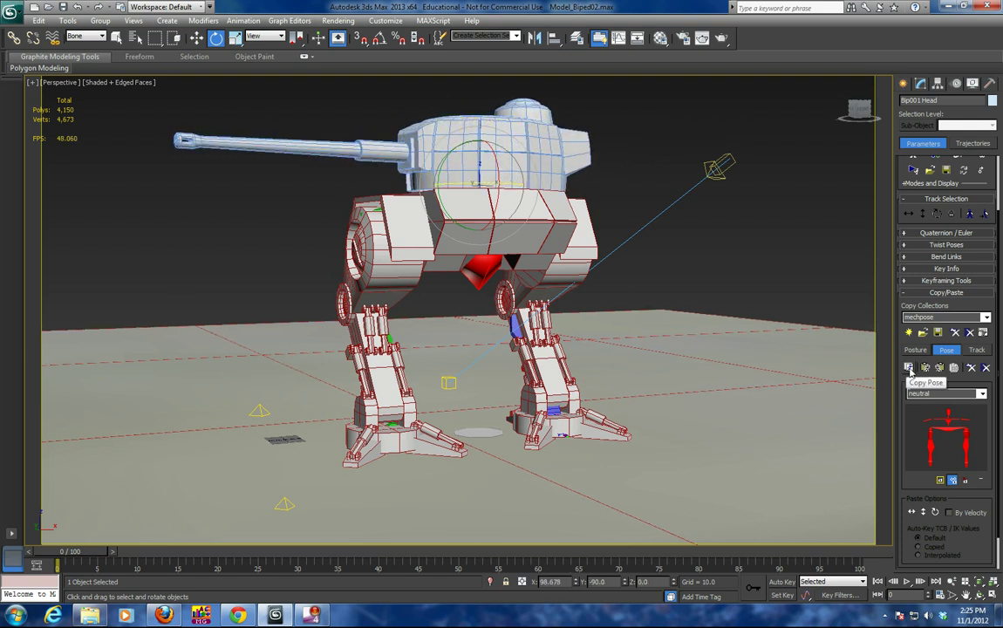
pyautogui.click(910, 369)
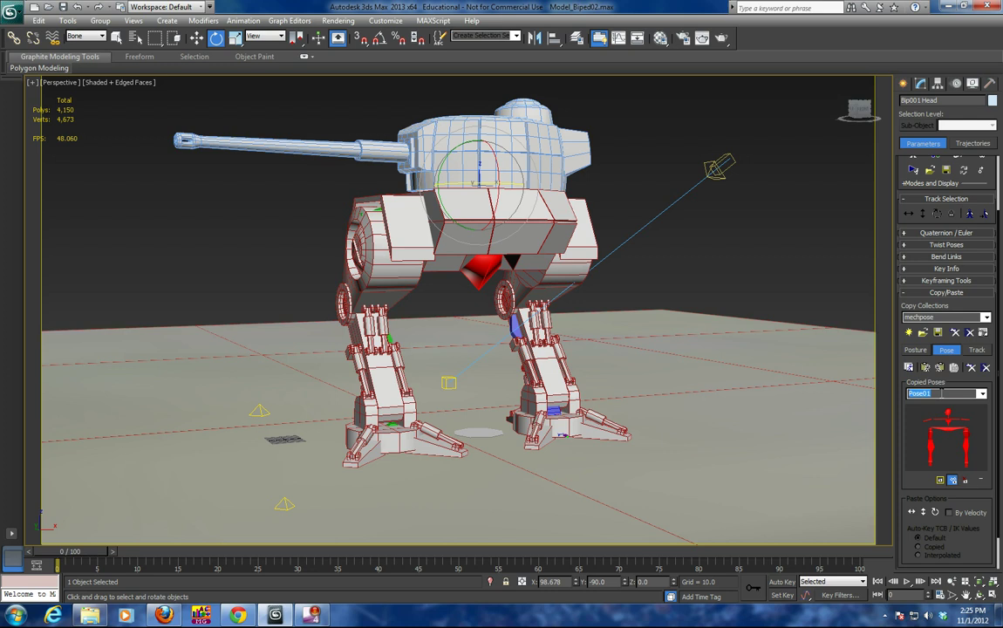
pyautogui.write('turrentright')
# Step: Turn on automatic keying and paste the neutral pose at frame 0
pyautogui.click(782, 582)
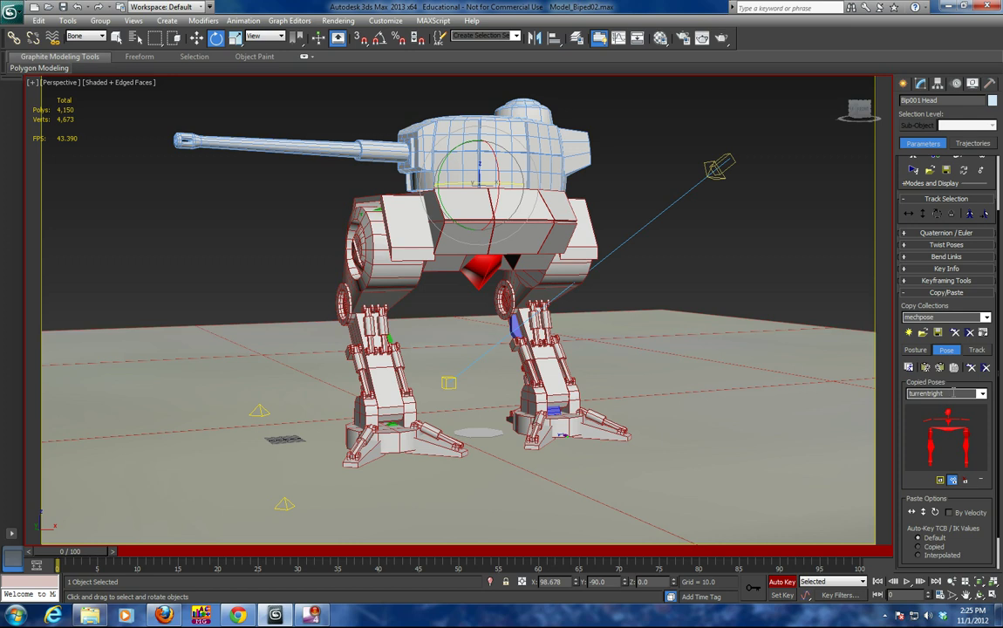
pyautogui.click(981, 393)
pyautogui.click(877, 365)
pyautogui.click(926, 370)
# Step: Paste the turrentright pose at frame 24 and its opposite, mirrored version at frame 44
pyautogui.moveTo(98, 554); pyautogui.dragTo(286, 555)
pyautogui.click(981, 393)
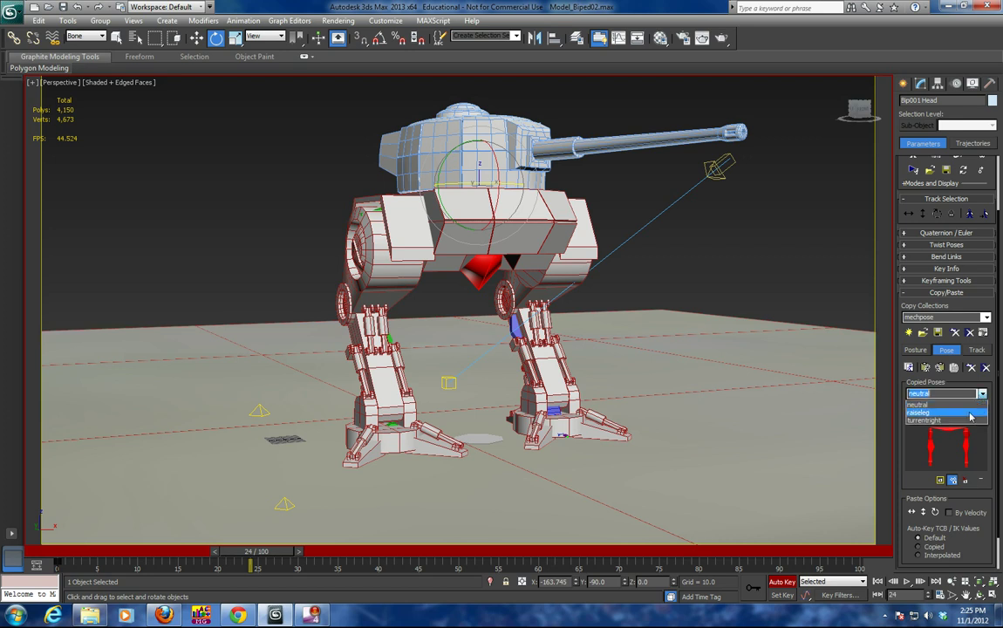
pyautogui.click(871, 377)
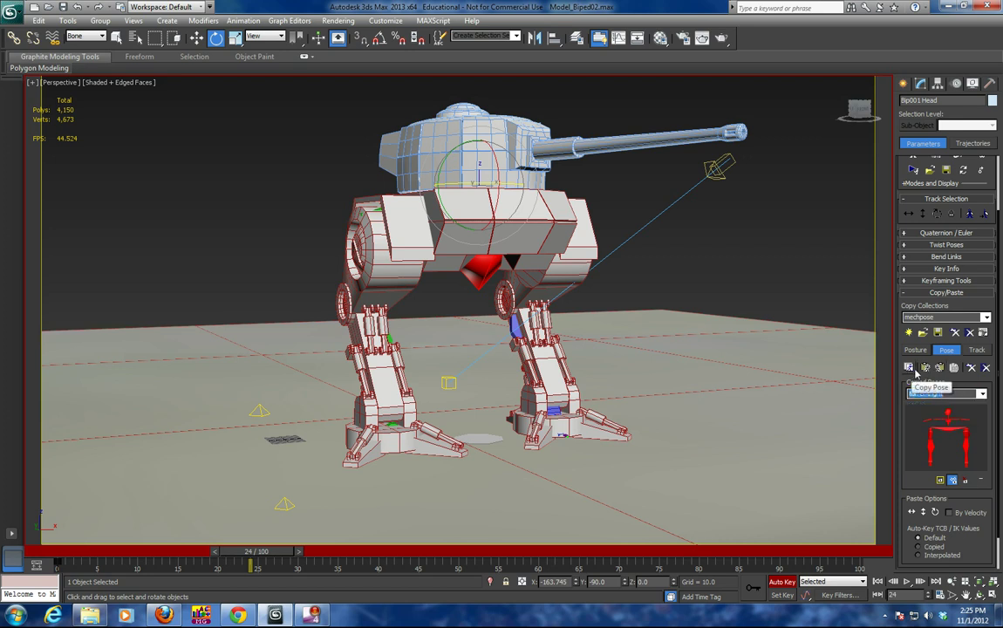
pyautogui.click(908, 367)
pyautogui.moveTo(258, 551); pyautogui.dragTo(412, 551)
pyautogui.click(939, 368)
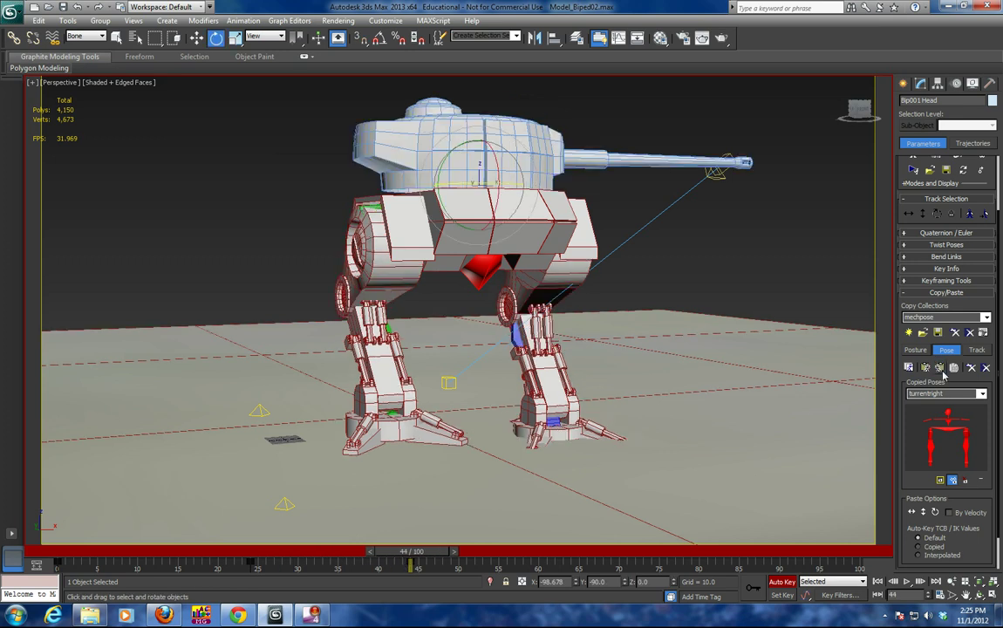
# Step: Paste the raiseleg pose at frame 61 and its opposite, mirrored version at frame 82
pyautogui.moveTo(429, 556); pyautogui.dragTo(544, 551)
pyautogui.click(981, 395)
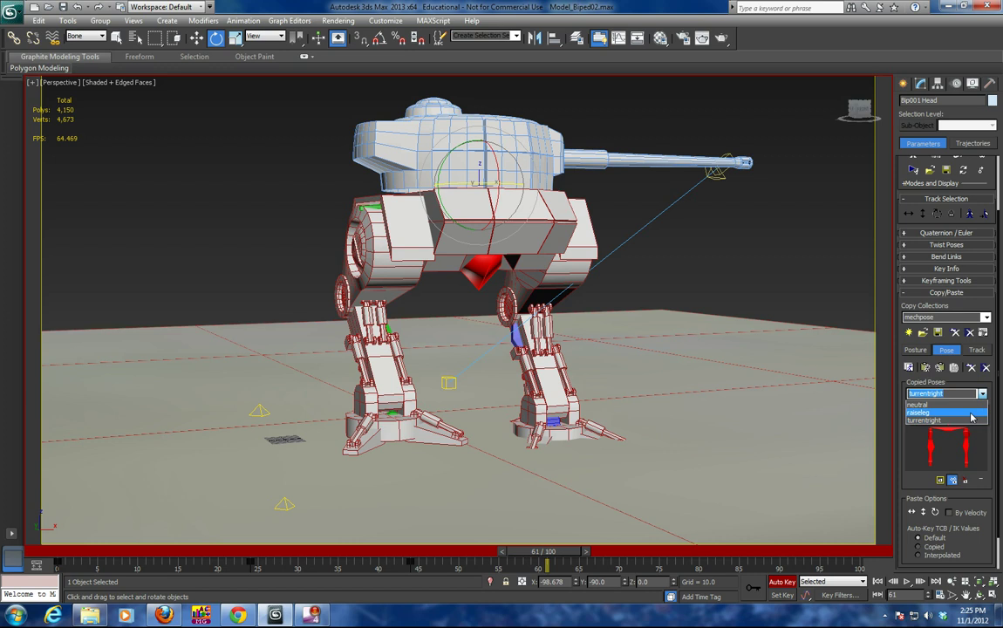
pyautogui.click(971, 415)
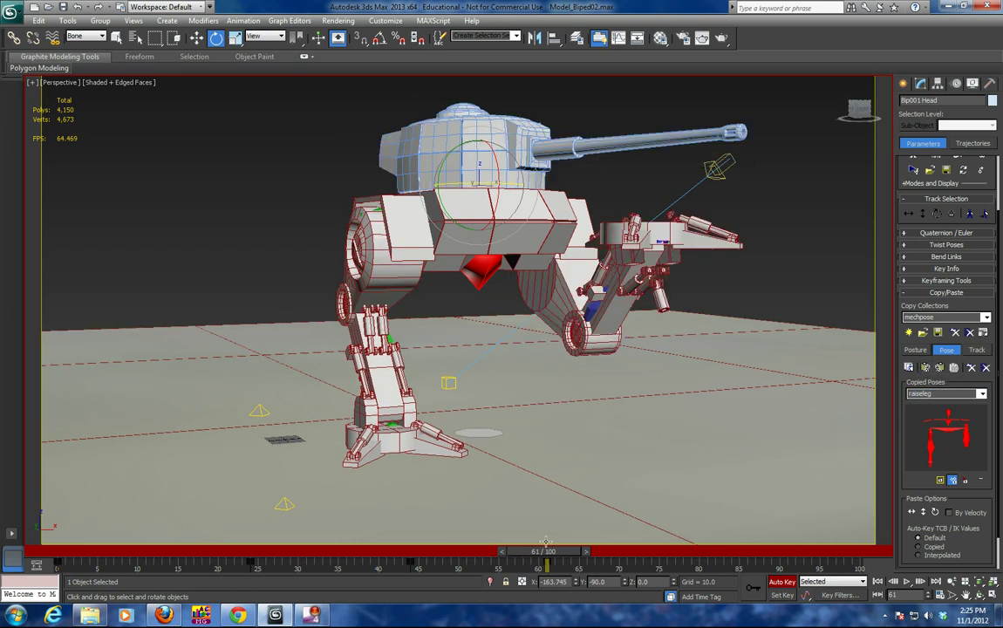
pyautogui.moveTo(545, 551); pyautogui.dragTo(708, 551)
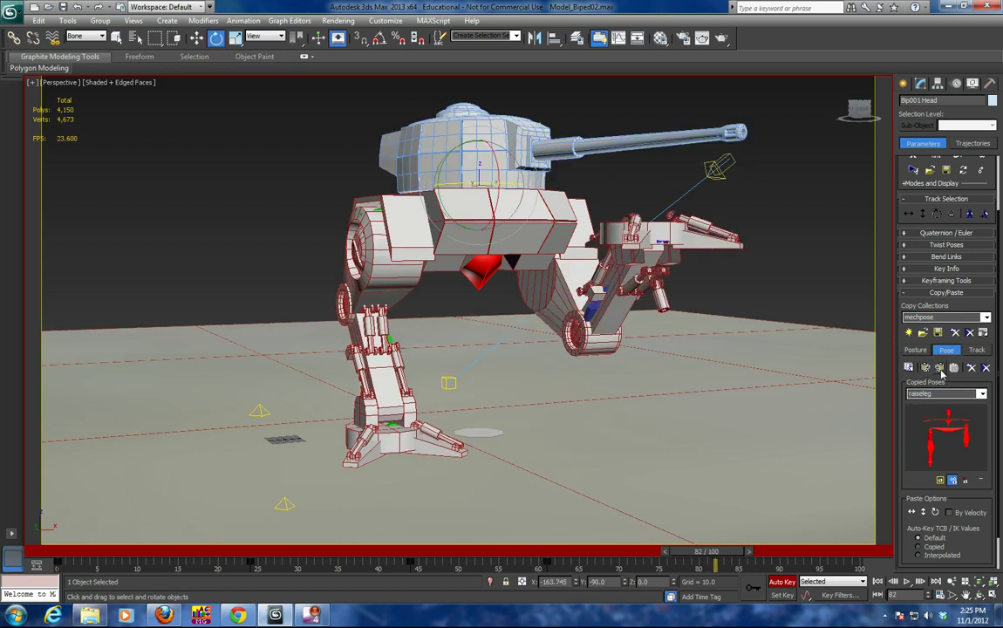
pyautogui.click(939, 368)
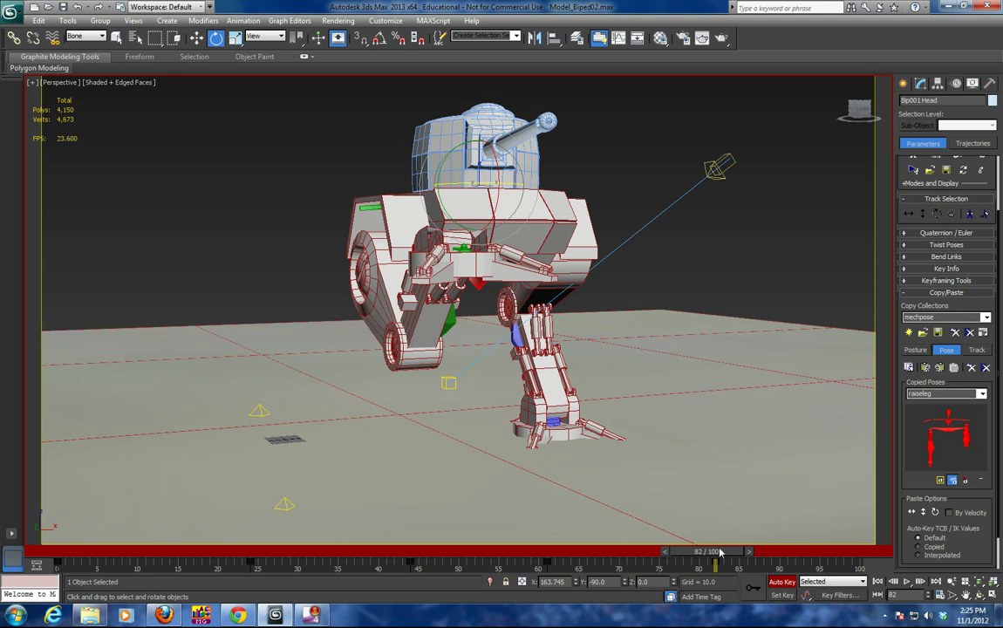
# Step: Paste the neutral pose at frame 100 and play back the animation
pyautogui.moveTo(720, 551); pyautogui.dragTo(844, 551)
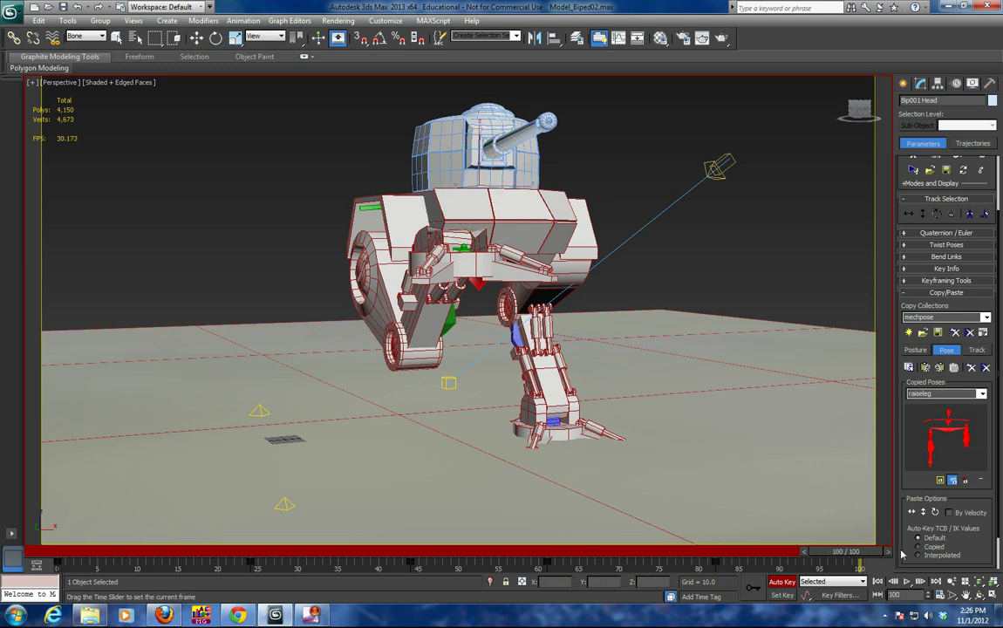
pyautogui.click(979, 395)
pyautogui.click(920, 404)
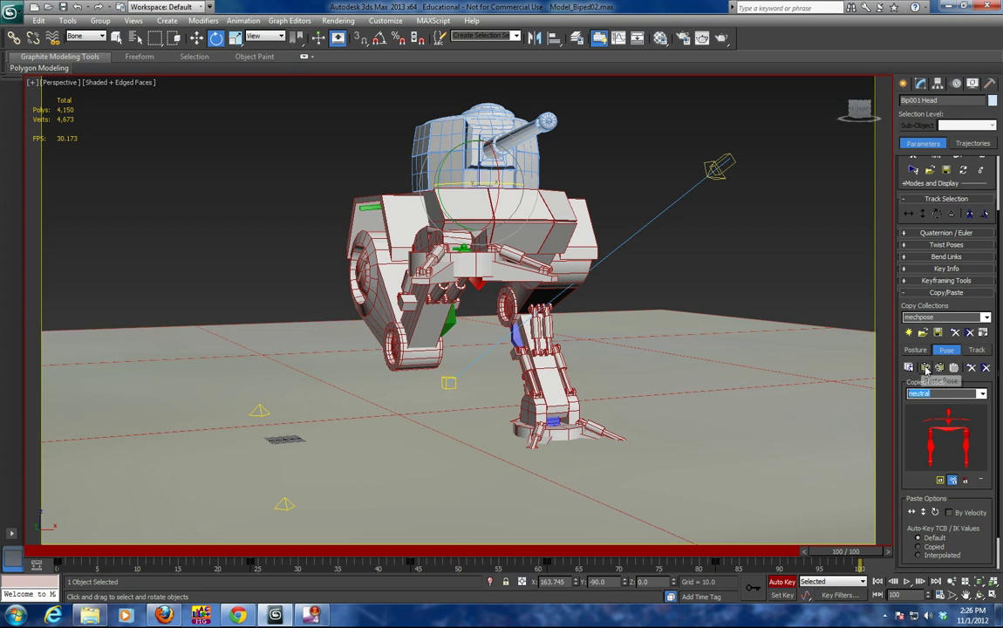
pyautogui.click(939, 368)
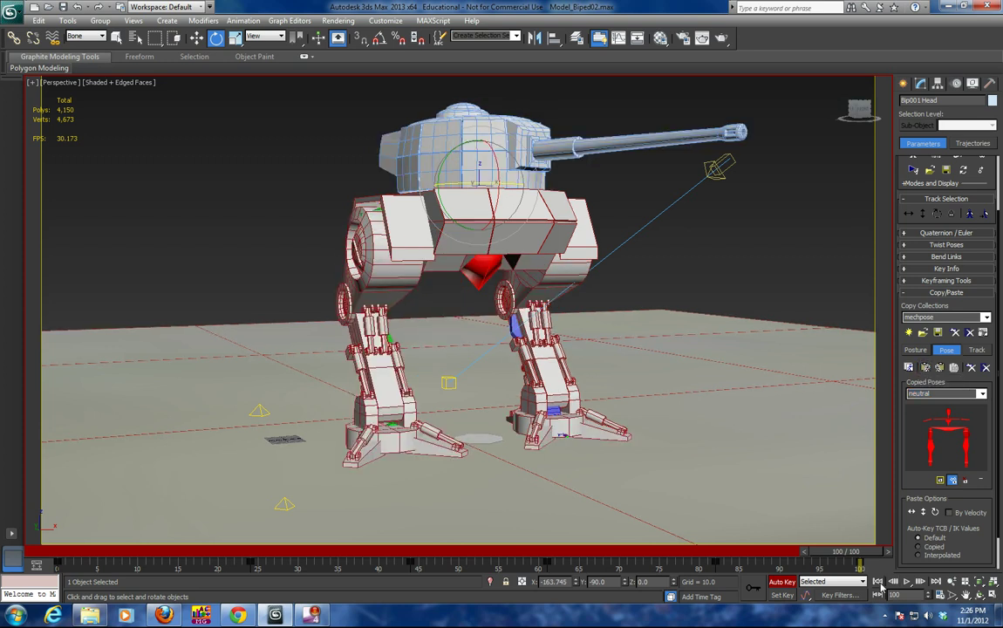
pyautogui.click(907, 581)
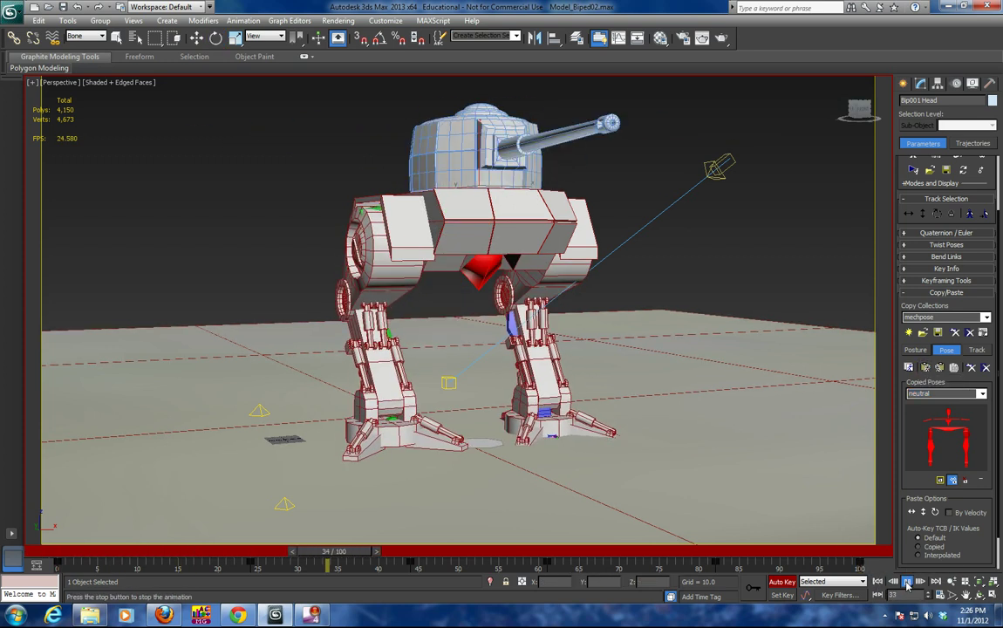
# Step: Stop the playback and scrub the timeline back to frame 1
pyautogui.click(906, 581)
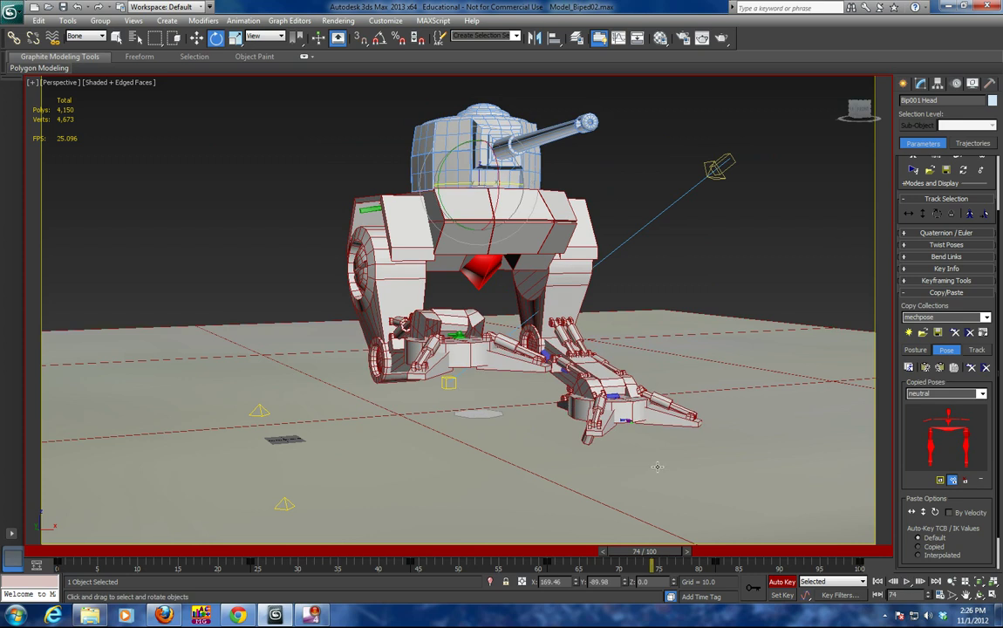
pyautogui.moveTo(665, 553); pyautogui.dragTo(65, 545)
pyautogui.keyDown('alt'); pyautogui.moveTo(616, 358); pyautogui.dragTo(597, 364, button='middle'); pyautogui.keyUp('alt')
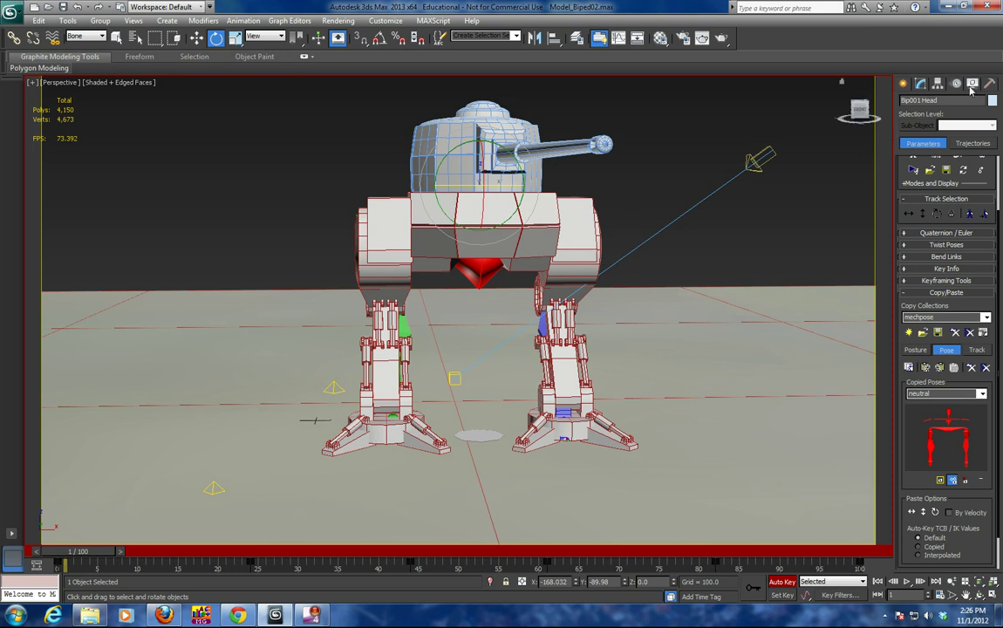
# Step: Delete the existing biped through its root object while the mech geometry is hidden, and show the geometry again
pyautogui.click(972, 83)
pyautogui.click(909, 199)
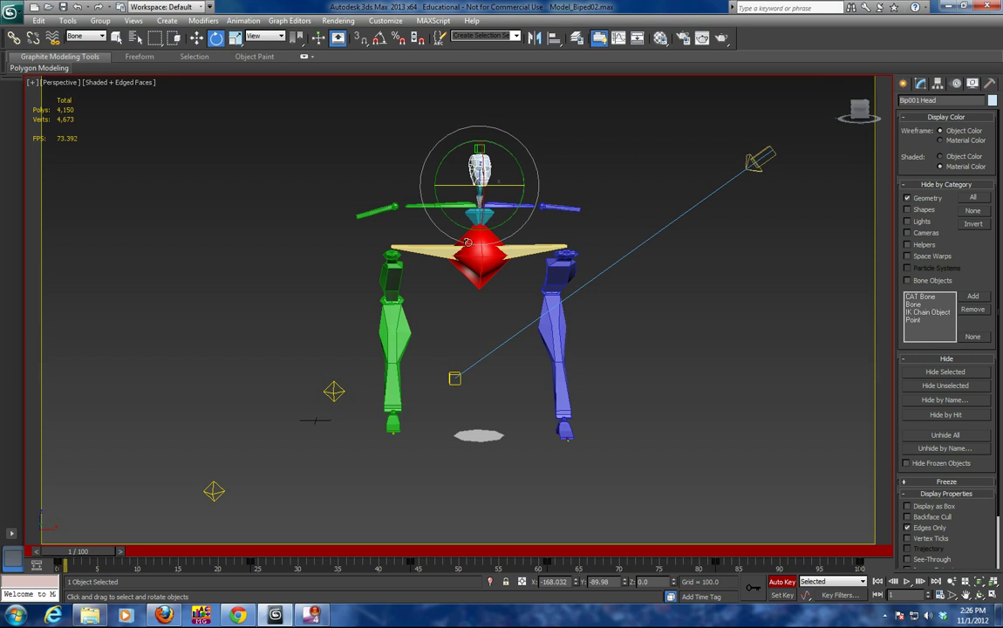
pyautogui.moveTo(508, 255)
pyautogui.keyDown('alt'); pyautogui.mouseDown(button='middle')
pyautogui.moveTo(566, 262)
pyautogui.moveTo(506, 254)
pyautogui.mouseUp(button='middle'); pyautogui.keyUp('alt')
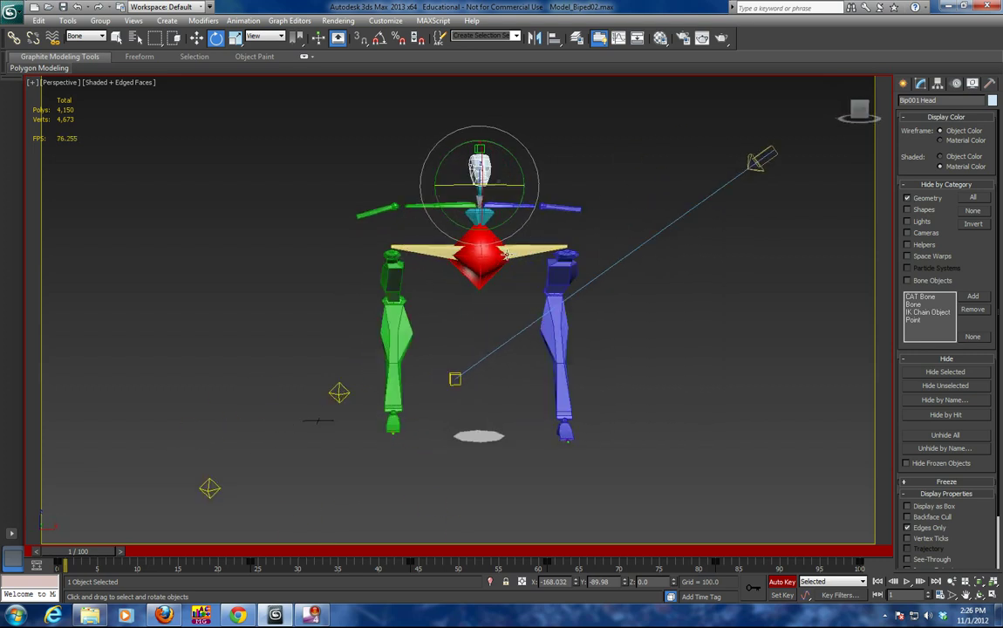
pyautogui.click(487, 254)
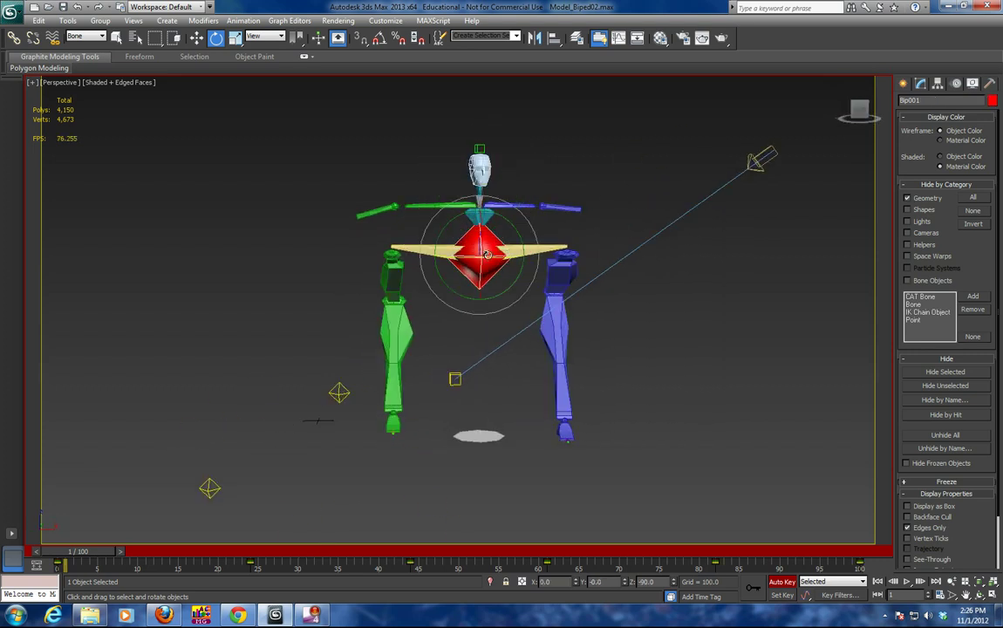
pyautogui.press('Delete')
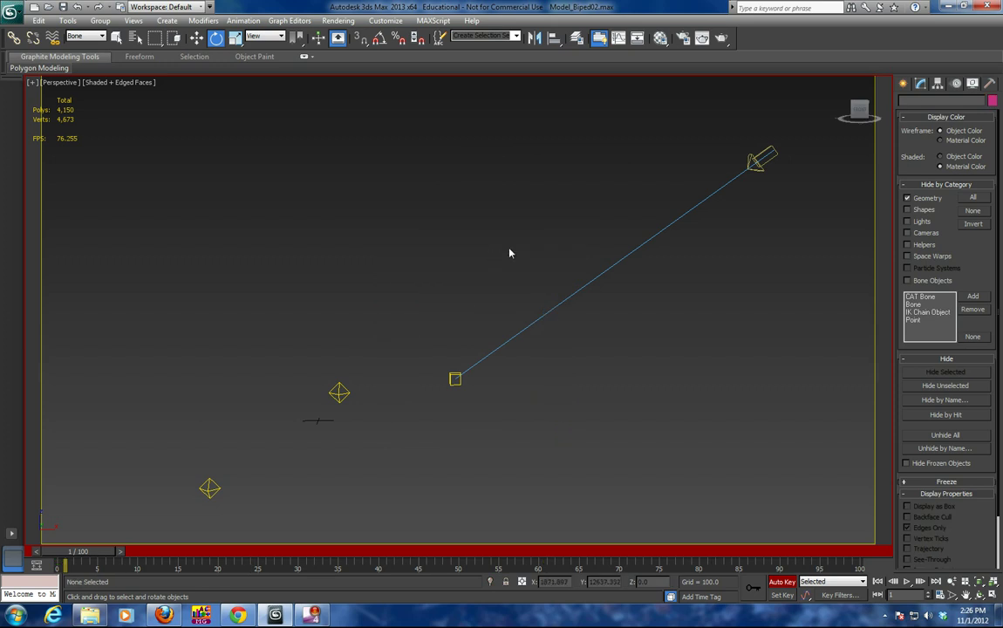
pyautogui.click(907, 198)
# Step: Create a new skeleton biped beside the mech and raise its height to about 1422
pyautogui.moveTo(687, 272); pyautogui.dragTo(614, 271, button='middle')
pyautogui.click(903, 82)
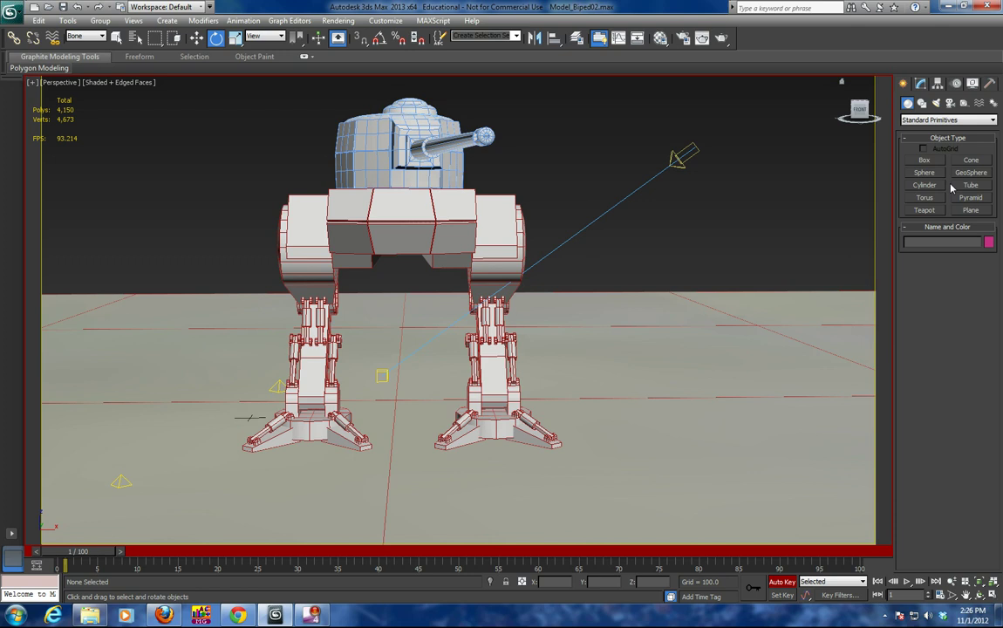
pyautogui.click(994, 103)
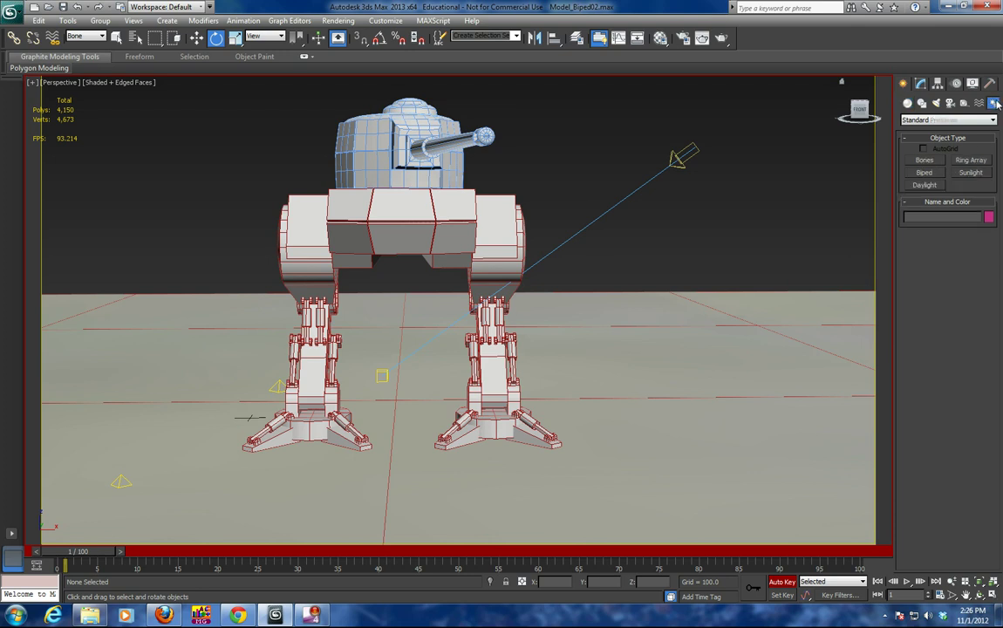
pyautogui.click(926, 173)
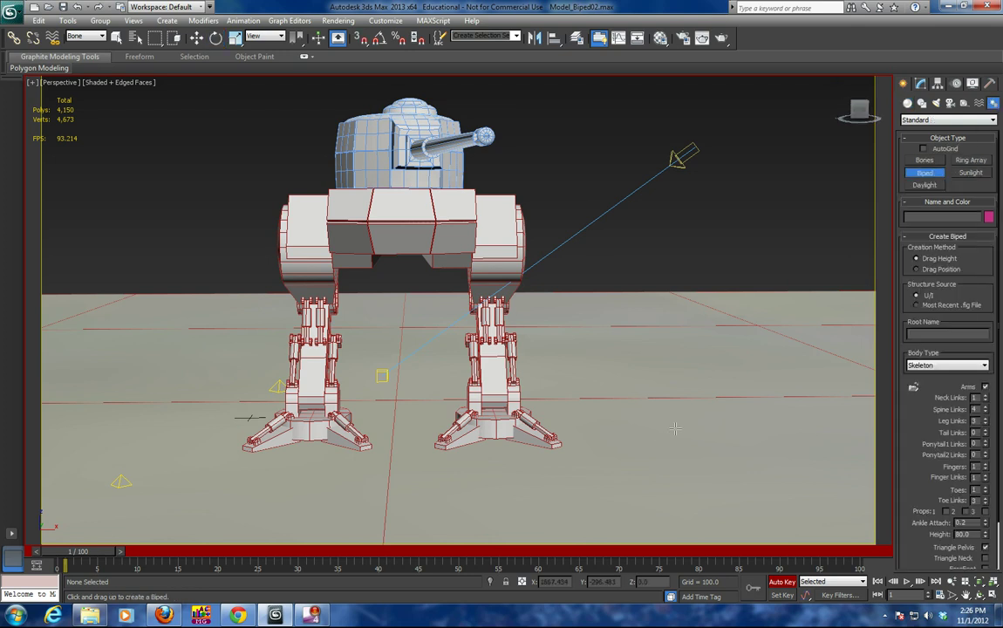
pyautogui.moveTo(675, 428); pyautogui.dragTo(606, 227)
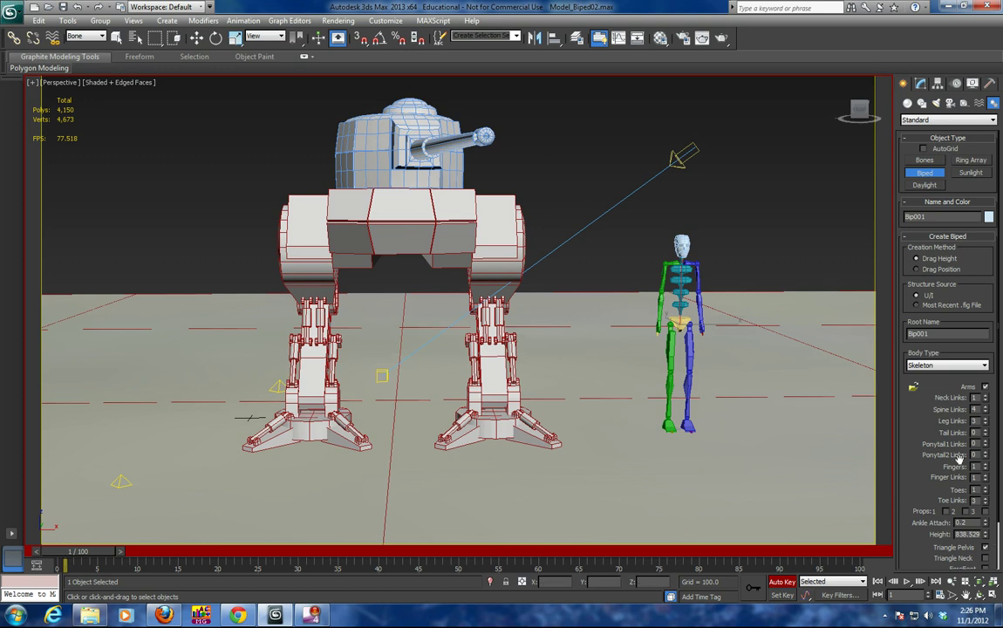
pyautogui.moveTo(986, 535); pyautogui.dragTo(974, 457)
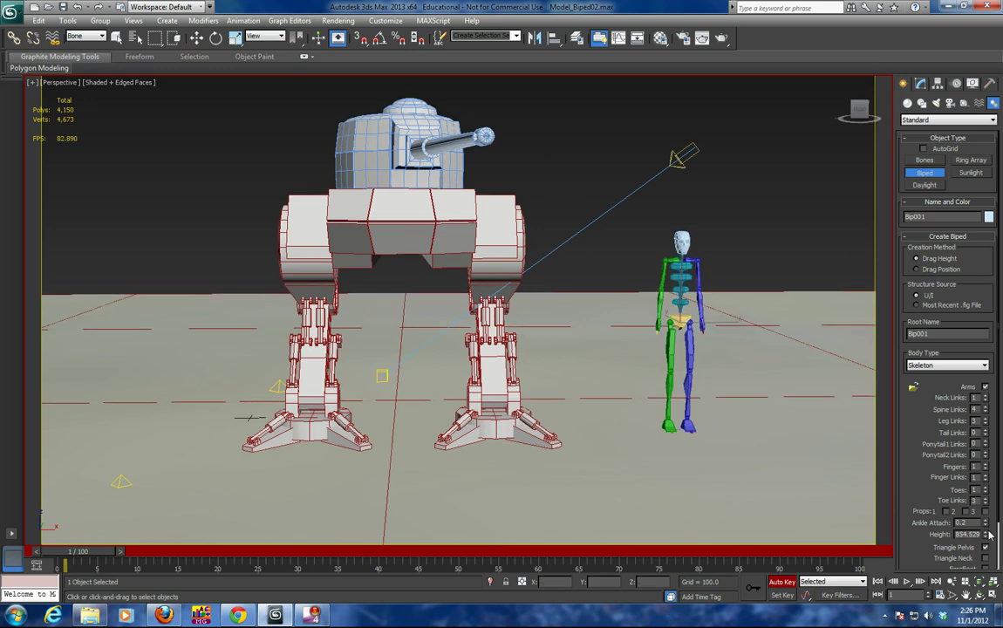
pyautogui.moveTo(986, 536); pyautogui.dragTo(82, 248)
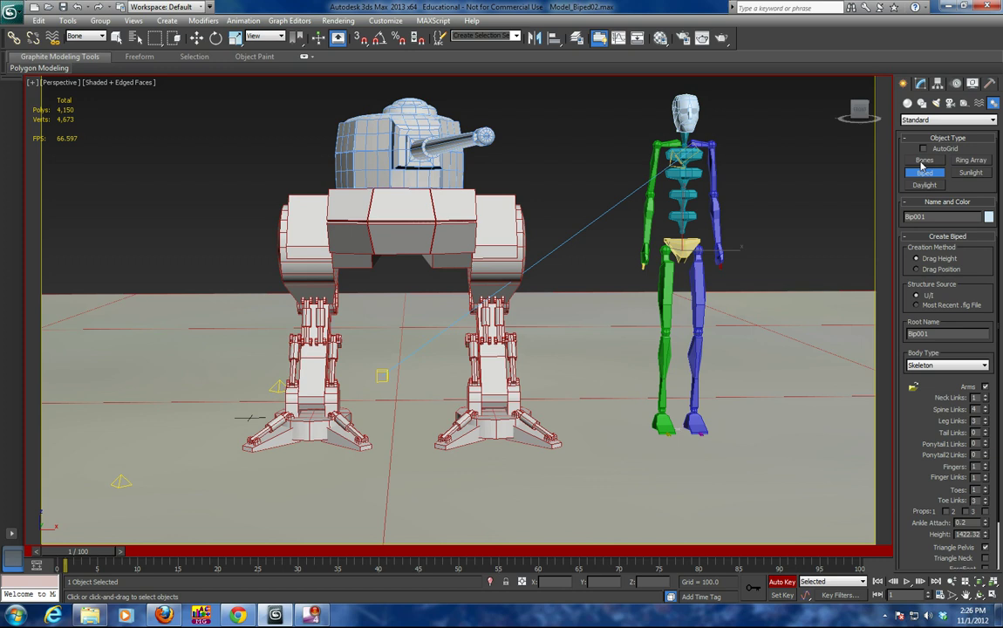
# Step: In Figure mode, move the biped to about X 697, Y -802, centred in front of the mech, with Auto Key turned off
pyautogui.click(955, 83)
pyautogui.click(937, 284)
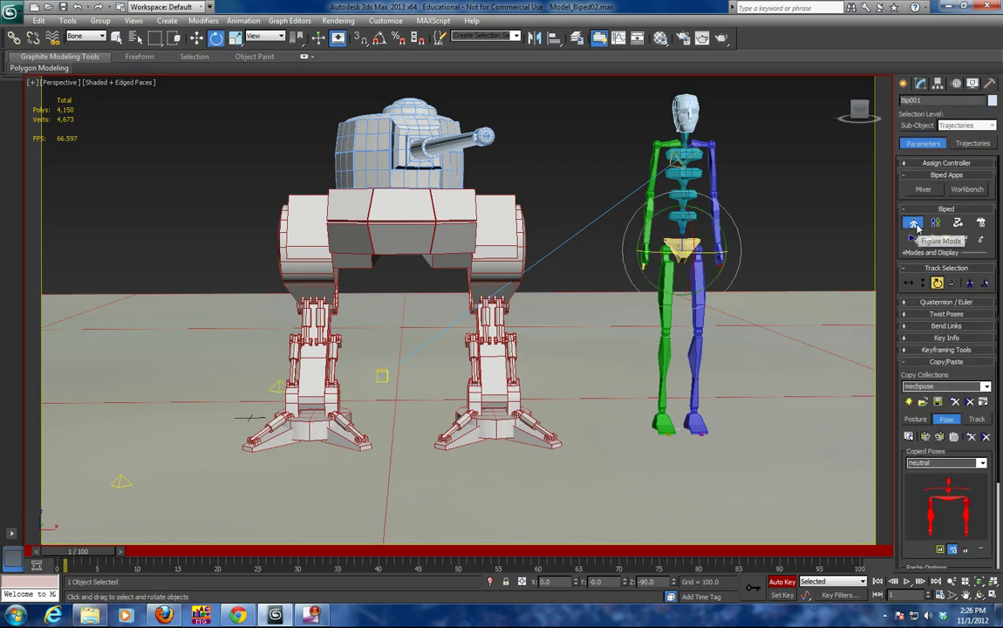
pyautogui.click(907, 284)
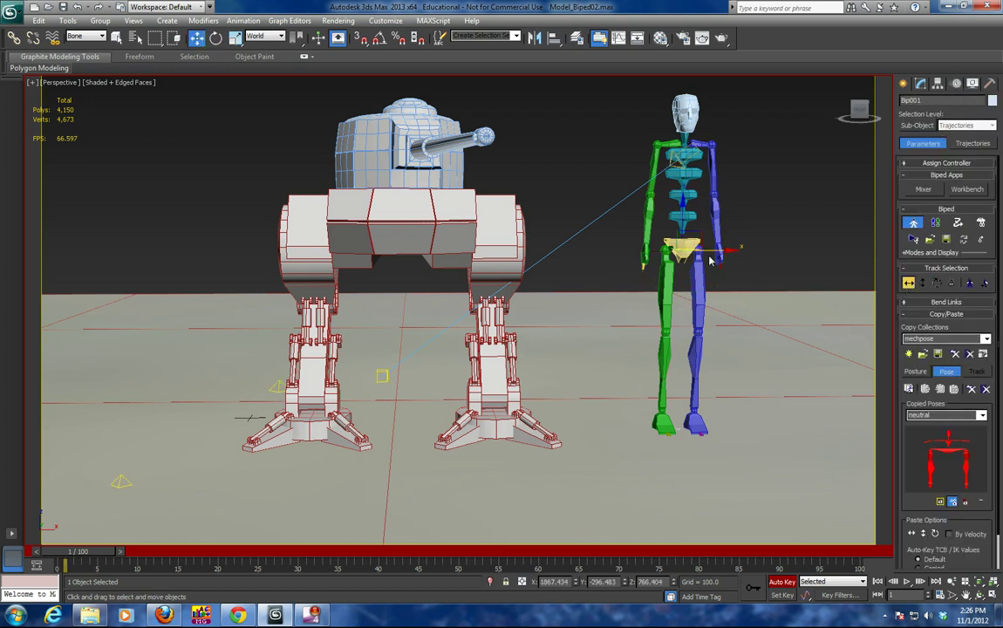
pyautogui.moveTo(710, 277); pyautogui.dragTo(431, 277)
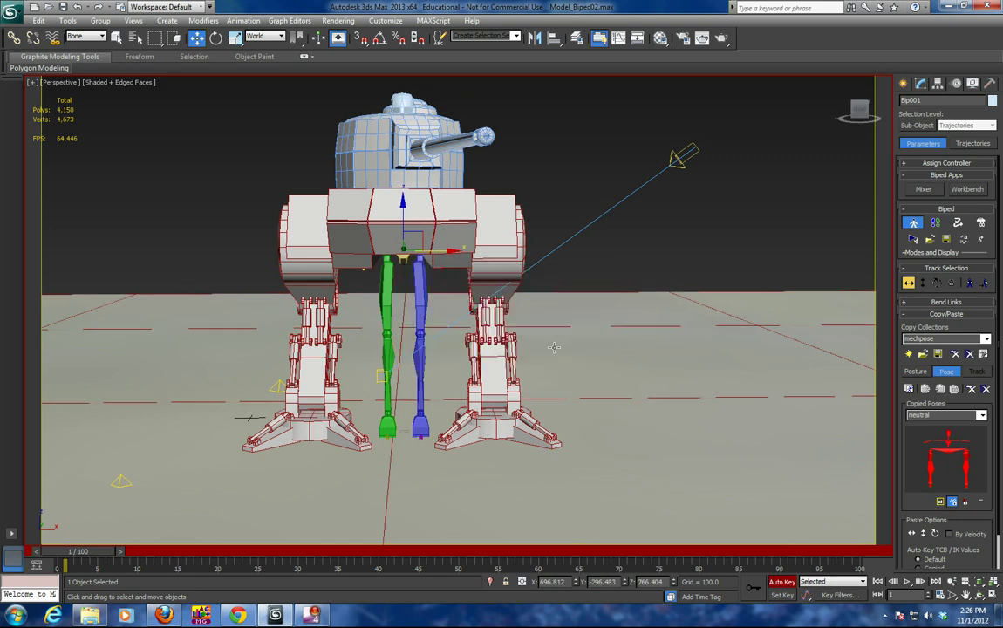
pyautogui.click(783, 581)
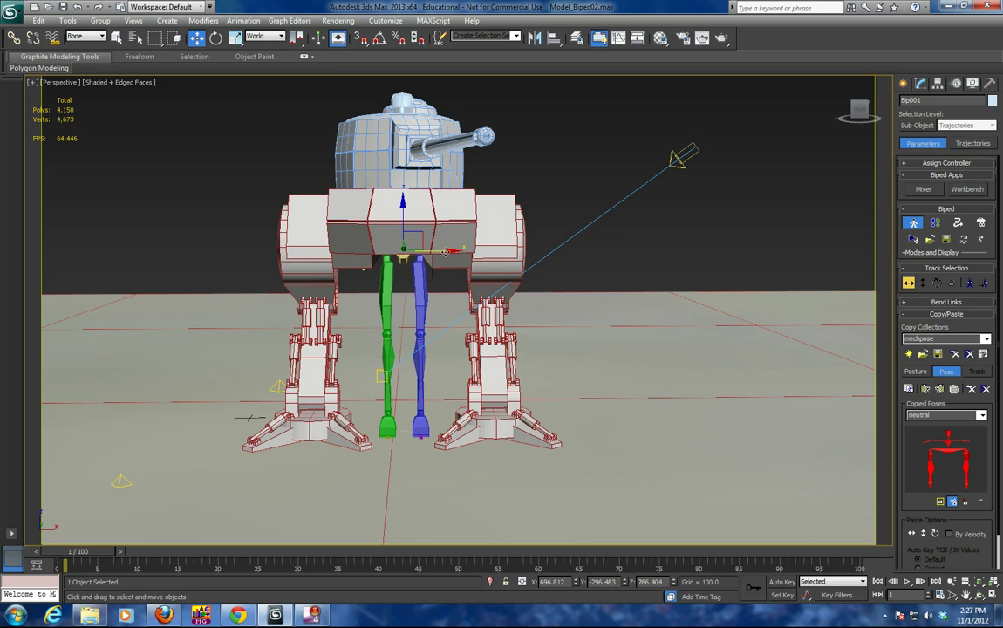
pyautogui.keyDown('alt'); pyautogui.moveTo(445, 251); pyautogui.dragTo(349, 253, button='middle'); pyautogui.keyUp('alt')
# Step: Scale the biped's pelvis wider so that its legs line up with the mech's legs
pyautogui.click(351, 264)
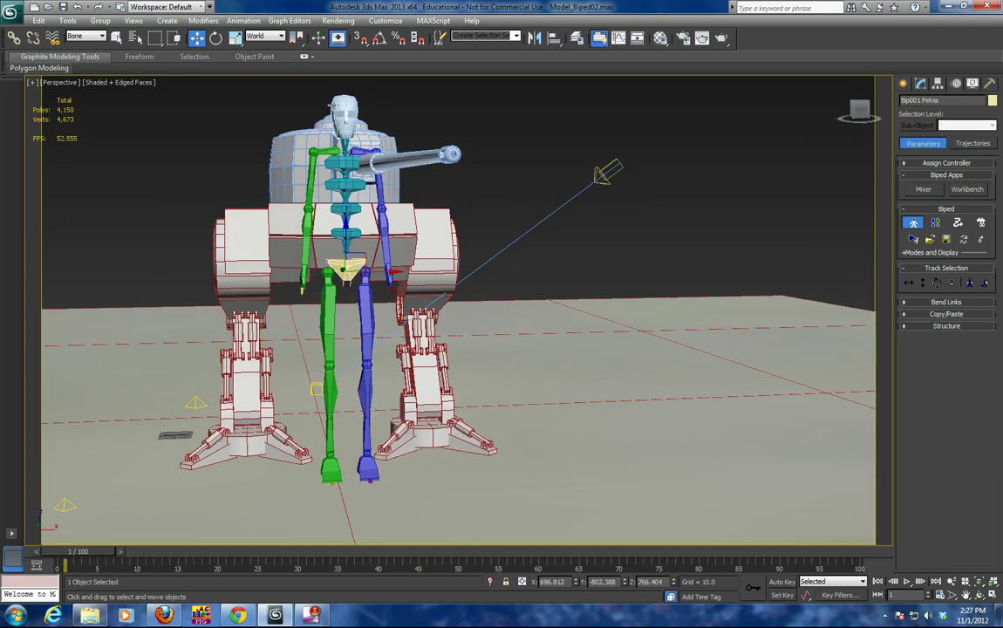
pyautogui.click(235, 38)
pyautogui.click(911, 223)
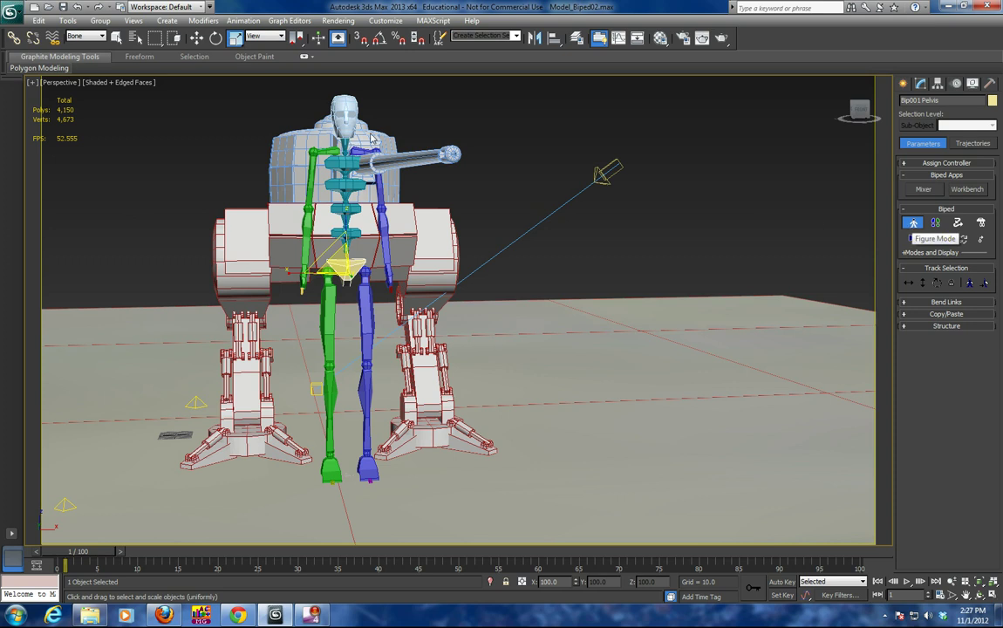
pyautogui.moveTo(348, 226); pyautogui.dragTo(295, 41)
pyautogui.moveTo(340, 208)
pyautogui.keyDown('alt'); pyautogui.mouseDown(button='middle')
pyautogui.moveTo(383, 232)
pyautogui.moveTo(334, 213)
pyautogui.moveTo(339, 194)
pyautogui.mouseUp(button='middle'); pyautogui.keyUp('alt')
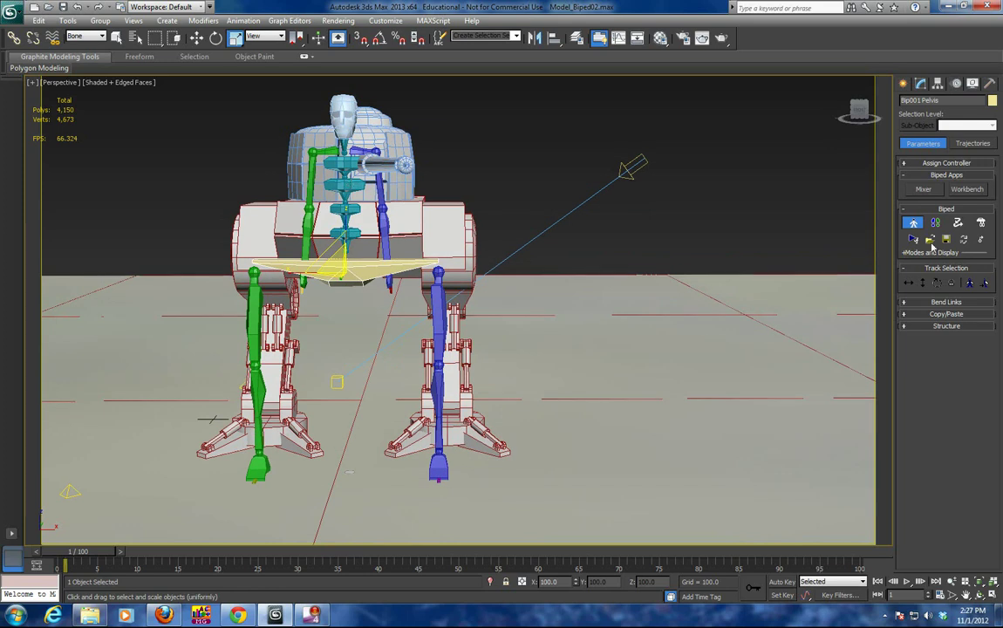
# Step: Set the biped's spine links to 1 and scale the spine shorter and wider to fit the mech's body
pyautogui.click(946, 326)
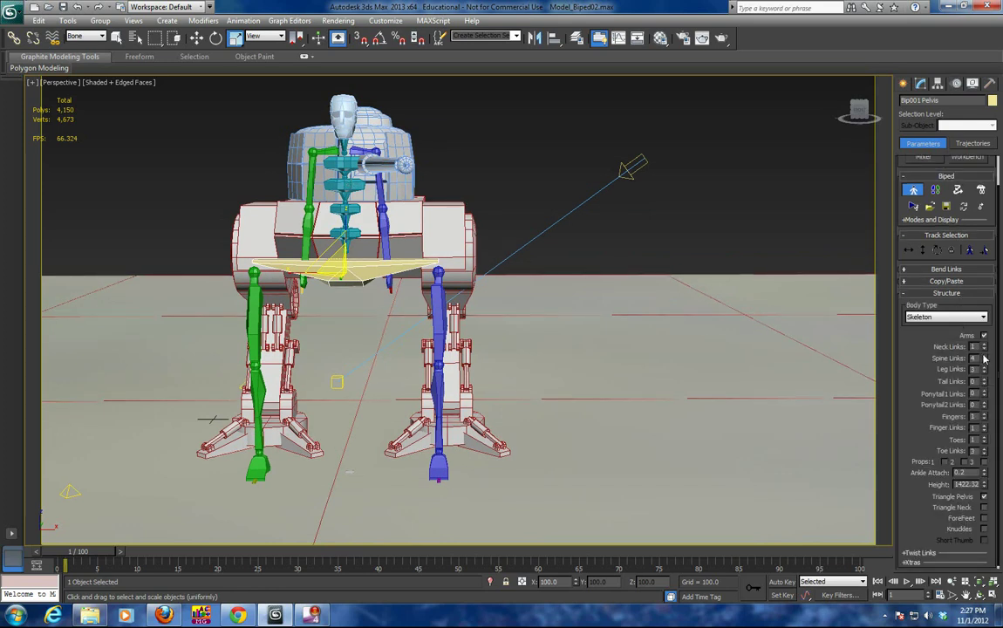
pyautogui.moveTo(985, 361); pyautogui.dragTo(984, 374)
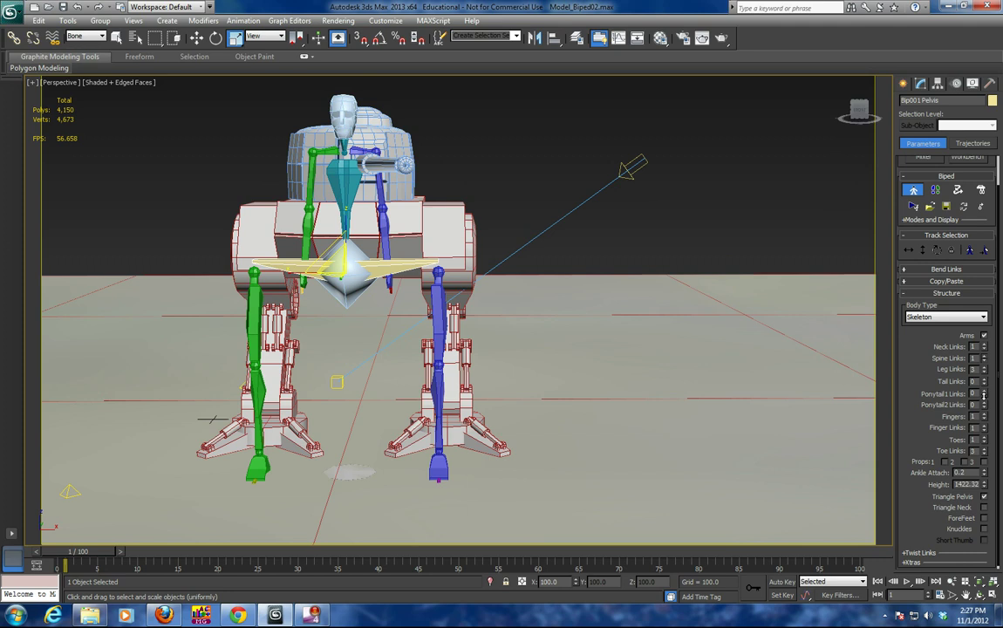
pyautogui.click(349, 185)
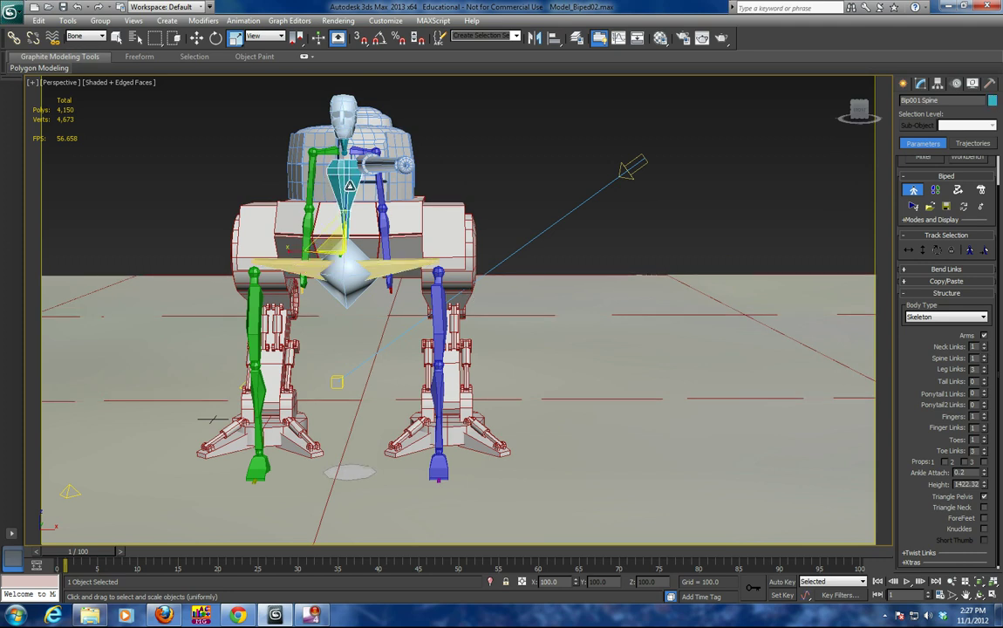
pyautogui.moveTo(325, 252); pyautogui.dragTo(306, 52)
# Step: Lengthen the left and right clavicles so that the arms sit out at the mech's hip width
pyautogui.click(384, 213)
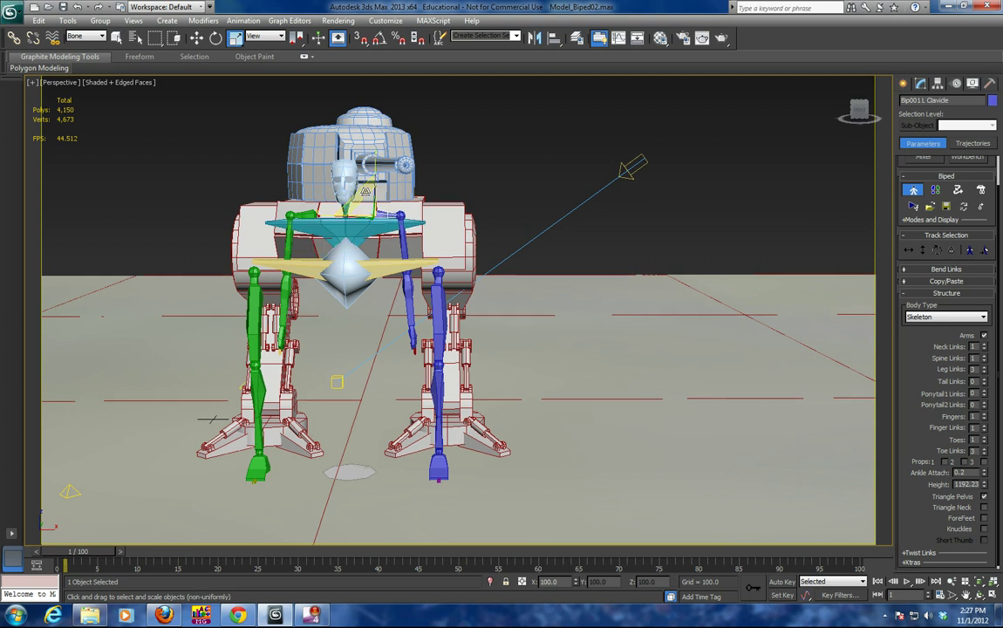
pyautogui.moveTo(375, 188); pyautogui.dragTo(196, 219)
pyautogui.click(294, 216)
pyautogui.keyDown('alt'); pyautogui.moveTo(424, 217); pyautogui.dragTo(455, 296, button='middle'); pyautogui.keyUp('alt')
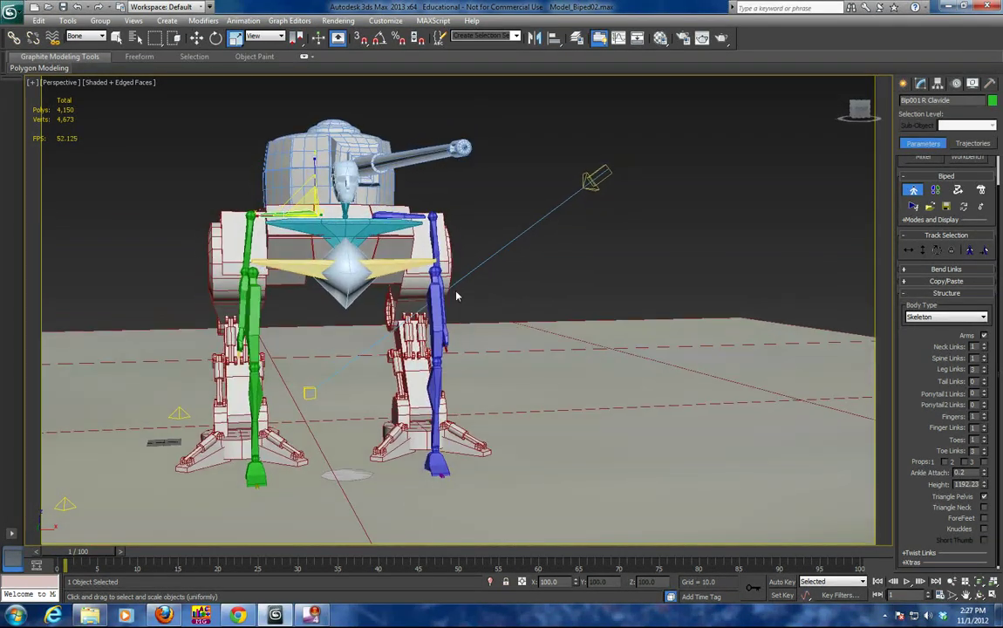
# Step: Switch to the Front view with the biped's left thigh selected, and turn off In Place mode
pyautogui.click(440, 292)
pyautogui.press('v')
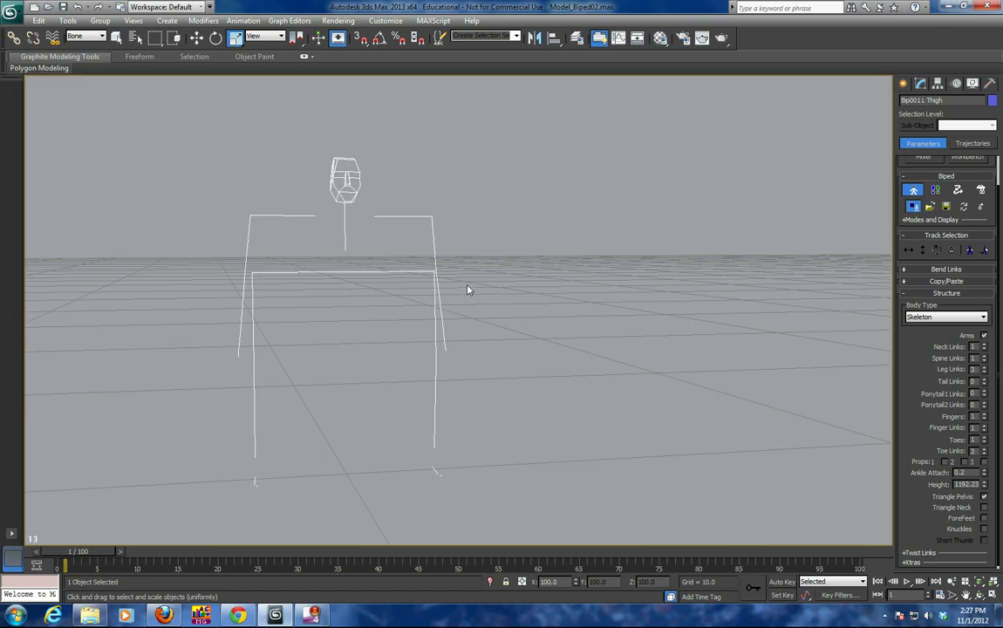
pyautogui.click(912, 190)
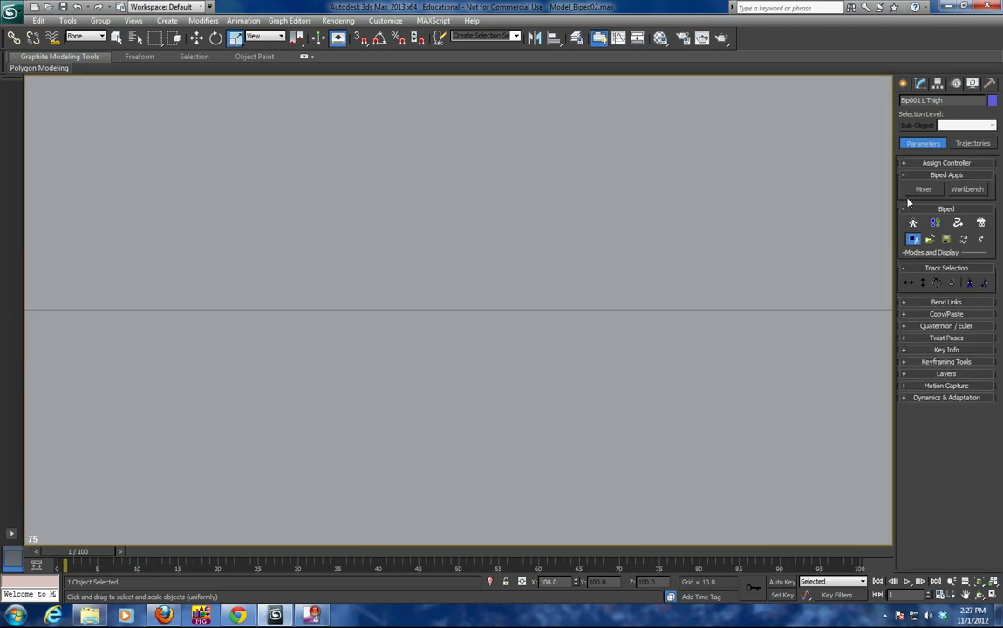
pyautogui.press('/')
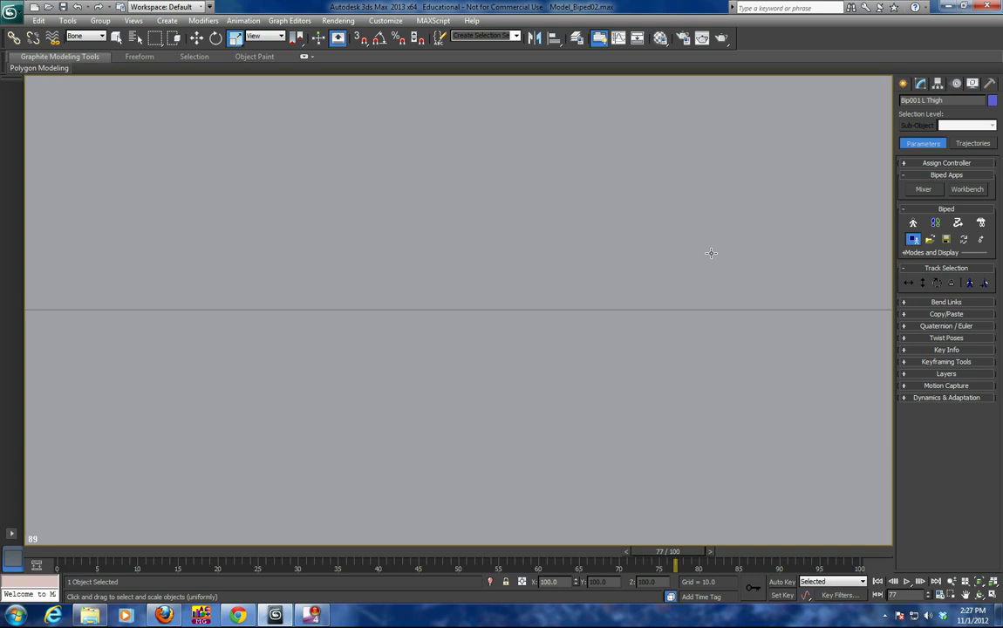
pyautogui.click(912, 241)
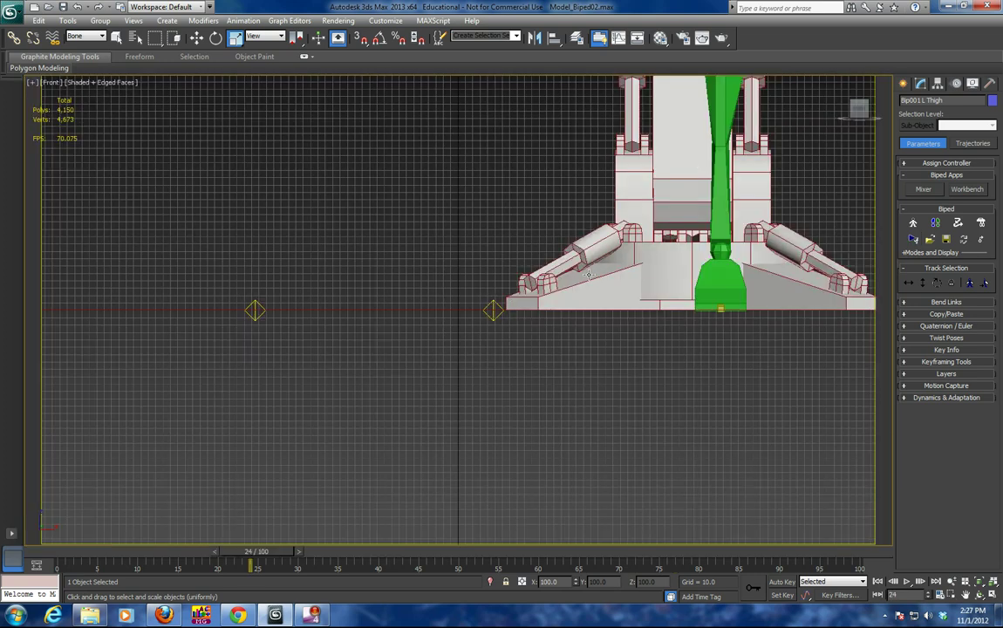
# Step: Frame the whole mech in the Front view and turn the biped's Figure mode back on
pyautogui.click(859, 111)
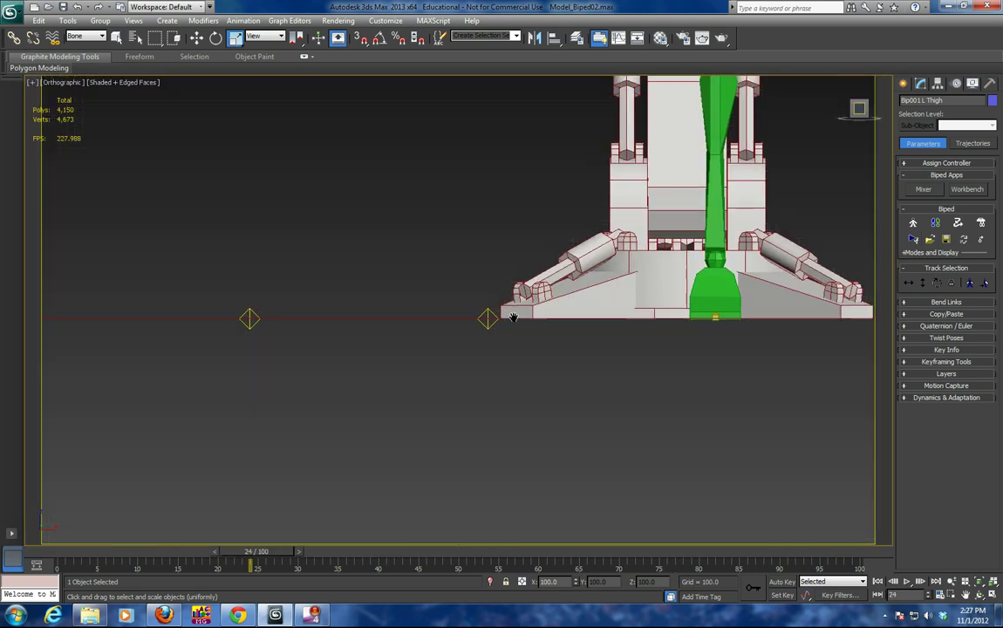
pyautogui.scroll(-5, 517, 343)
pyautogui.moveTo(511, 330); pyautogui.dragTo(484, 363, button='middle')
pyautogui.scroll(-2, 483, 362)
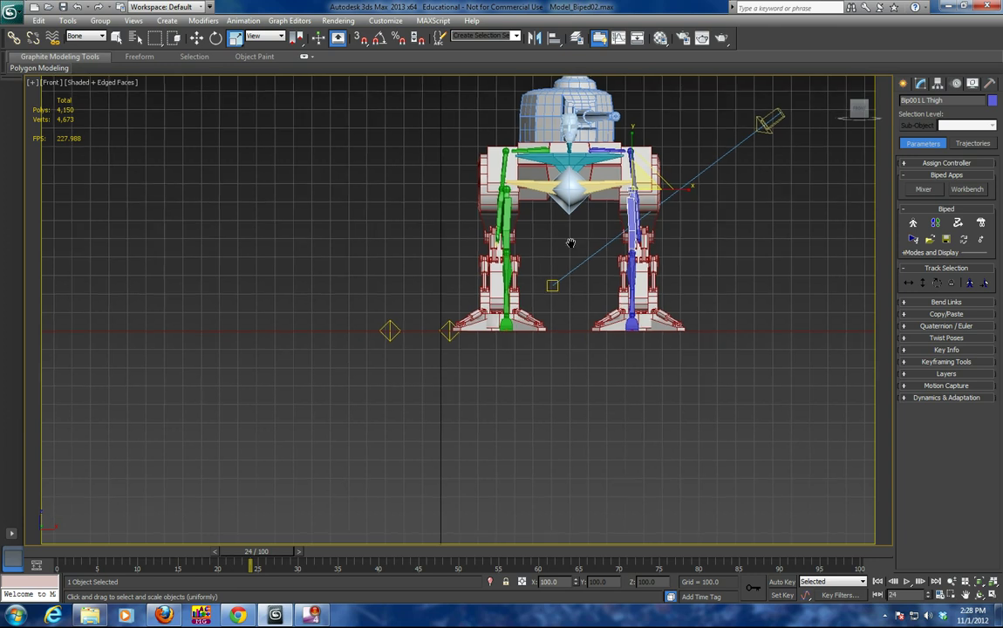
pyautogui.moveTo(573, 240); pyautogui.dragTo(410, 357, button='middle')
pyautogui.scroll(3, 409, 358)
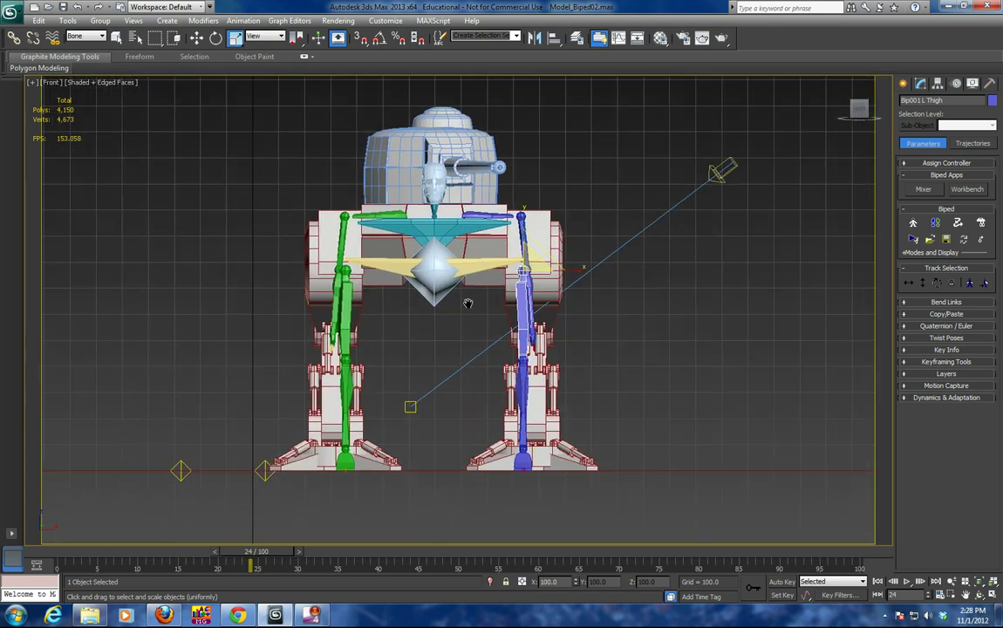
pyautogui.click(913, 224)
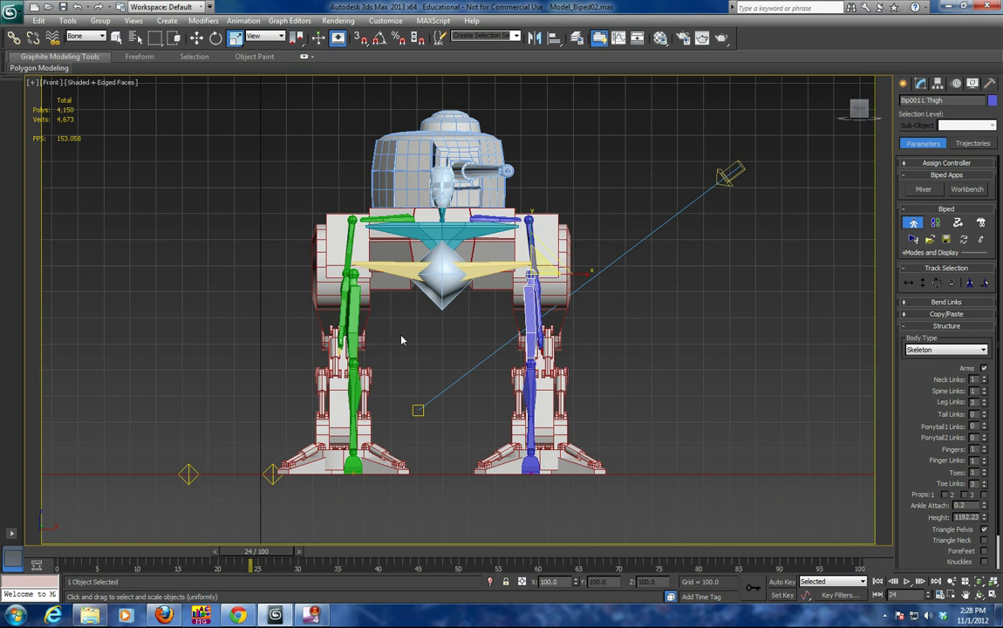
# Step: Shorten the left thigh to the mech's knee height and lengthen the left calf until the foot reaches the ground
pyautogui.moveTo(572, 253); pyautogui.dragTo(522, 360)
pyautogui.click(529, 365)
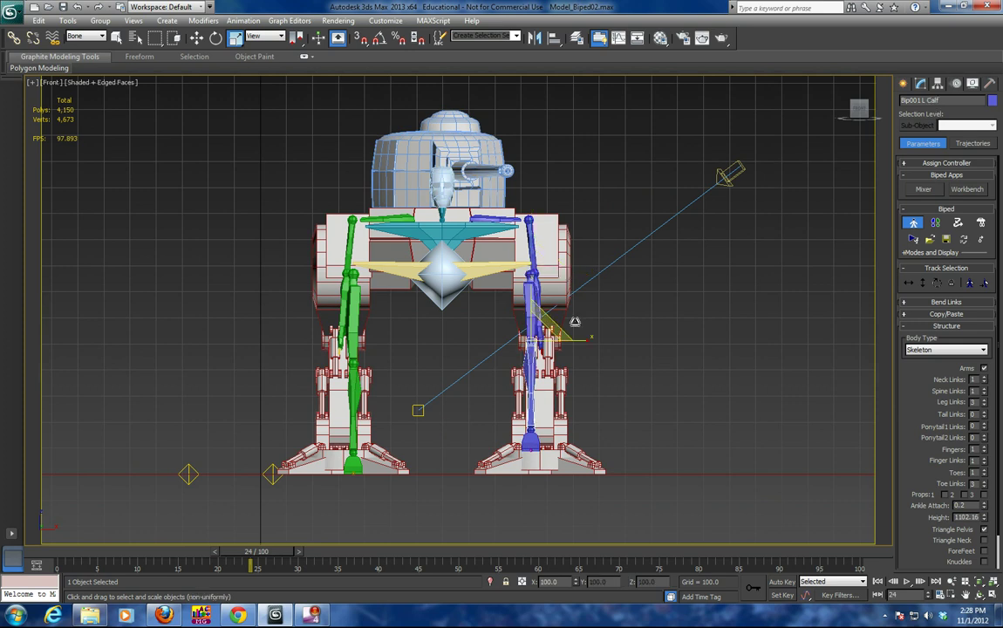
pyautogui.moveTo(577, 341); pyautogui.dragTo(592, 343)
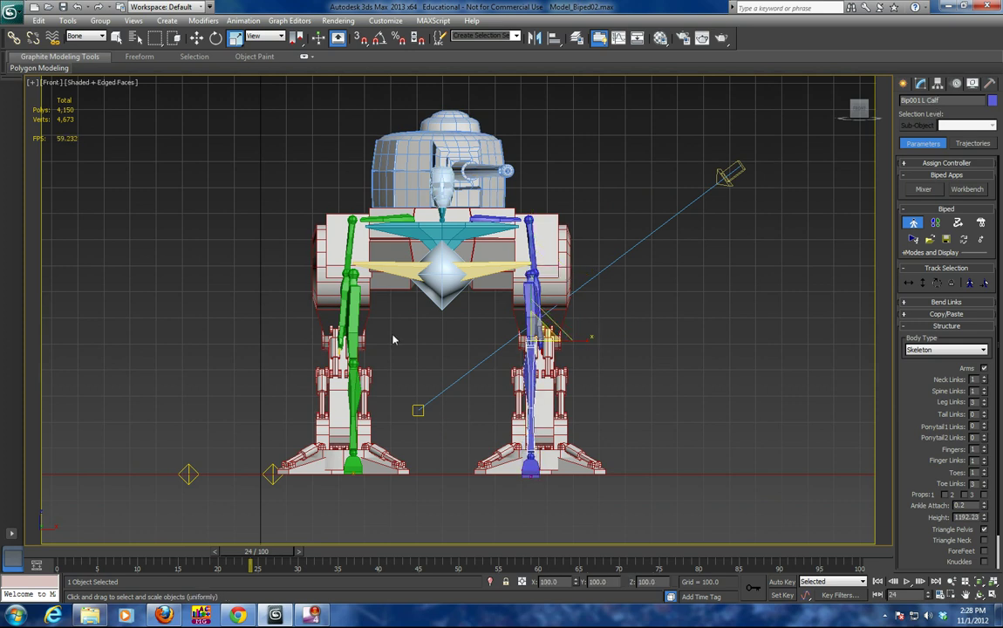
# Step: Shorten the right thigh to the mech's knee height and lengthen the right calf until the foot reaches the ground
pyautogui.click(356, 334)
pyautogui.moveTo(401, 275); pyautogui.dragTo(388, 279)
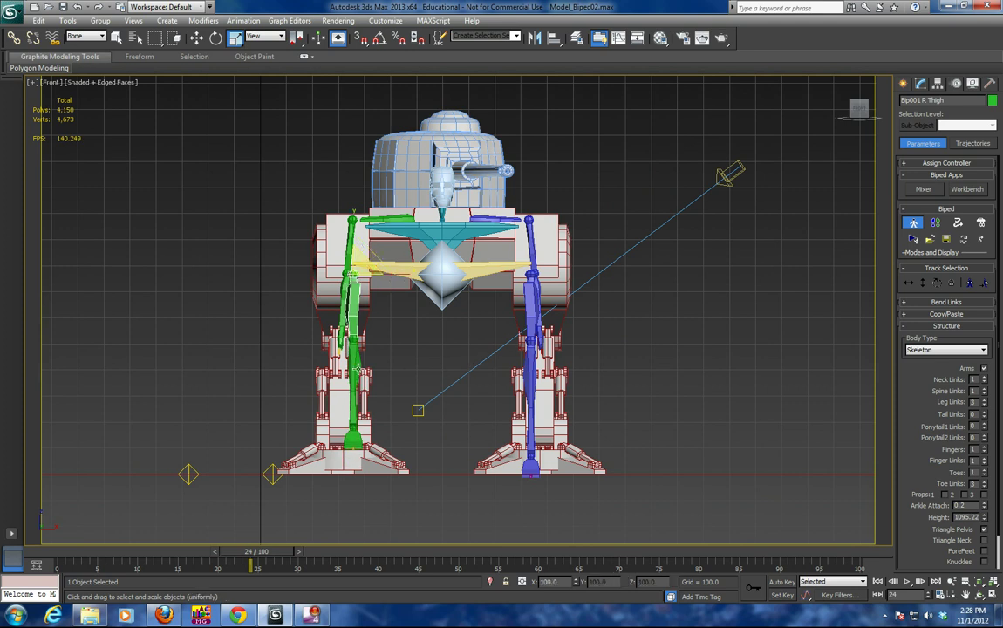
pyautogui.click(356, 366)
pyautogui.moveTo(403, 337)
pyautogui.mouseDown()
pyautogui.moveTo(426, 342)
pyautogui.moveTo(412, 343)
pyautogui.mouseUp()
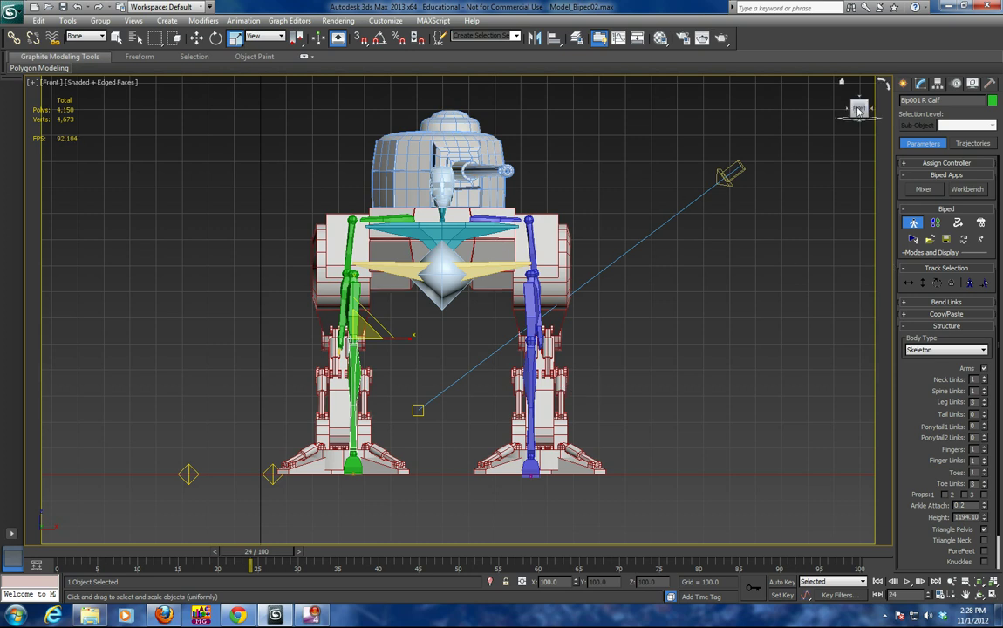
# Step: Move the whole biped horizontally backward in the perspective view so that it stands inside the mech's body
pyautogui.moveTo(859, 112); pyautogui.dragTo(846, 117)
pyautogui.scroll(8, 514, 320)
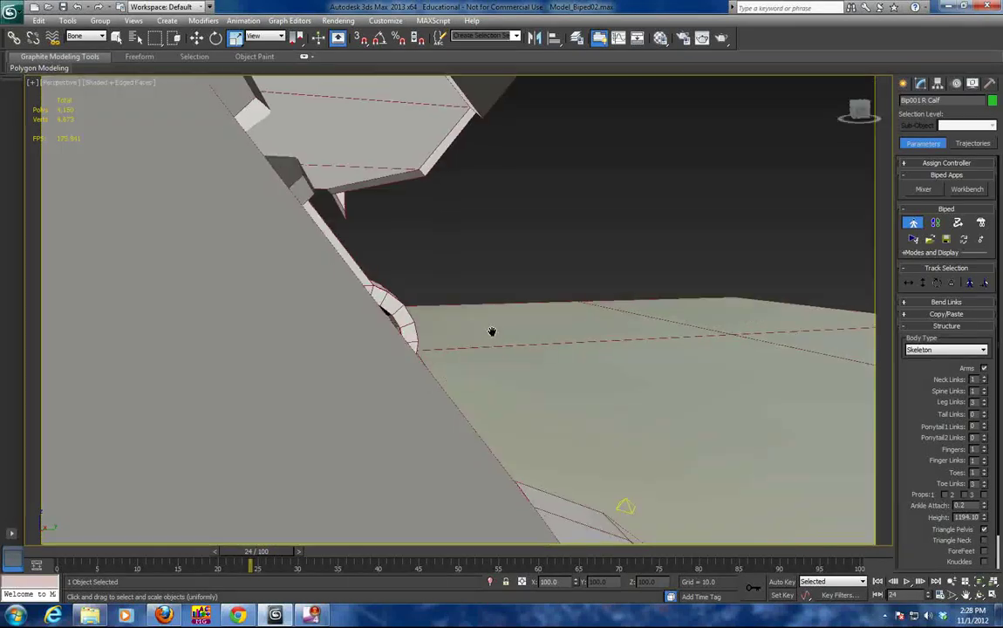
pyautogui.scroll(-3, 492, 331)
pyautogui.scroll(-10, 491, 331)
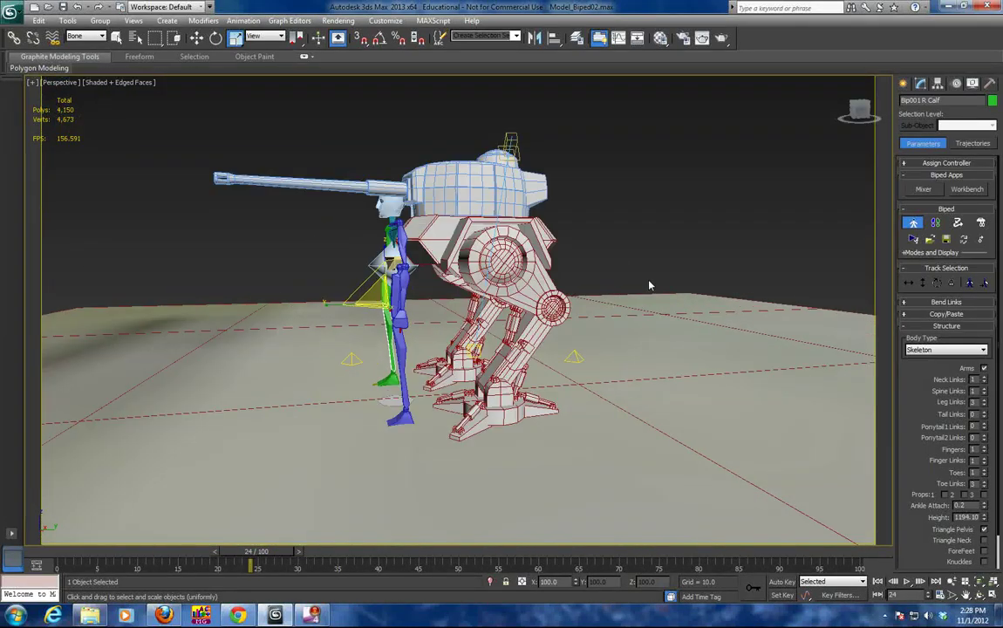
pyautogui.click(909, 283)
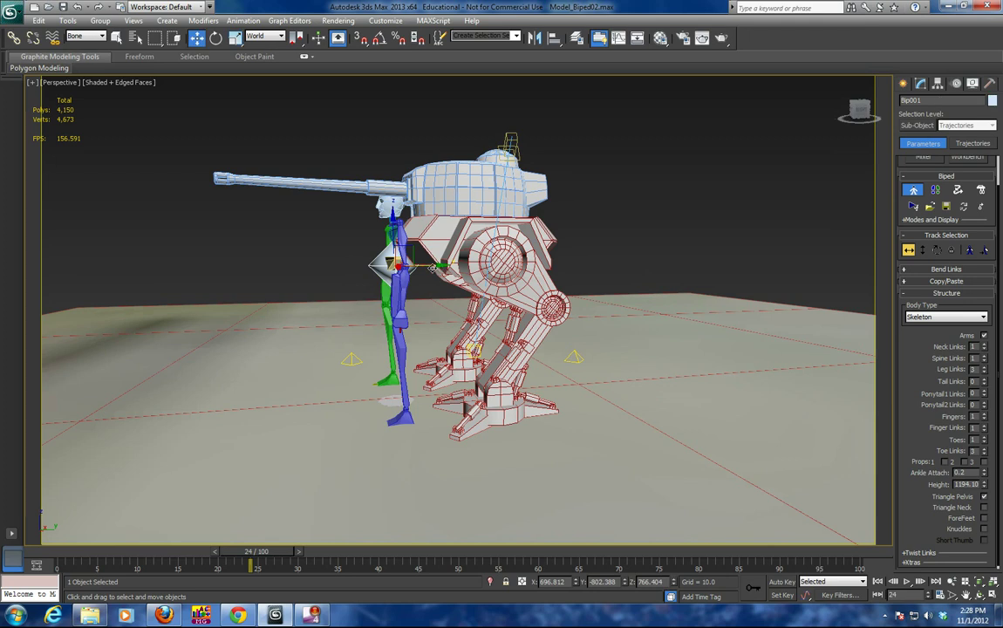
pyautogui.moveTo(392, 242); pyautogui.dragTo(544, 272)
# Step: Rotate the left and right thighs backward together so that they follow the mech's upper legs to its rear knee joints
pyautogui.click(497, 307)
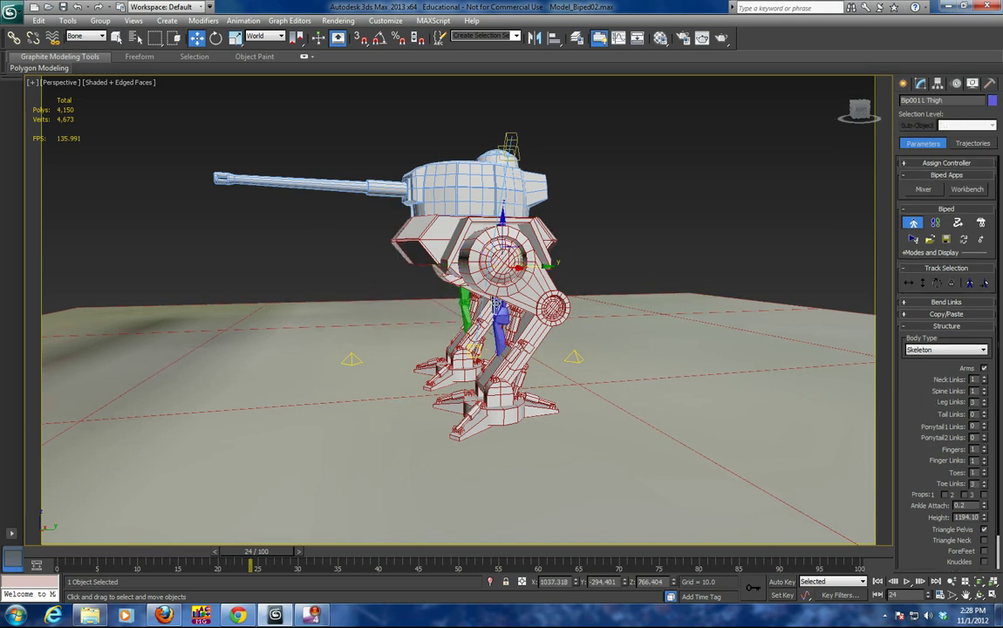
pyautogui.keyDown('ctrl'); pyautogui.click(465, 296); pyautogui.keyUp('ctrl')
pyautogui.click(215, 38)
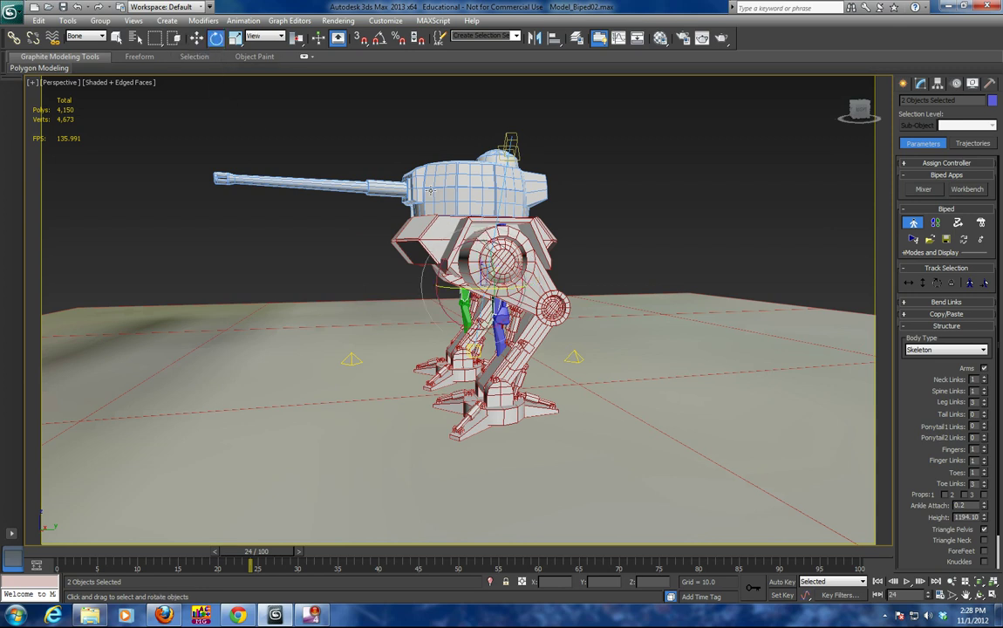
pyautogui.moveTo(442, 248); pyautogui.dragTo(435, 312)
pyautogui.click(541, 284)
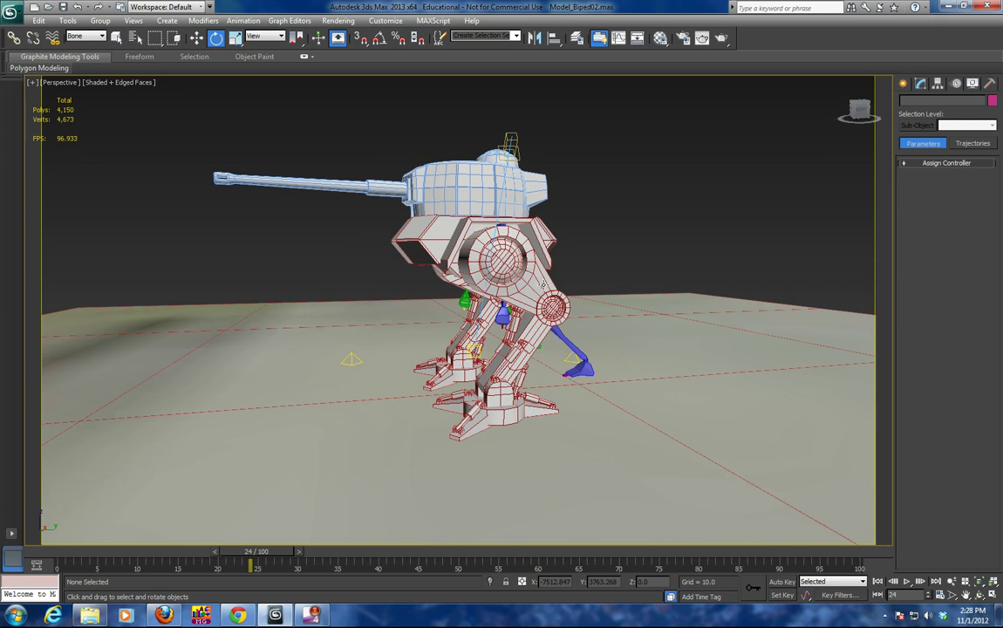
# Step: Set the selection filter to All and make the mech's Hull see-through so the bones inside it show
pyautogui.click(88, 36)
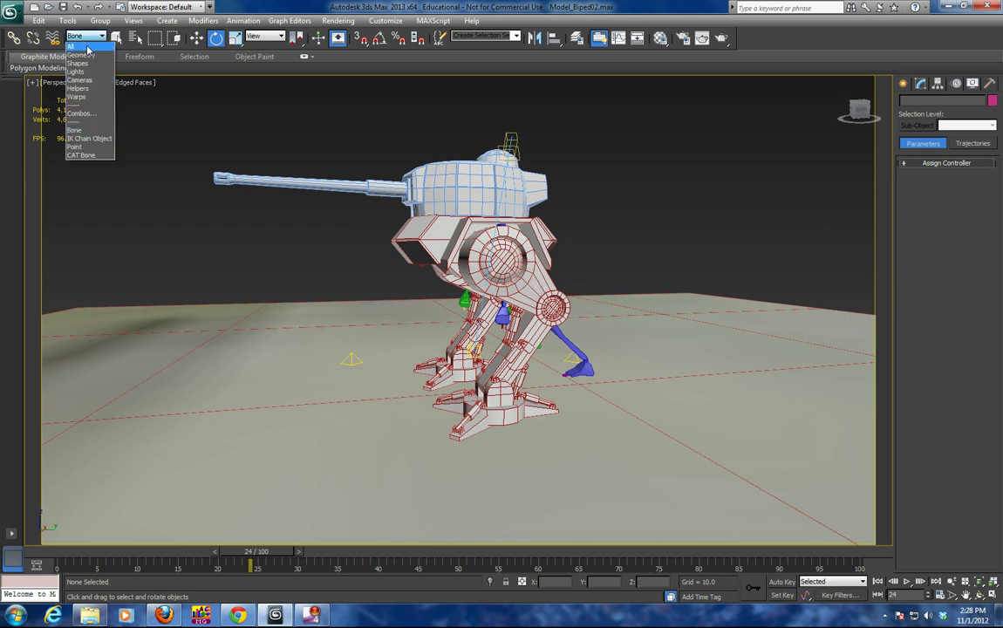
pyautogui.click(78, 44)
pyautogui.click(482, 256)
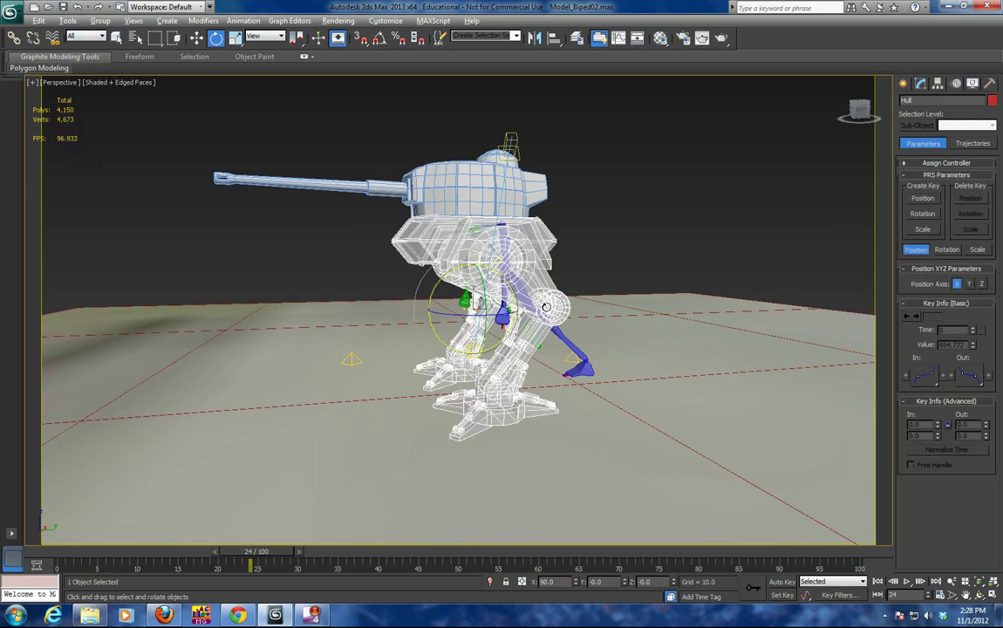
pyautogui.keyDown('alt'); pyautogui.moveTo(482, 256); pyautogui.dragTo(563, 340, button='middle'); pyautogui.keyUp('alt')
# Step: Rotate the left calf and the right calf forward so that they follow the mech's lower legs
pyautogui.click(564, 340)
pyautogui.moveTo(531, 268); pyautogui.dragTo(577, 348)
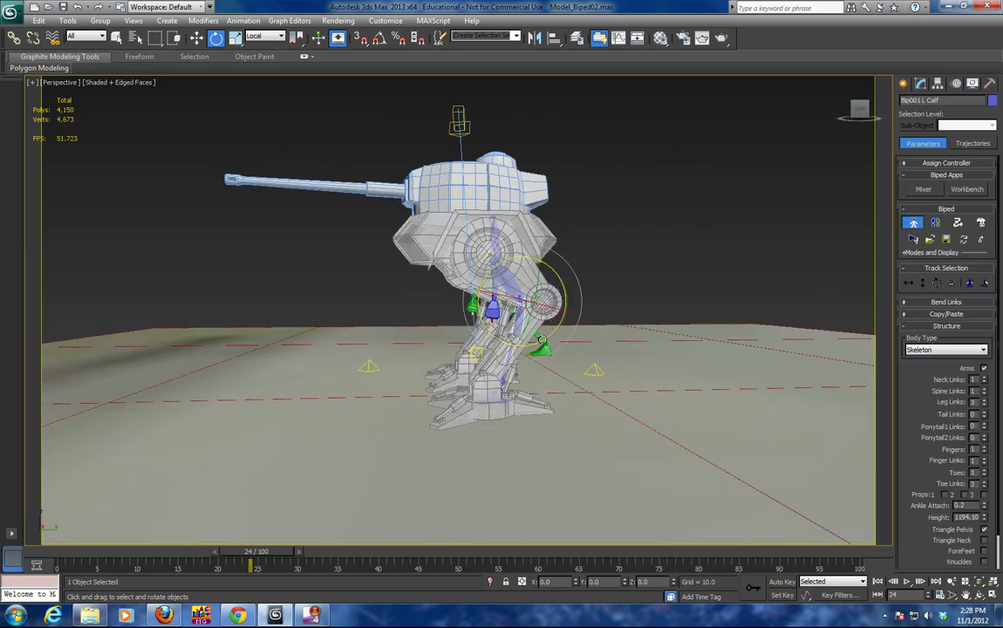
pyautogui.click(541, 331)
pyautogui.moveTo(521, 263); pyautogui.dragTo(554, 343)
pyautogui.keyDown('alt'); pyautogui.moveTo(553, 343); pyautogui.dragTo(590, 345, button='middle'); pyautogui.keyUp('alt')
# Step: Tilt the right calf and the left calf sideways to line them up with the mech's lower legs
pyautogui.keyDown('alt'); pyautogui.moveTo(567, 292); pyautogui.dragTo(476, 284, button='middle'); pyautogui.keyUp('alt')
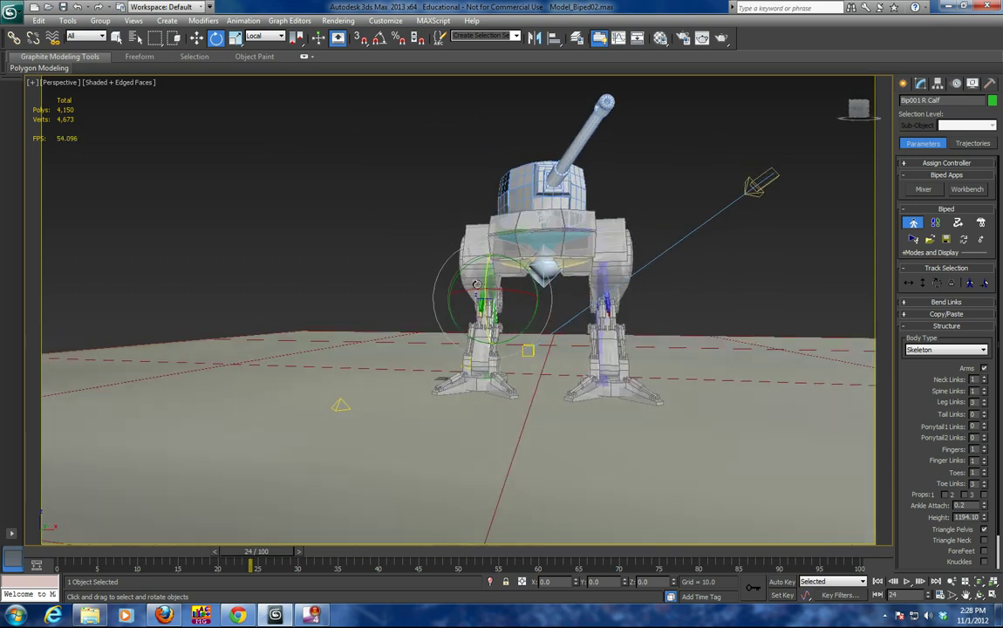
pyautogui.moveTo(484, 284); pyautogui.dragTo(479, 264)
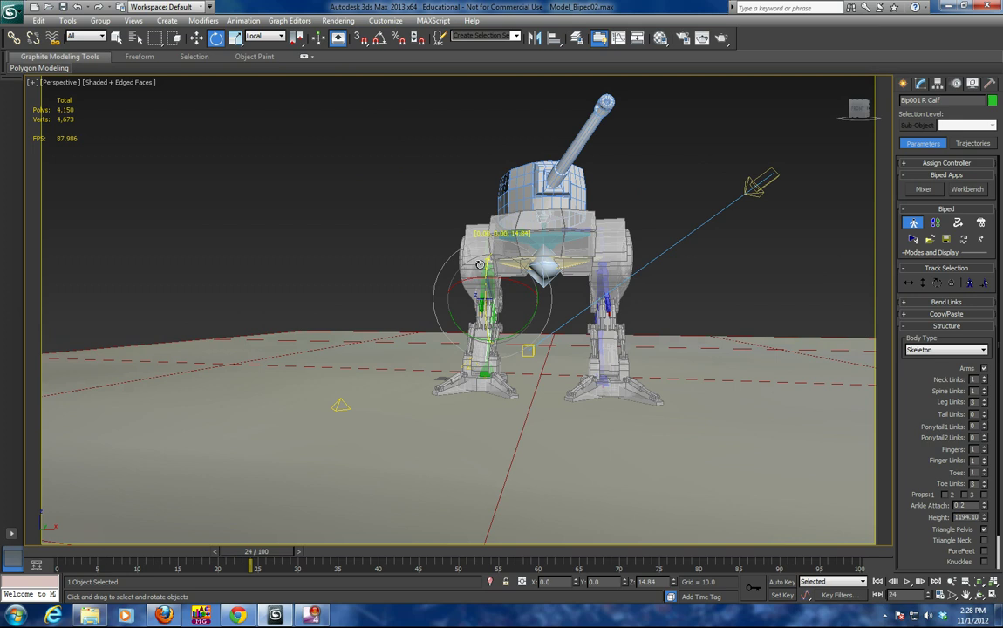
pyautogui.keyDown('alt'); pyautogui.moveTo(606, 324); pyautogui.dragTo(642, 333, button='middle'); pyautogui.keyUp('alt')
pyautogui.click(588, 320)
pyautogui.click(588, 318)
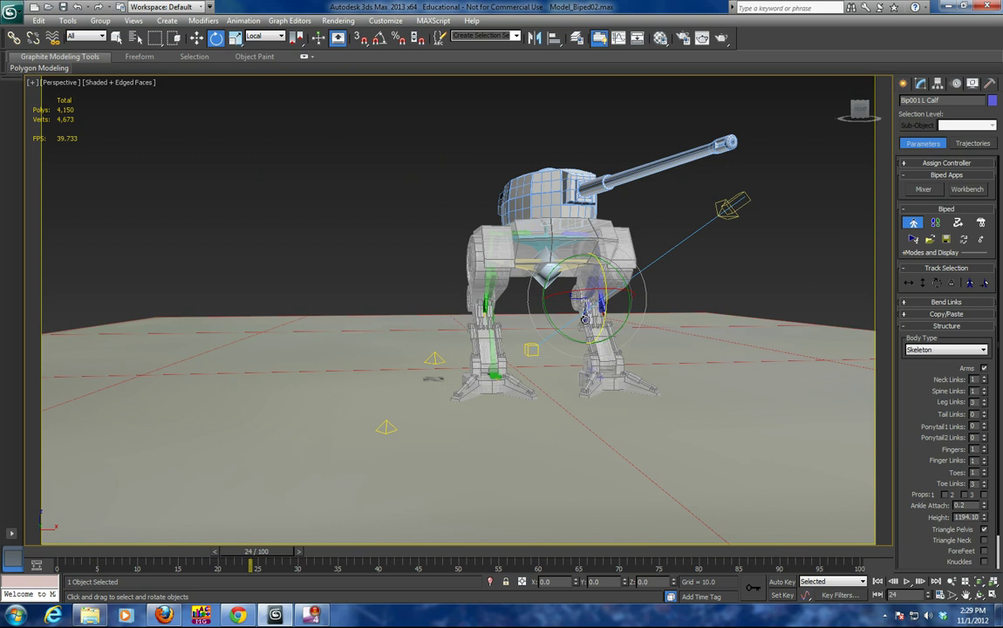
pyautogui.scroll(5, 584, 319)
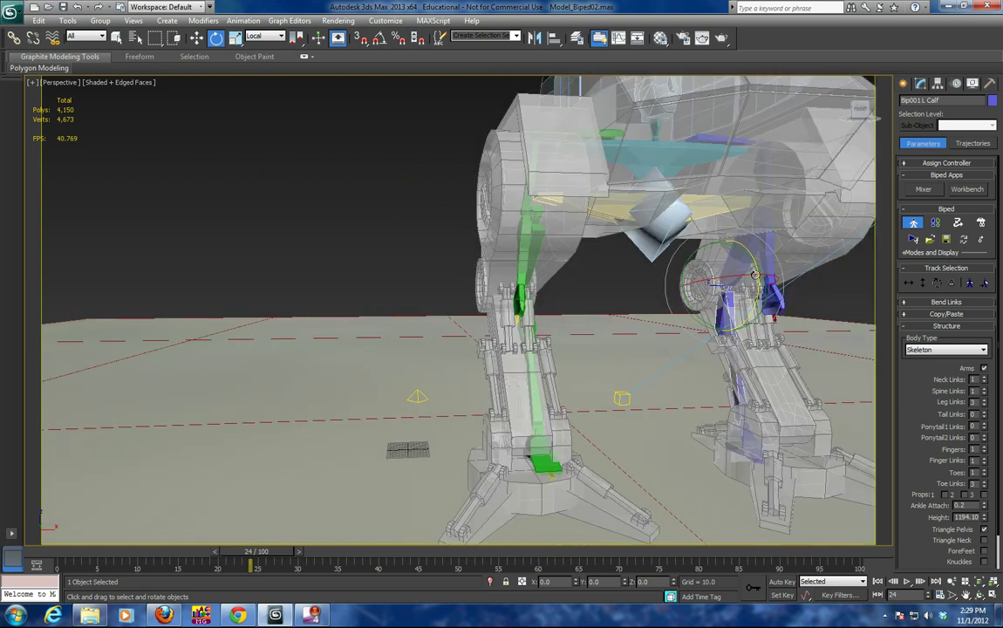
pyautogui.moveTo(755, 276); pyautogui.dragTo(732, 327)
pyautogui.hotkey('ctrl', 'z')
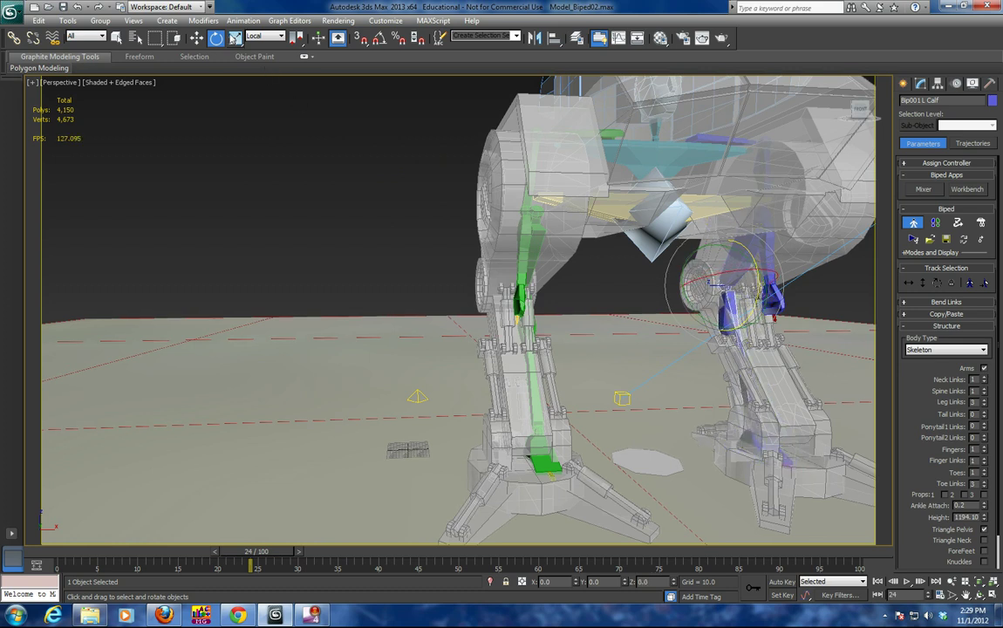
# Step: Lengthen the left and right calves along their own length so that the biped's feet reach the mech's feet
pyautogui.click(235, 38)
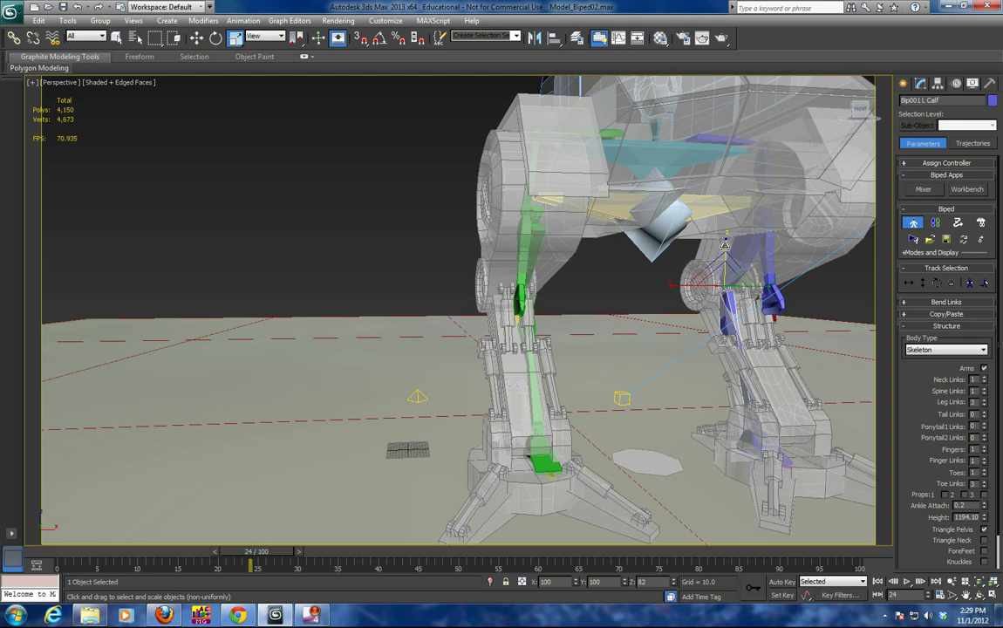
pyautogui.moveTo(686, 285)
pyautogui.mouseDown()
pyautogui.moveTo(667, 285)
pyautogui.moveTo(676, 285)
pyautogui.mouseUp()
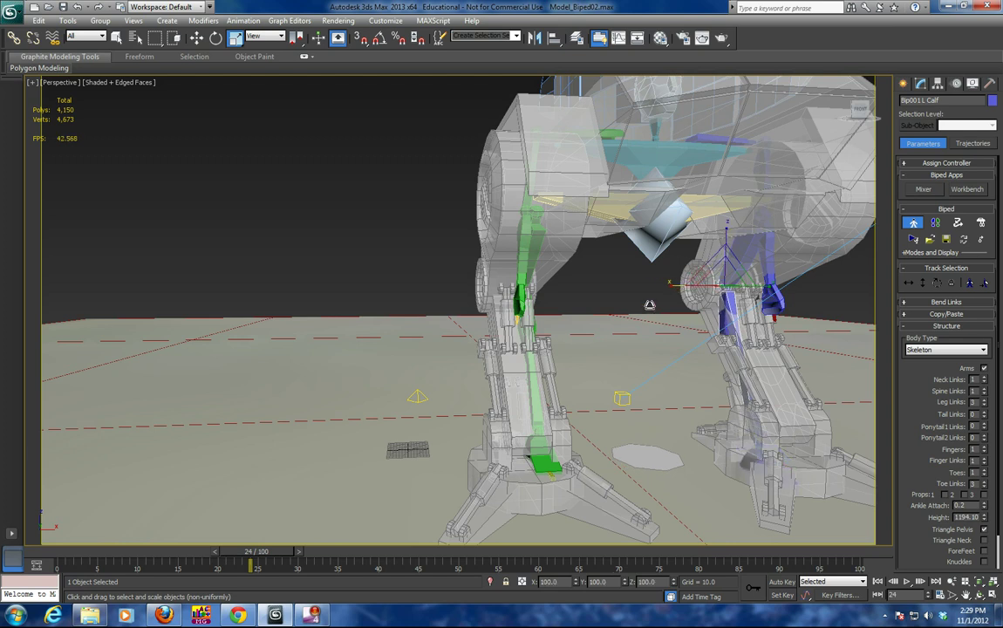
pyautogui.click(530, 390)
pyautogui.click(530, 390)
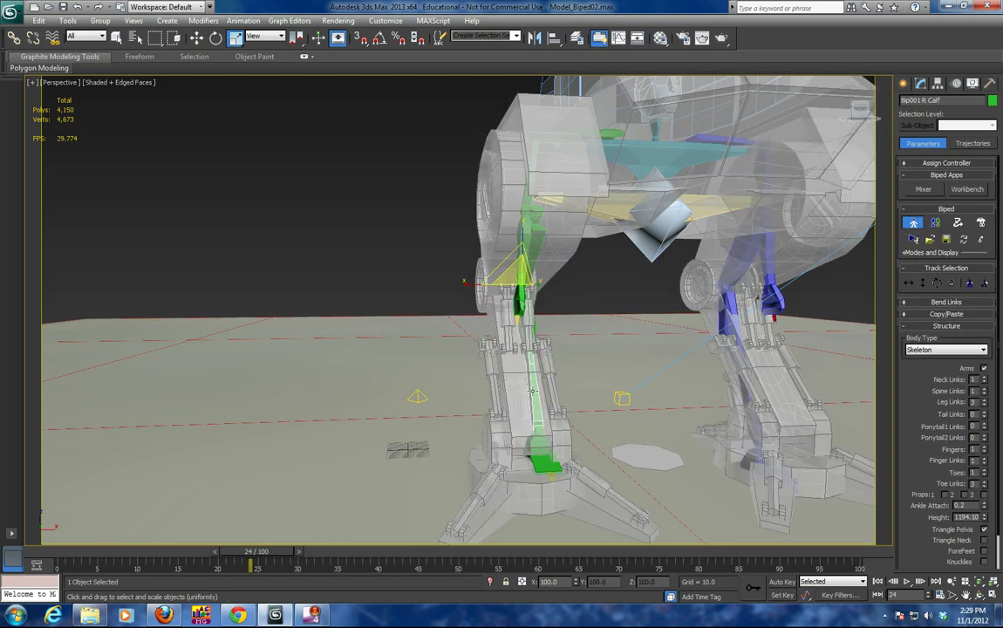
pyautogui.moveTo(471, 292)
pyautogui.mouseDown()
pyautogui.moveTo(467, 280)
pyautogui.moveTo(462, 288)
pyautogui.mouseUp()
# Step: Rotate the biped's right upper arm up until the arm sticks out horizontally, clear of the mech's leg
pyautogui.keyDown('alt'); pyautogui.moveTo(652, 314); pyautogui.dragTo(598, 317, button='middle'); pyautogui.keyUp('alt')
pyautogui.scroll(-3, 597, 317)
pyautogui.scroll(2, 596, 317)
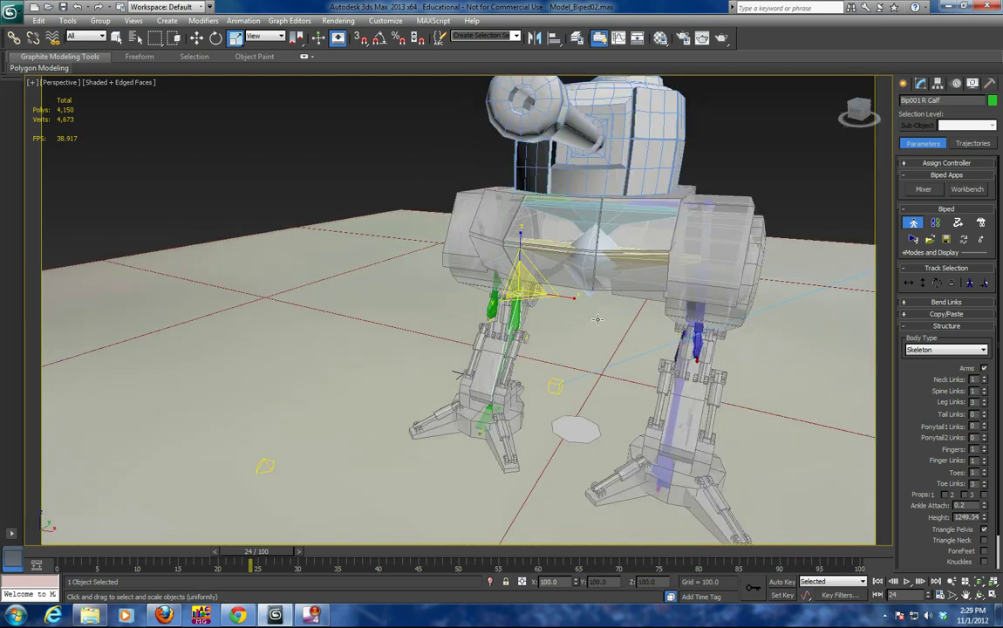
pyautogui.keyDown('alt'); pyautogui.moveTo(546, 296); pyautogui.dragTo(629, 299, button='middle'); pyautogui.keyUp('alt')
pyautogui.click(520, 216)
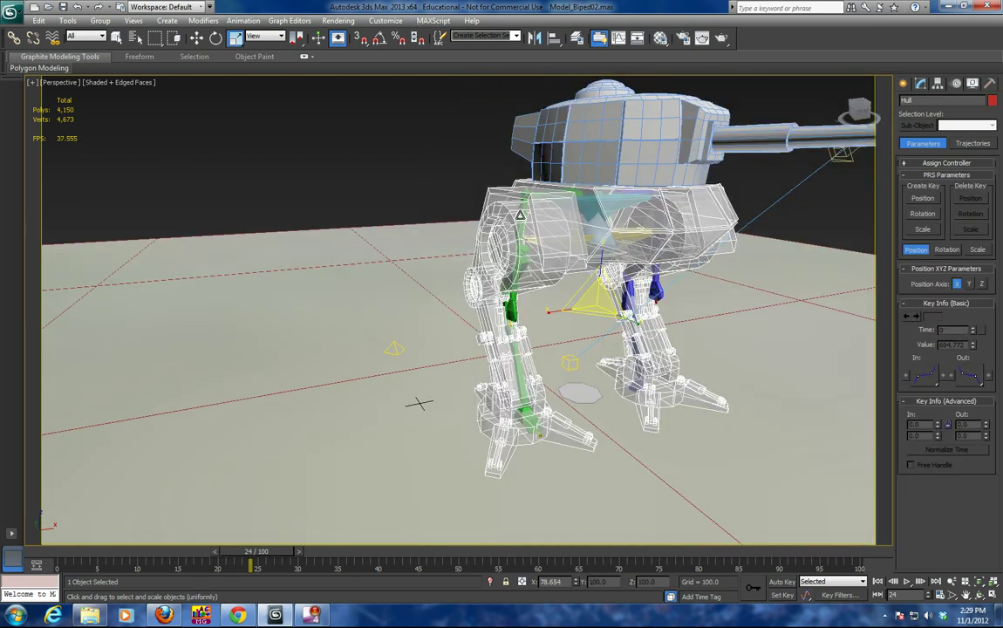
pyautogui.click(516, 194)
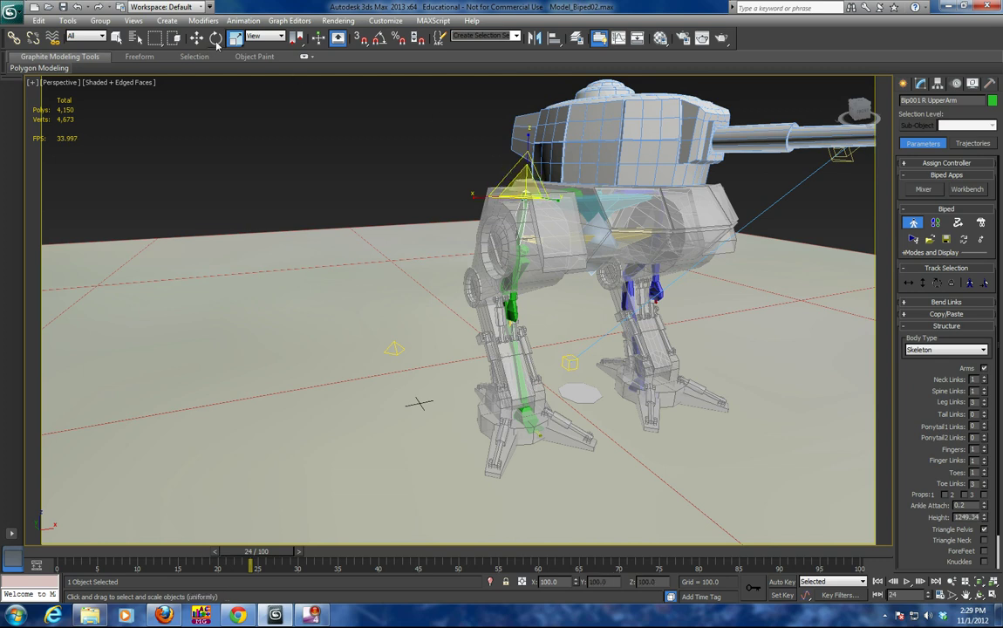
pyautogui.press('e')
pyautogui.moveTo(496, 173); pyautogui.dragTo(617, 128)
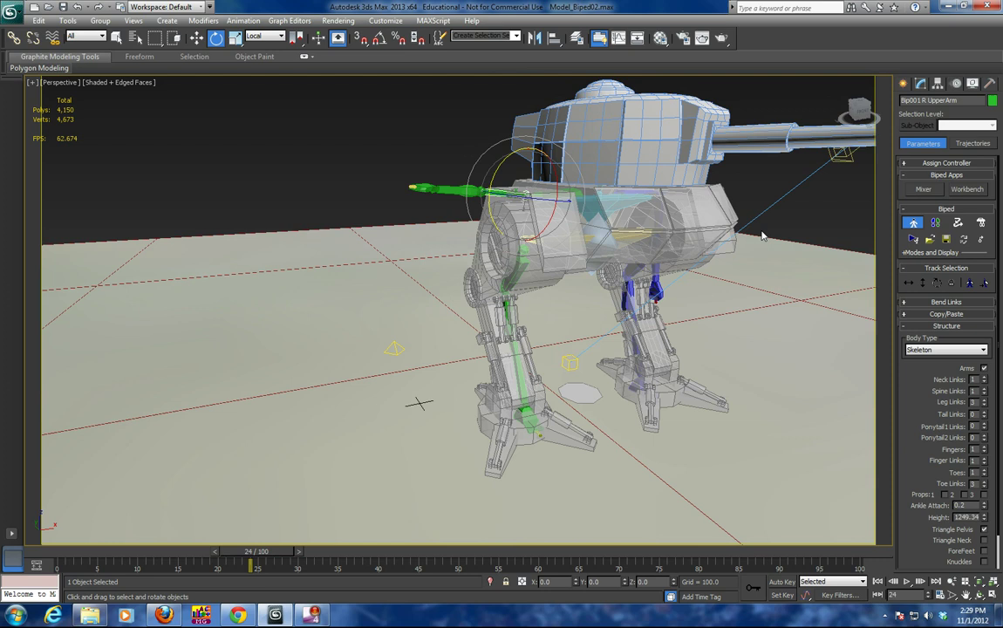
# Step: Rotate the biped's left upper arm up until the arm sticks out horizontally, clear of the mech's leg
pyautogui.keyDown('alt'); pyautogui.moveTo(761, 233); pyautogui.dragTo(665, 244, button='middle'); pyautogui.keyUp('alt')
pyautogui.click(711, 242)
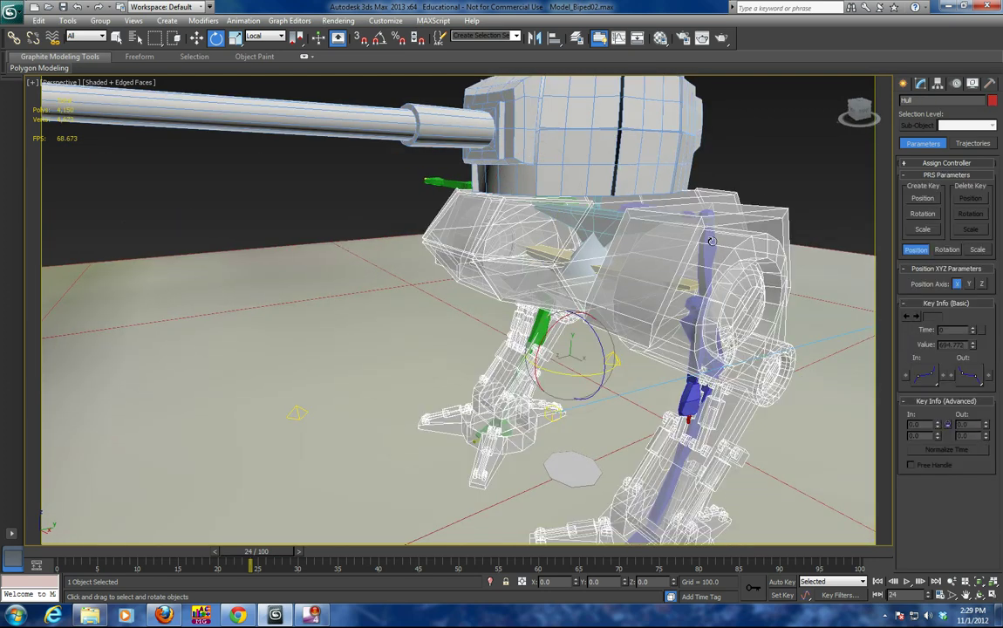
pyautogui.click(712, 242)
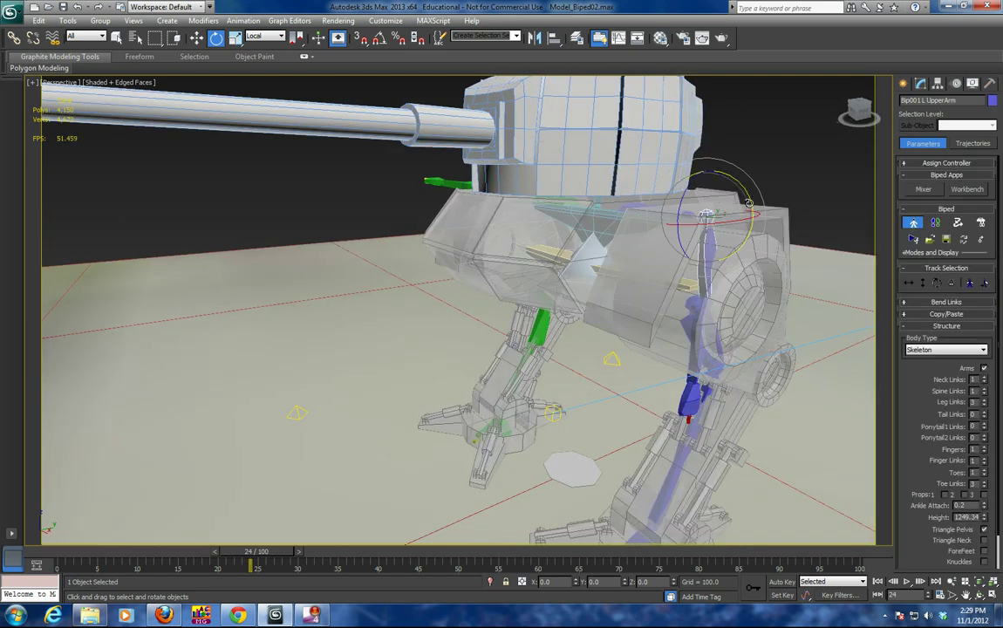
pyautogui.moveTo(748, 203); pyautogui.dragTo(727, 275)
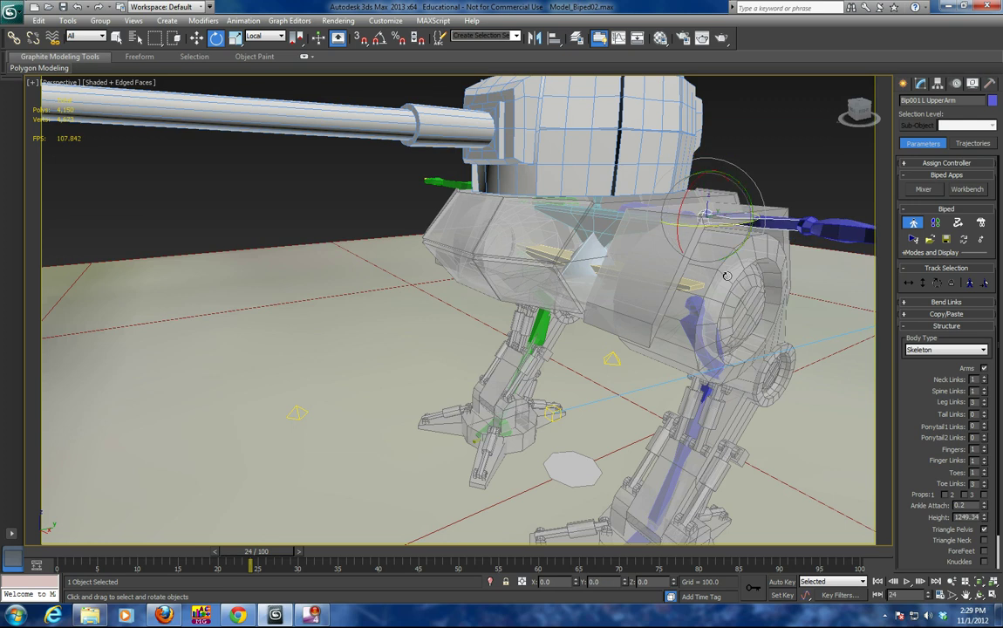
# Step: Select the mech's Hull and show the parameters of its Skin modifier
pyautogui.keyDown('alt'); pyautogui.moveTo(675, 286); pyautogui.dragTo(521, 360, button='middle'); pyautogui.keyUp('alt')
pyautogui.scroll(-5, 747, 305)
pyautogui.scroll(4, 747, 306)
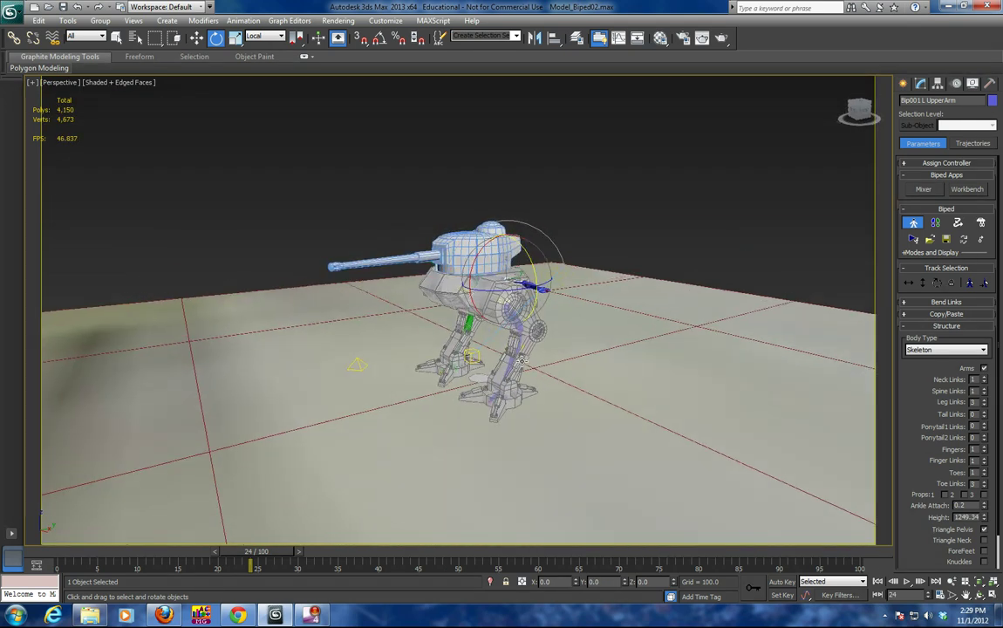
pyautogui.scroll(3, 520, 360)
pyautogui.click(521, 307)
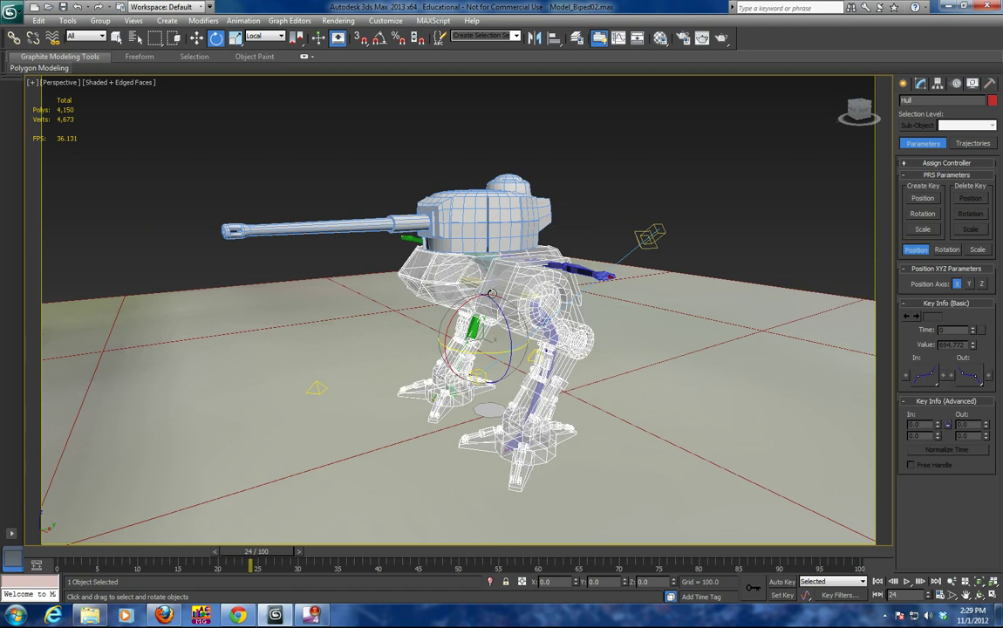
pyautogui.click(920, 83)
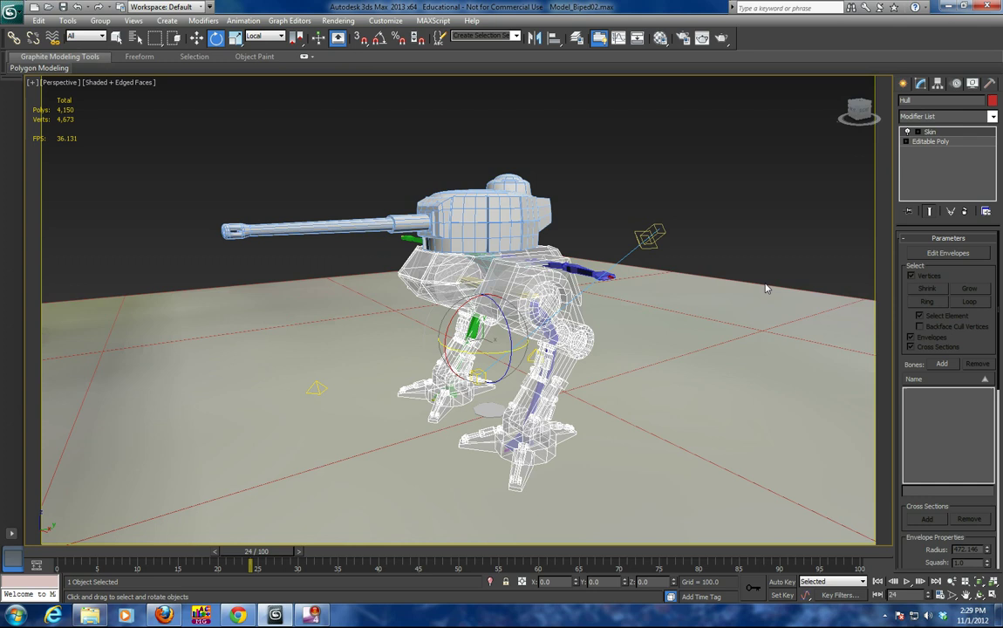
# Step: Add Bip001 with all its child bones to the bone list of the Hull's Skin modifier
pyautogui.click(942, 365)
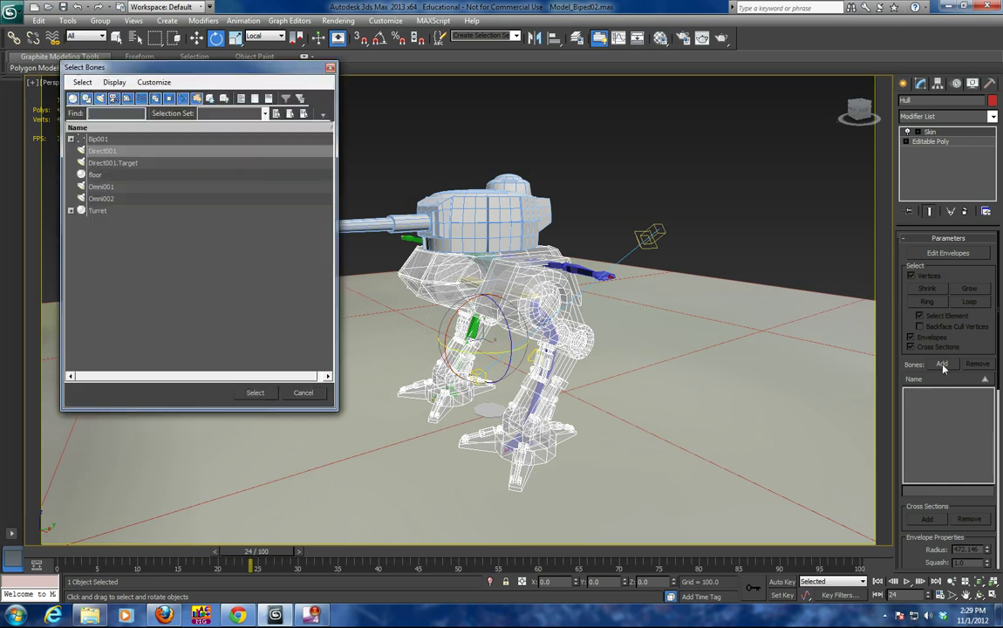
pyautogui.click(100, 140)
pyautogui.click(114, 82)
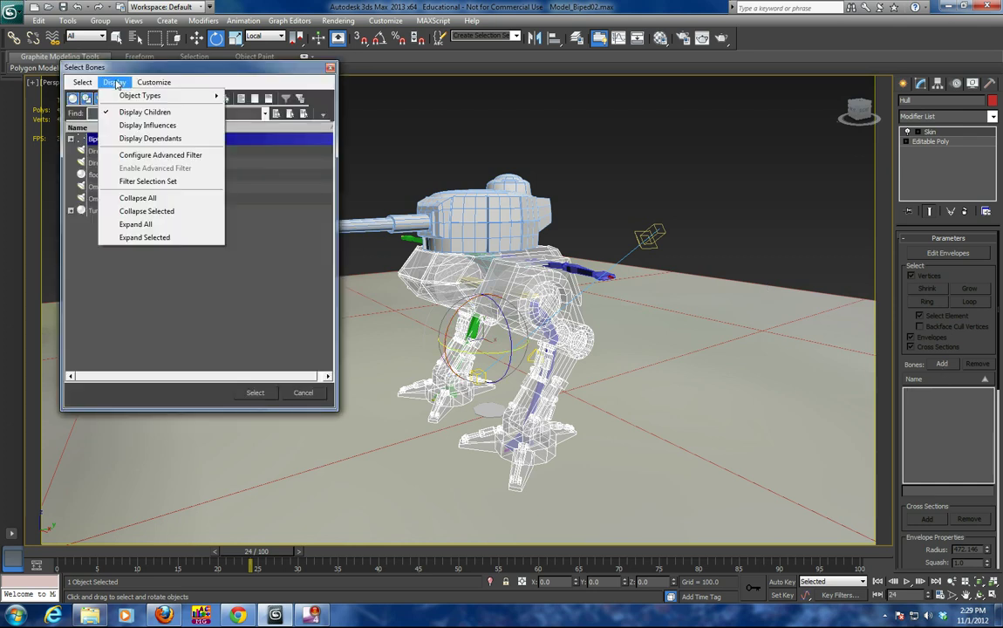
pyautogui.click(136, 224)
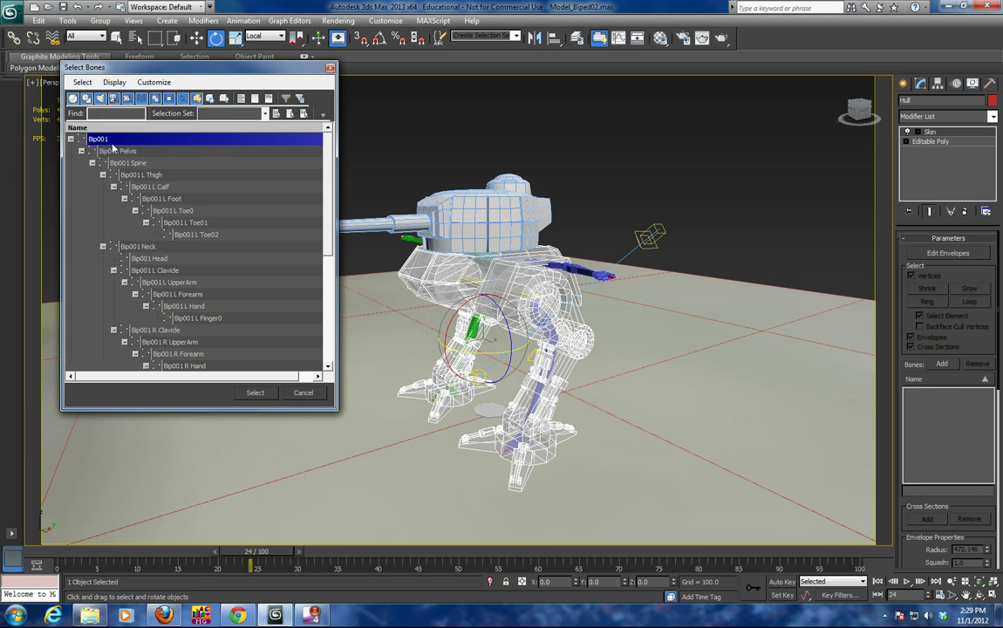
pyautogui.click(82, 82)
pyautogui.click(100, 137)
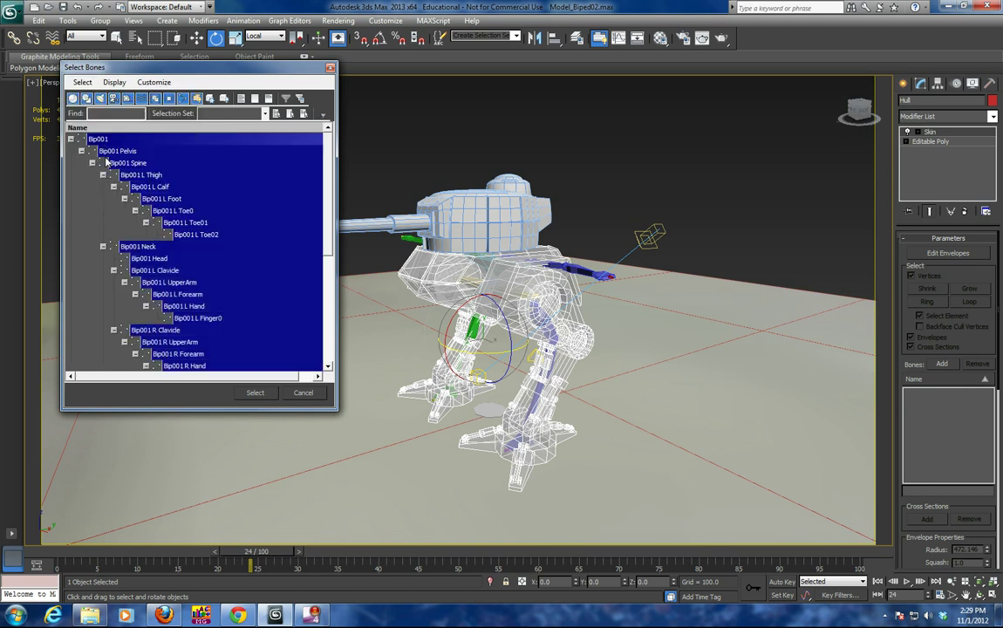
pyautogui.click(256, 394)
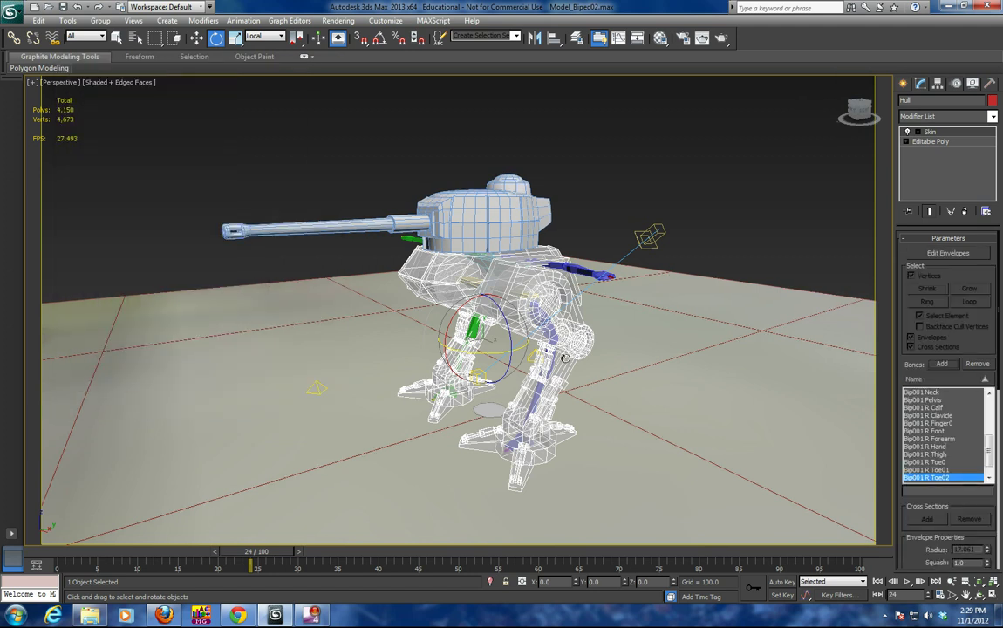
pyautogui.keyDown('alt'); pyautogui.moveTo(575, 366); pyautogui.dragTo(551, 364, button='middle'); pyautogui.keyUp('alt')
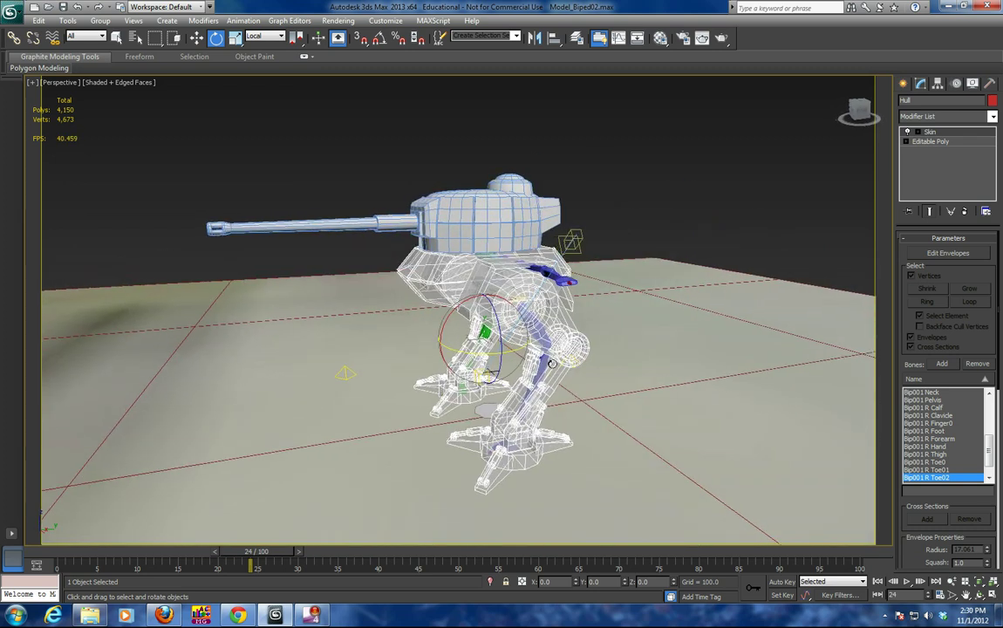
# Step: Select the Turret and switch it to see-through display so the biped's head is accessible inside it
pyautogui.click(473, 219)
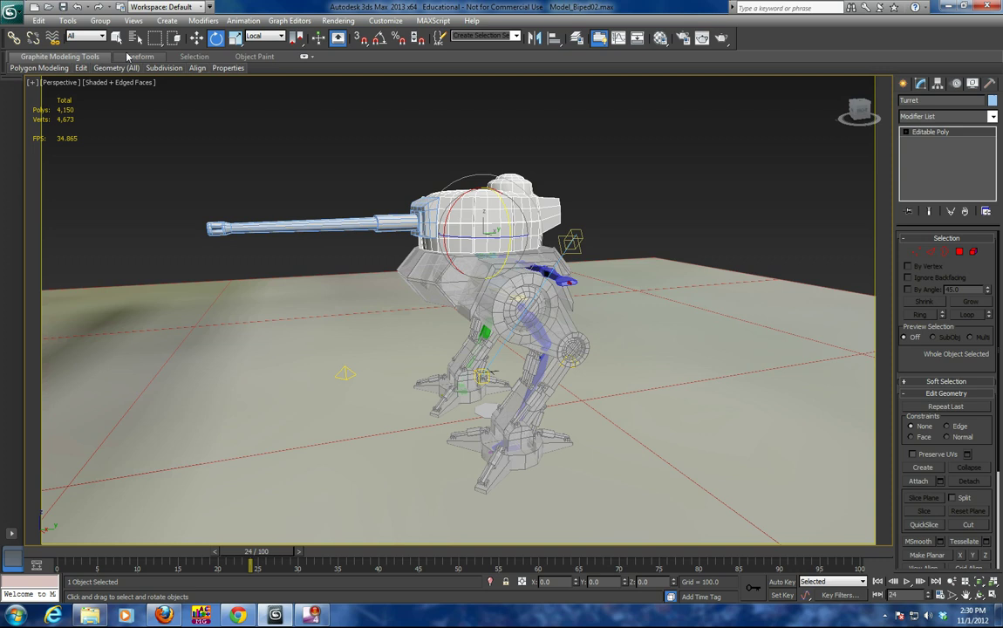
pyautogui.click(653, 224)
pyautogui.click(507, 217)
pyautogui.hotkey('alt', 'x')
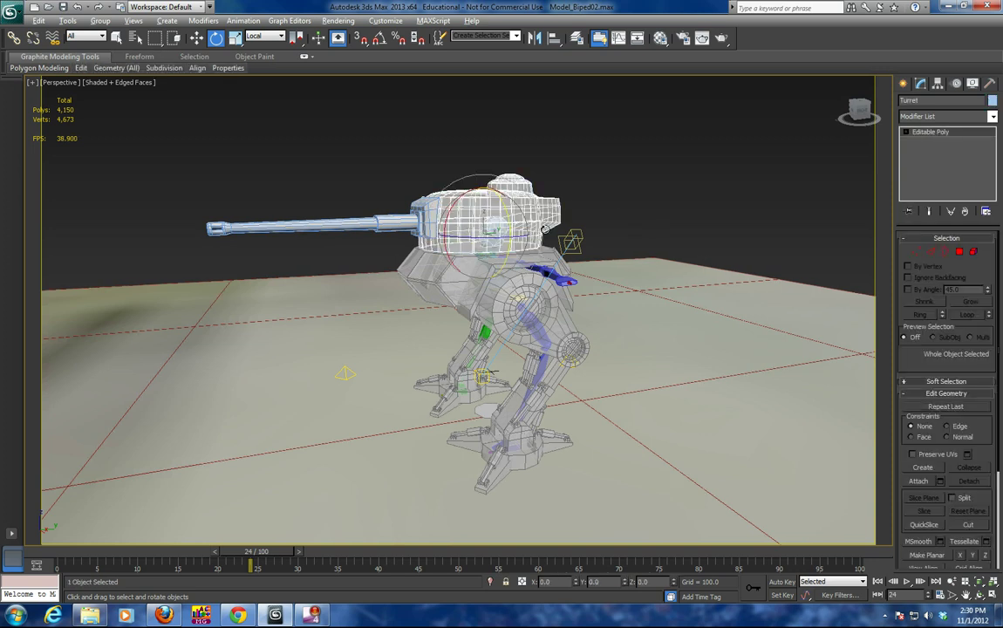
pyautogui.scroll(10, 544, 231)
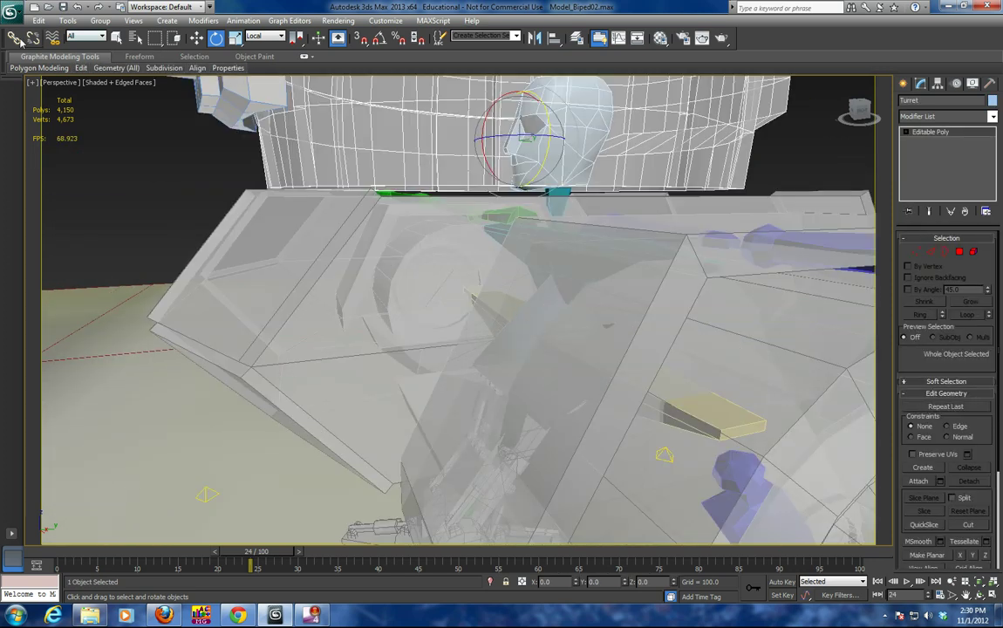
pyautogui.click(14, 38)
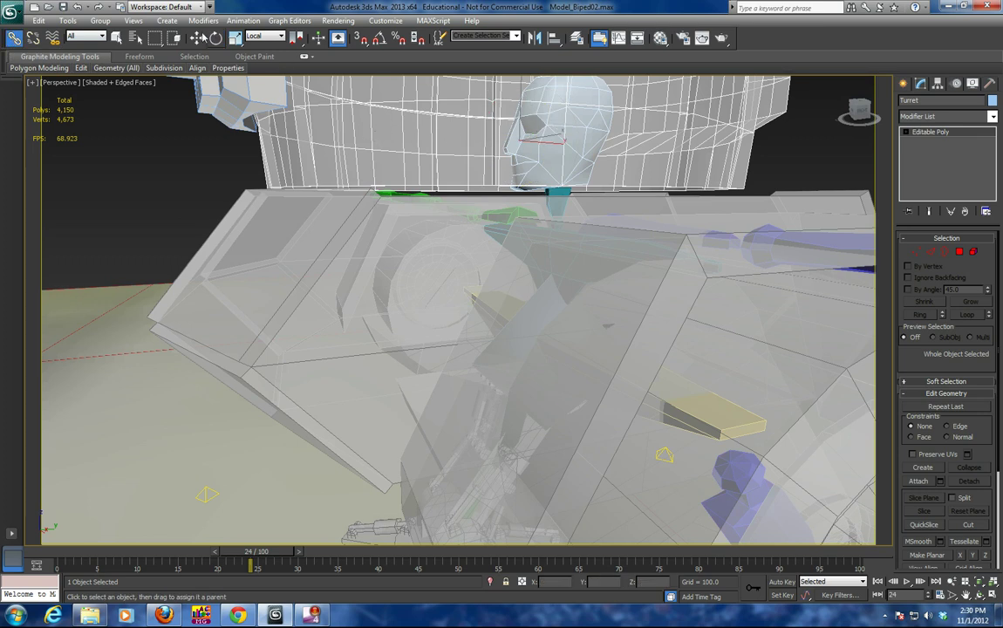
pyautogui.click(197, 37)
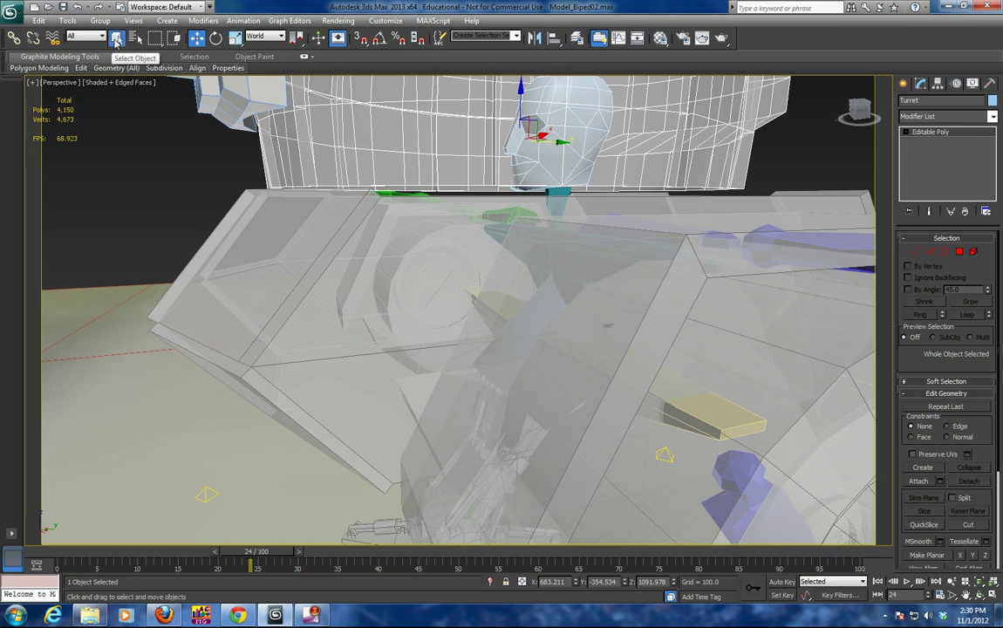
pyautogui.click(116, 38)
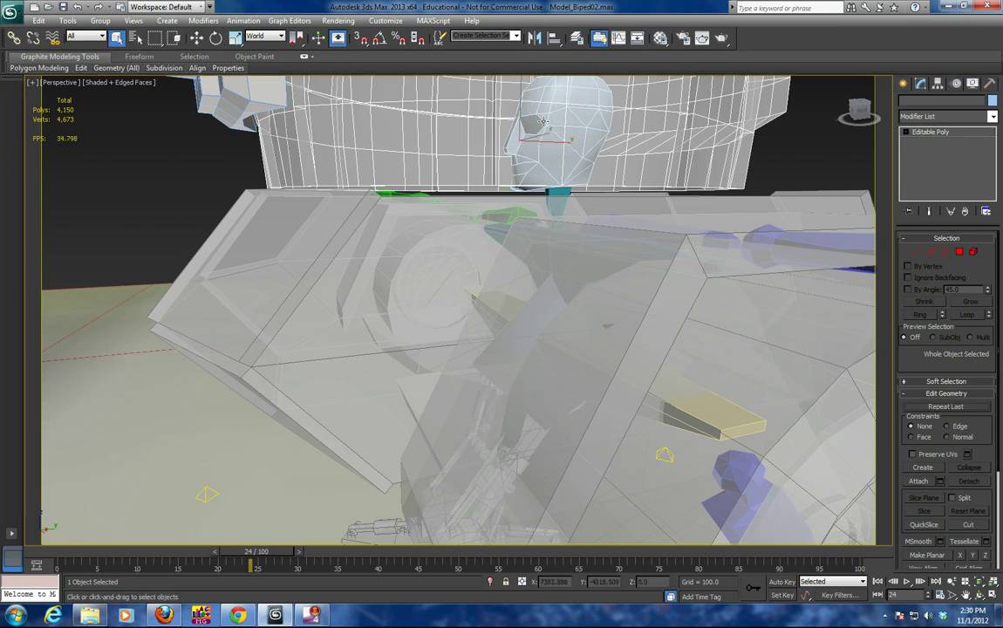
# Step: Try rotating the biped's head with the selection filter limited to Bone, and reset the filter to All
pyautogui.click(85, 38)
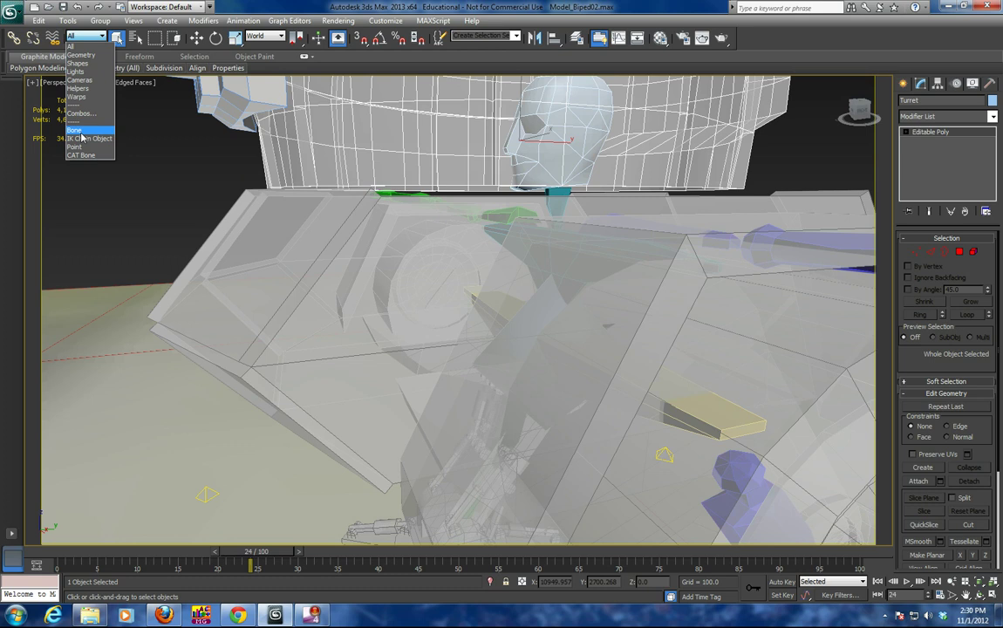
pyautogui.click(77, 131)
pyautogui.click(482, 113)
pyautogui.click(217, 38)
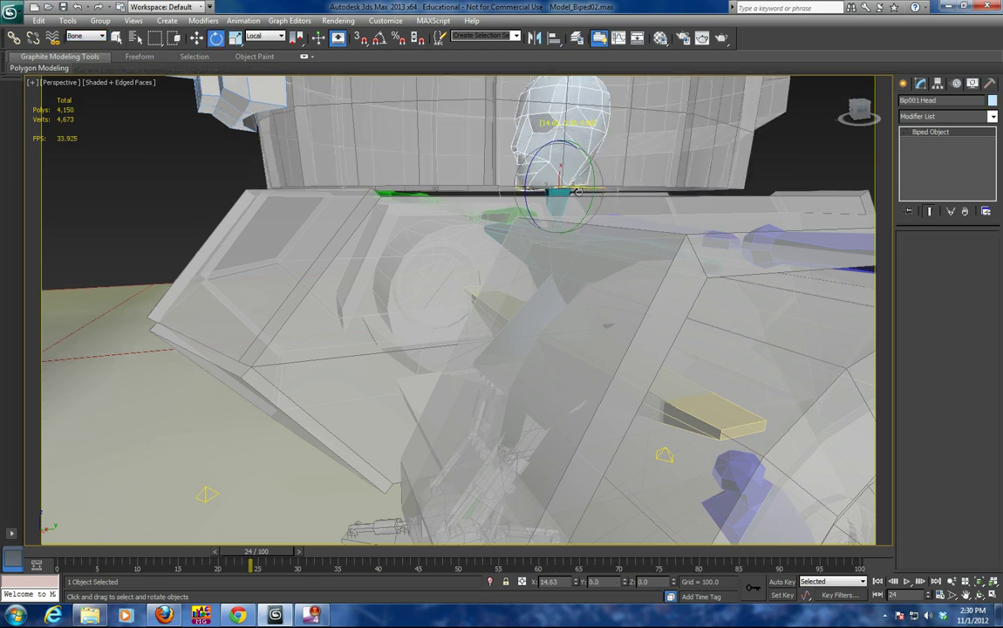
pyautogui.click(426, 123)
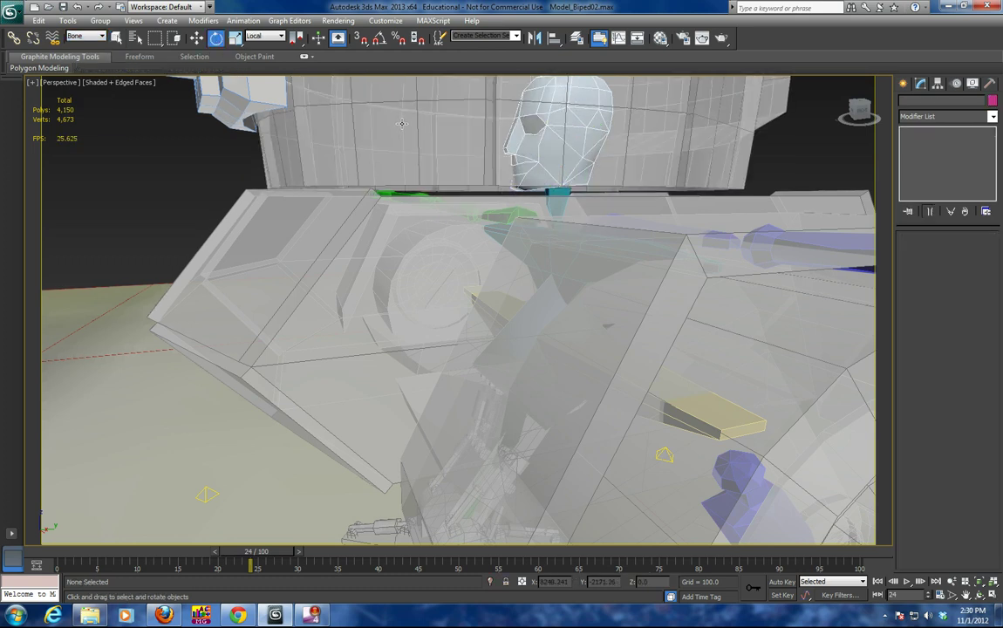
pyautogui.scroll(-4, 402, 132)
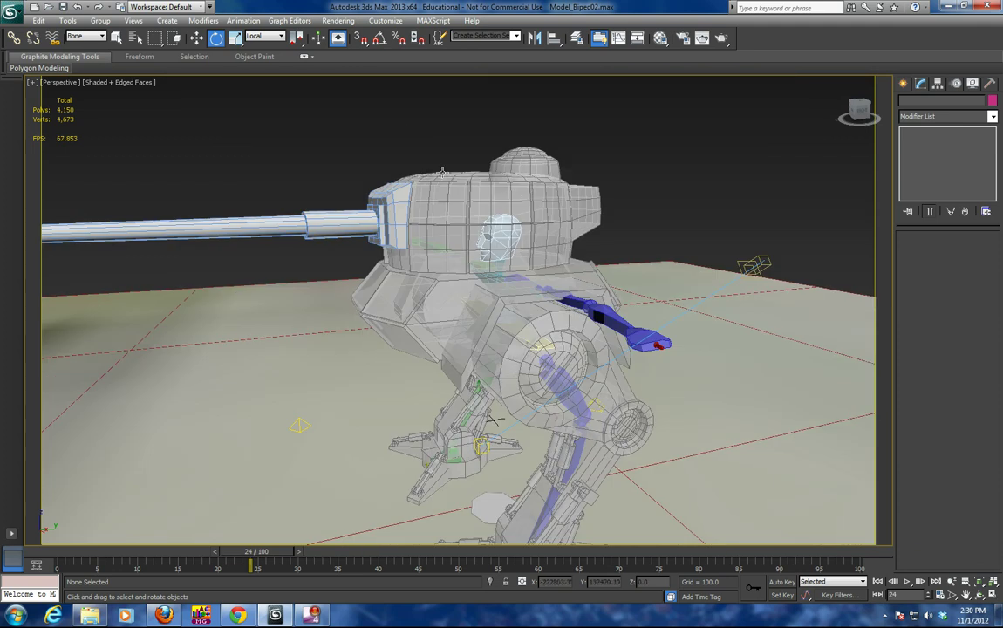
pyautogui.click(116, 38)
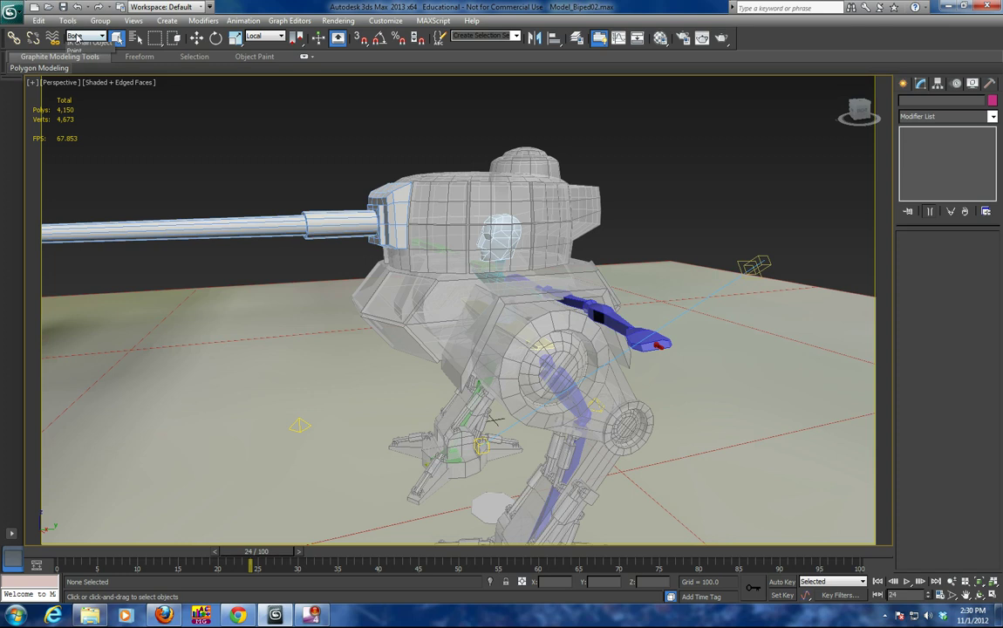
pyautogui.click(87, 37)
pyautogui.click(74, 46)
# Step: Link the Turret to Bip001 Head as its parent, choosing the head by name in the biped hierarchy
pyautogui.click(467, 199)
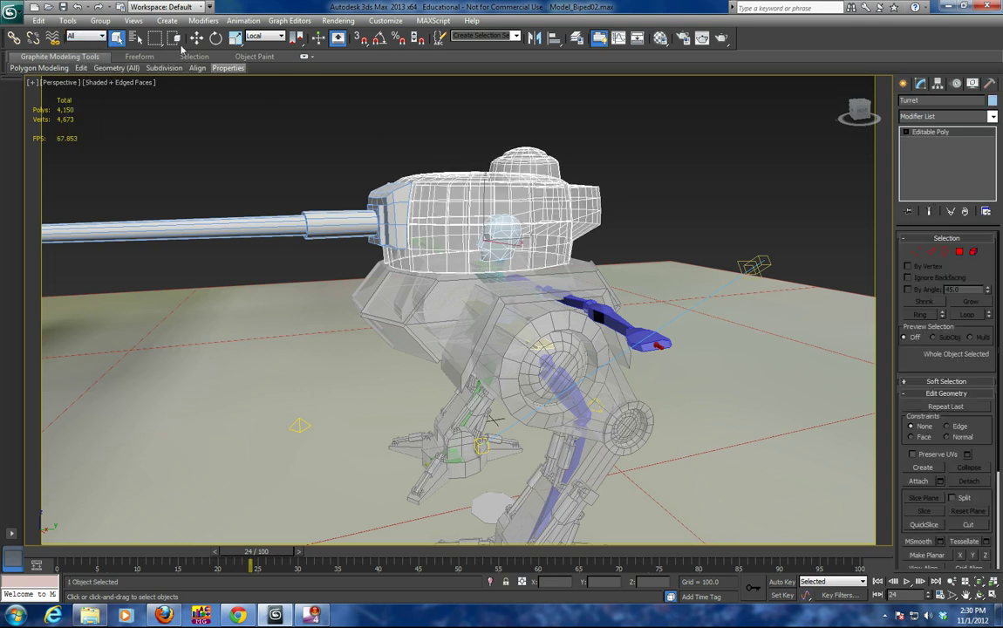
pyautogui.click(14, 38)
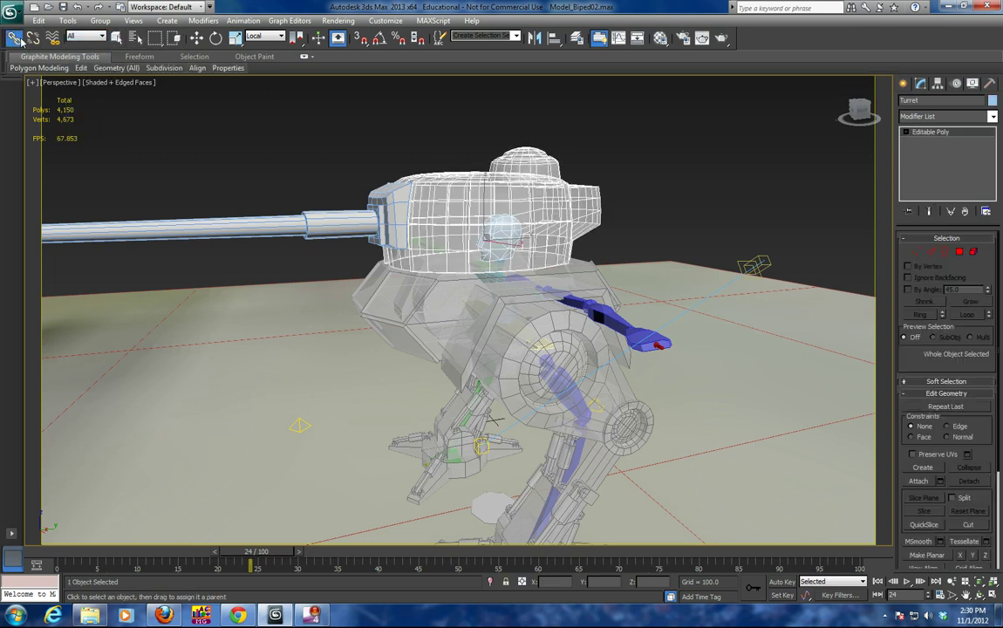
pyautogui.click(135, 37)
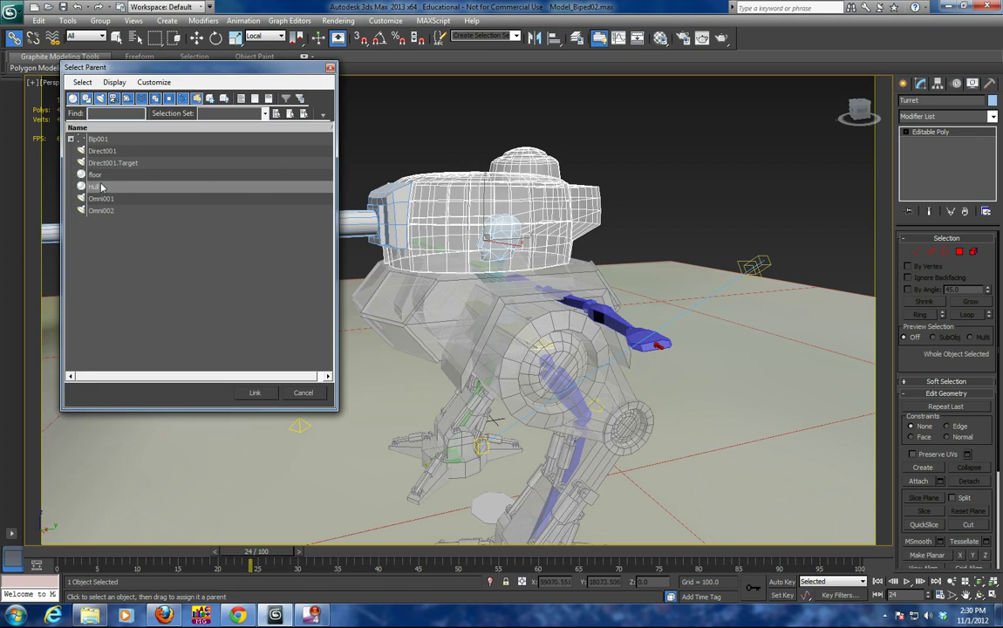
pyautogui.click(71, 140)
pyautogui.click(81, 151)
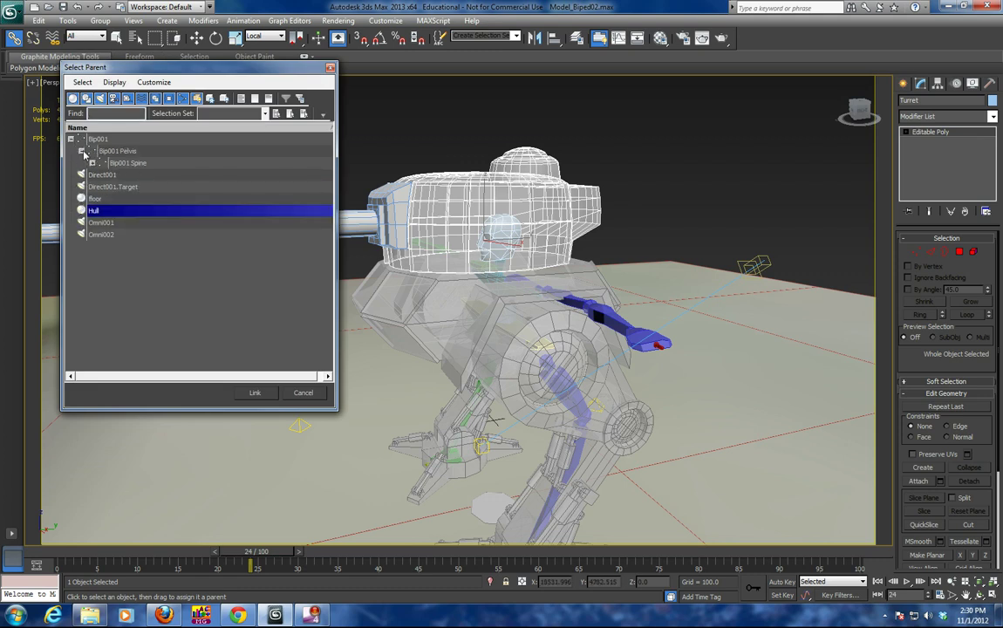
pyautogui.click(93, 163)
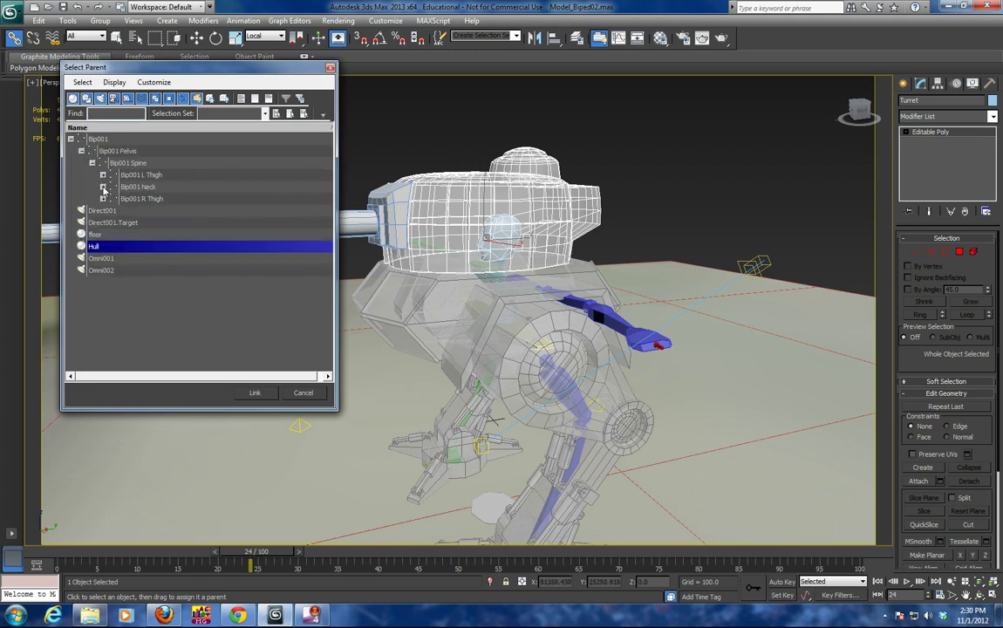
pyautogui.click(103, 187)
pyautogui.click(150, 199)
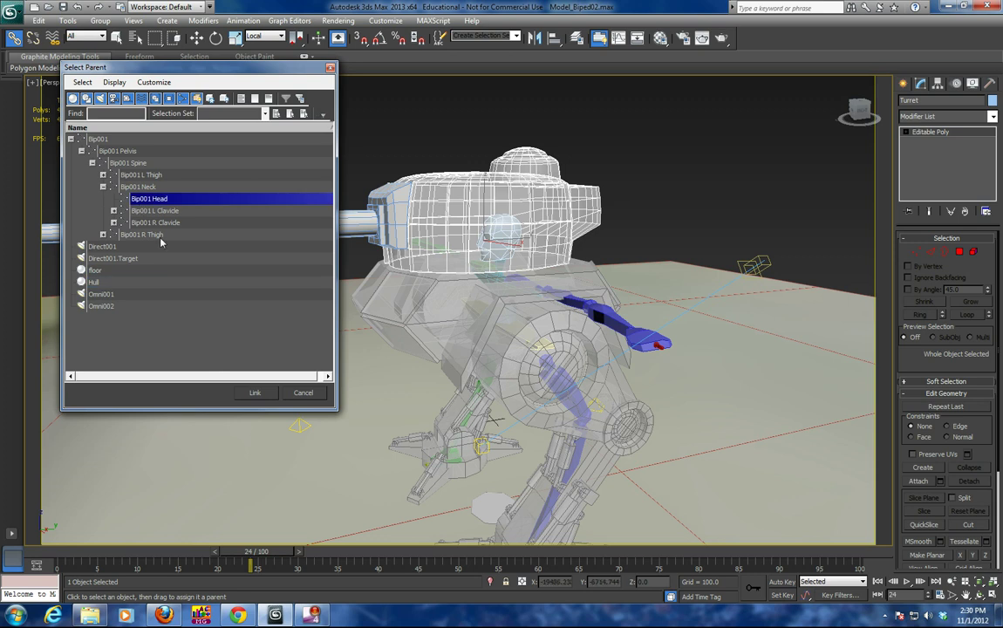
pyautogui.click(254, 393)
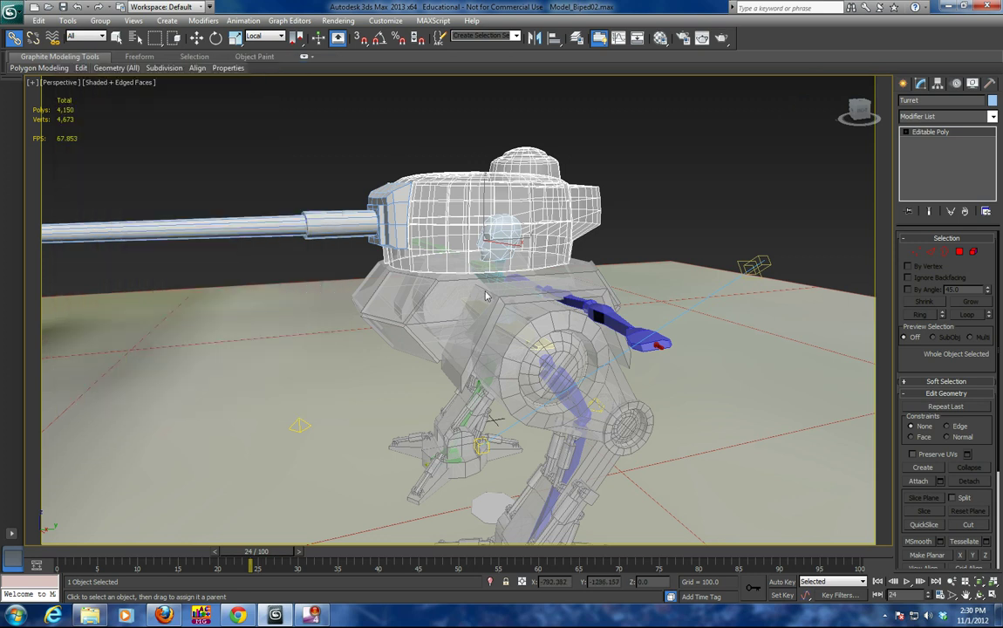
# Step: Try rotating the turret assembly to test its link to the biped's head, and undo the rotation
pyautogui.click(116, 38)
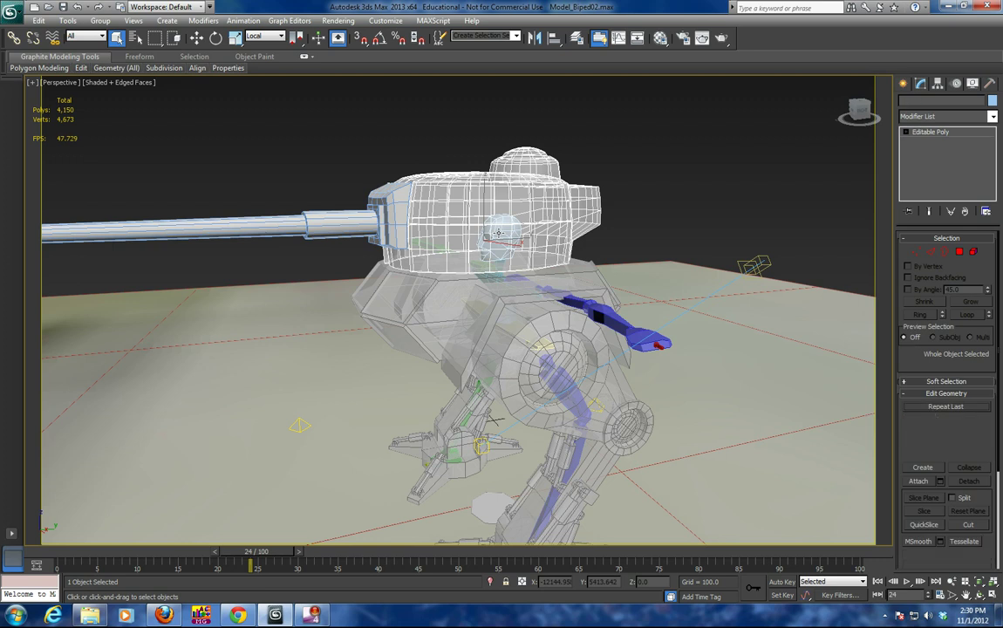
pyautogui.doubleClick(504, 230)
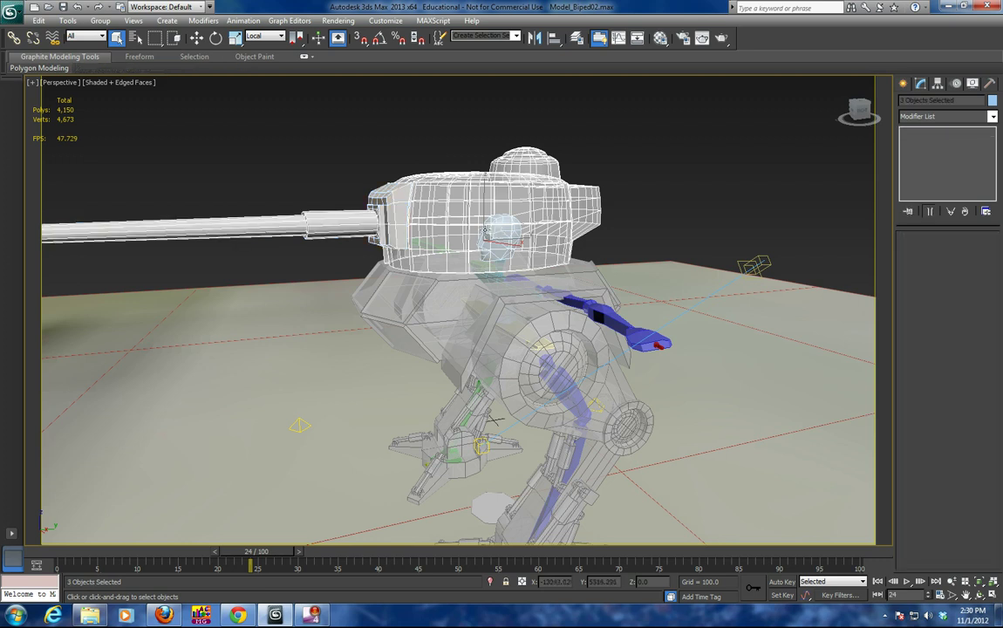
pyautogui.click(215, 37)
pyautogui.moveTo(439, 185); pyautogui.dragTo(540, 281)
pyautogui.hotkey('ctrl', 'z')
pyautogui.click(491, 228)
pyautogui.rightClick(501, 240)
pyautogui.click(505, 228)
pyautogui.rightClick(540, 281)
# Step: Select the mech's Hull and turn on envelope editing in its Skin modifier
pyautogui.scroll(-4, 543, 282)
pyautogui.moveTo(542, 281); pyautogui.dragTo(561, 200, button='middle')
pyautogui.scroll(3, 539, 196)
pyautogui.click(562, 200)
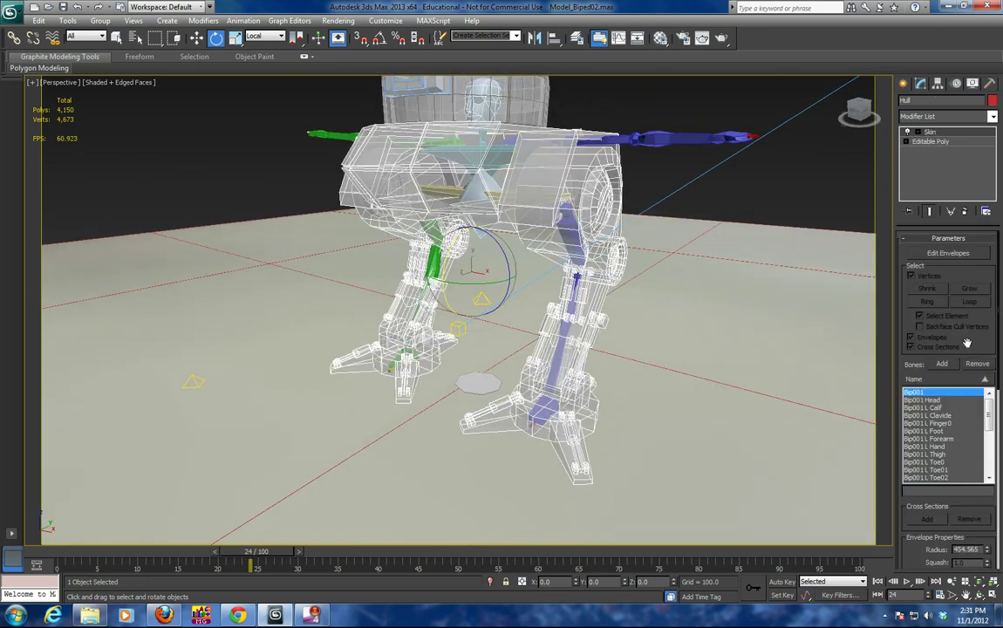
pyautogui.click(944, 254)
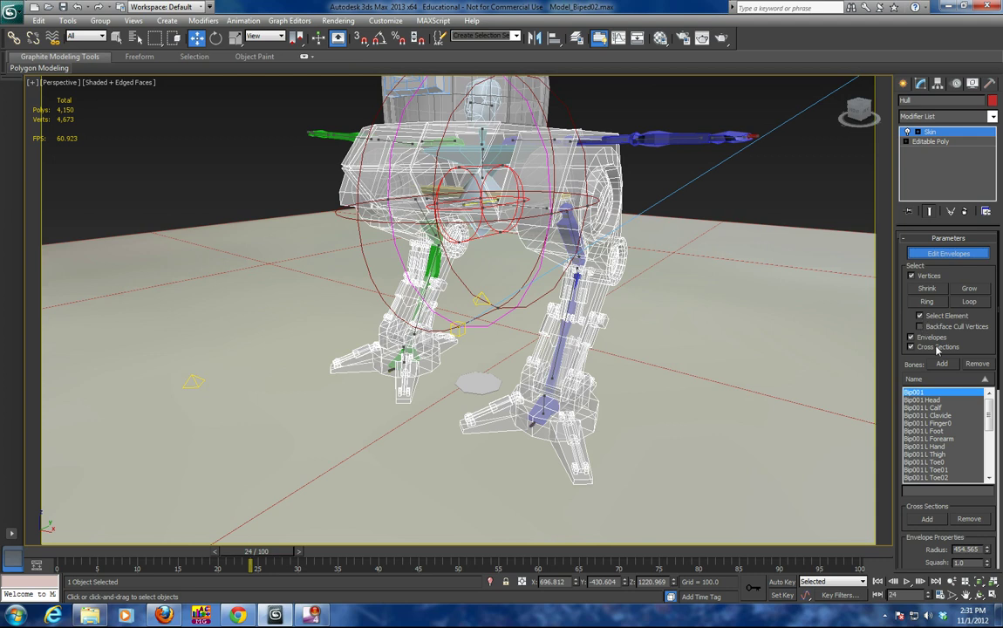
pyautogui.click(920, 316)
# Step: Assign the left lower-leg vertices, without the foot, to Bip001 L Calf with an absolute effect of 1.0, and turn off the Hull's see-through display
pyautogui.click(940, 409)
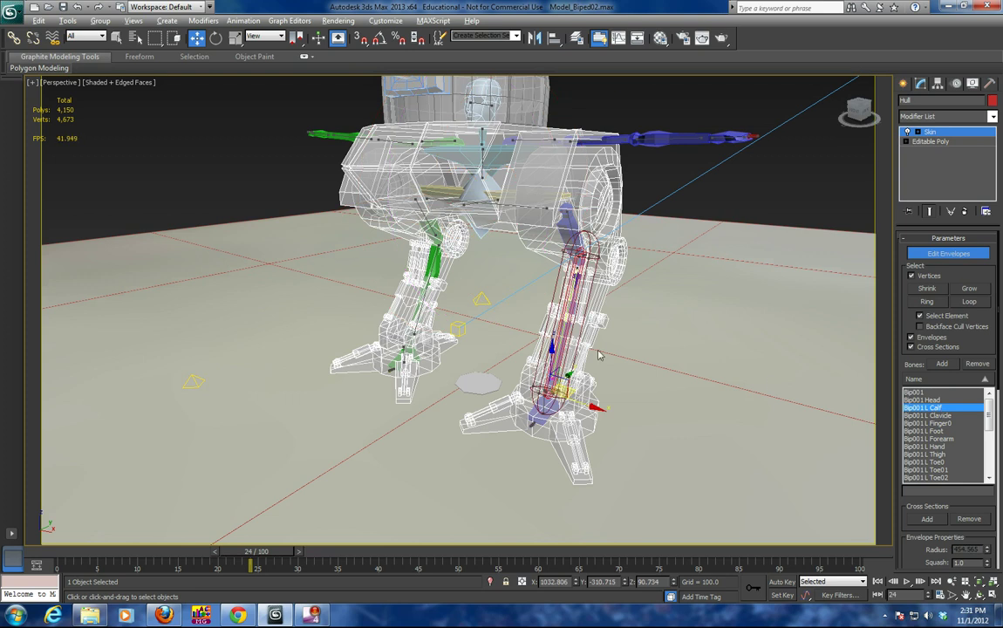
pyautogui.keyDown('alt'); pyautogui.moveTo(599, 355); pyautogui.dragTo(647, 346, button='middle'); pyautogui.keyUp('alt')
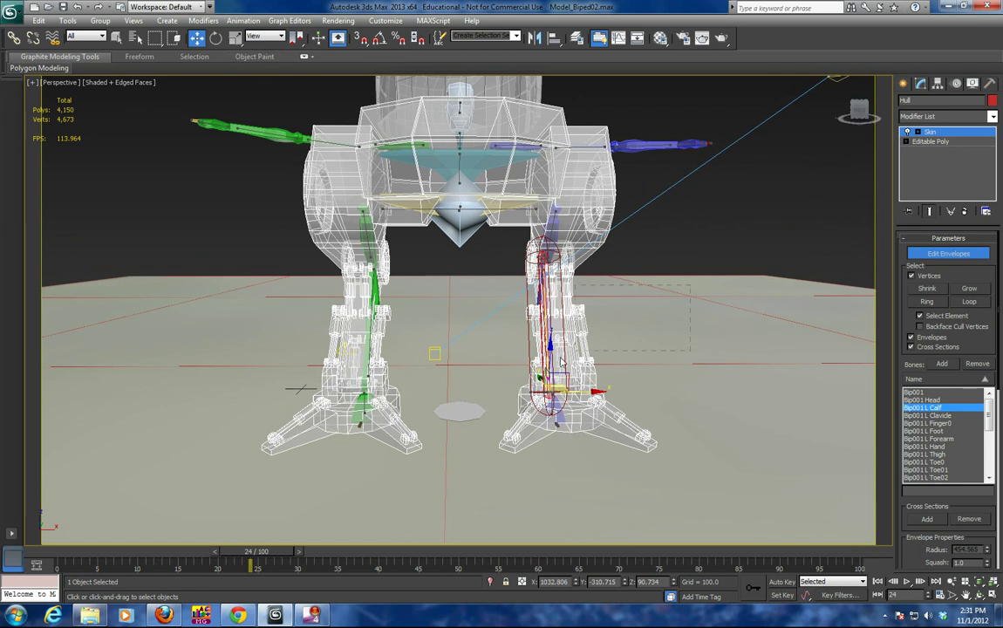
pyautogui.moveTo(500, 382); pyautogui.dragTo(503, 383)
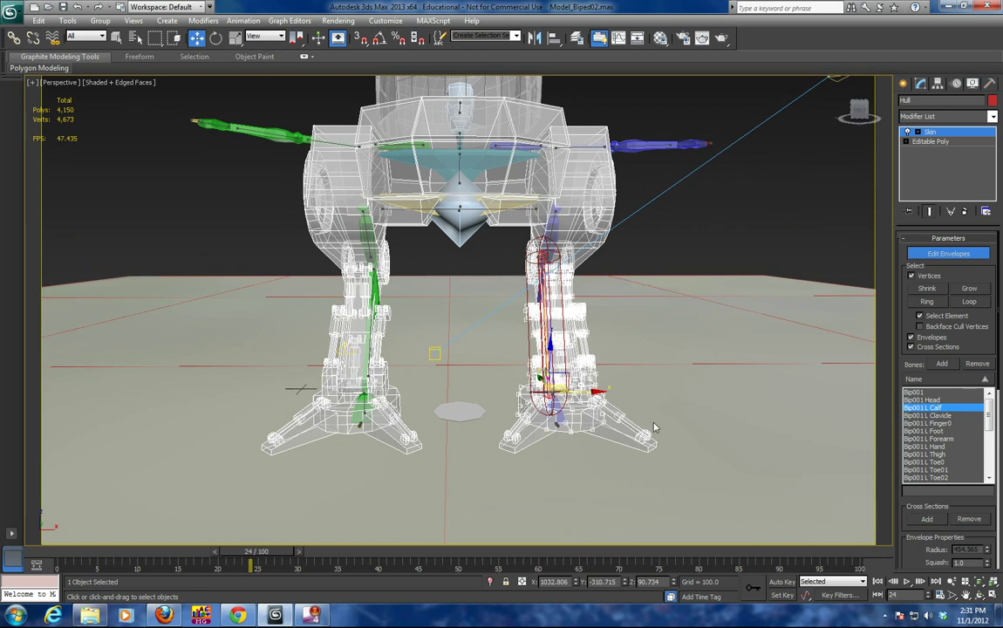
pyautogui.moveTo(672, 421); pyautogui.dragTo(509, 459)
pyautogui.hotkey('alt', 'x')
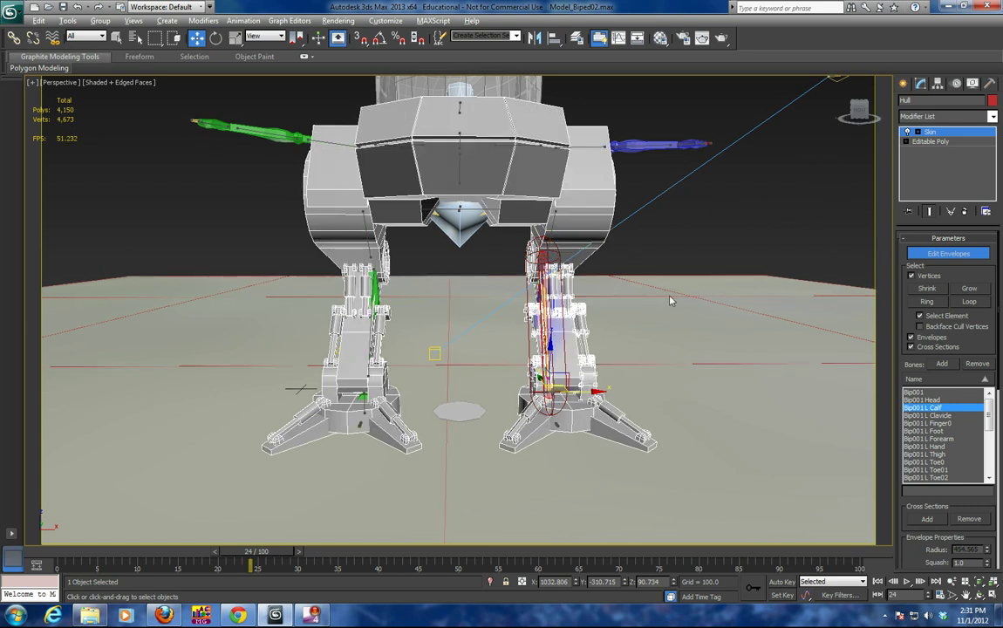
pyautogui.keyDown('alt'); pyautogui.moveTo(670, 301); pyautogui.dragTo(772, 357, button='middle'); pyautogui.keyUp('alt')
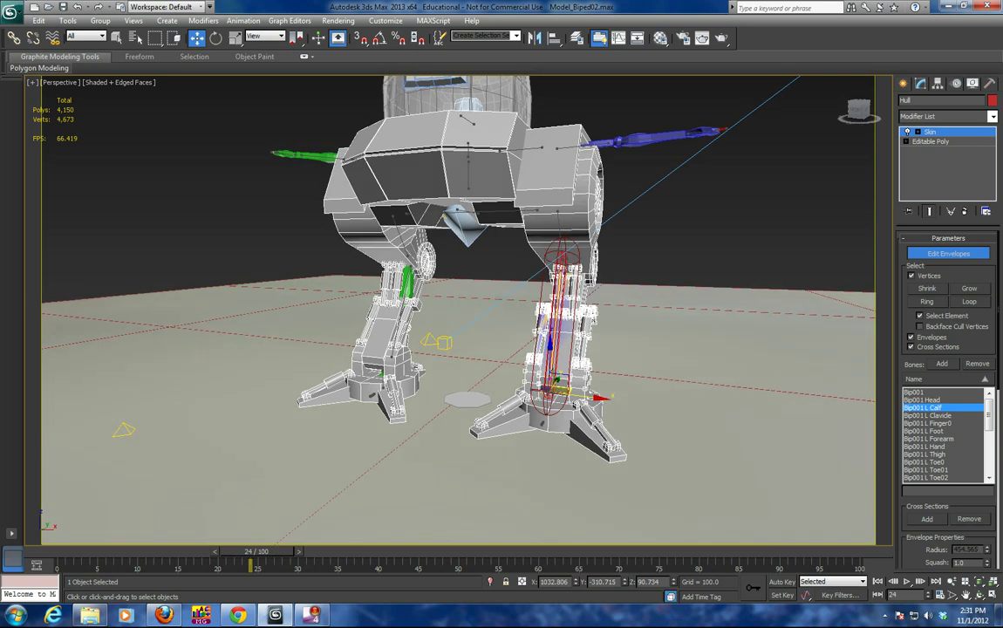
pyautogui.scroll(-5, 969, 506)
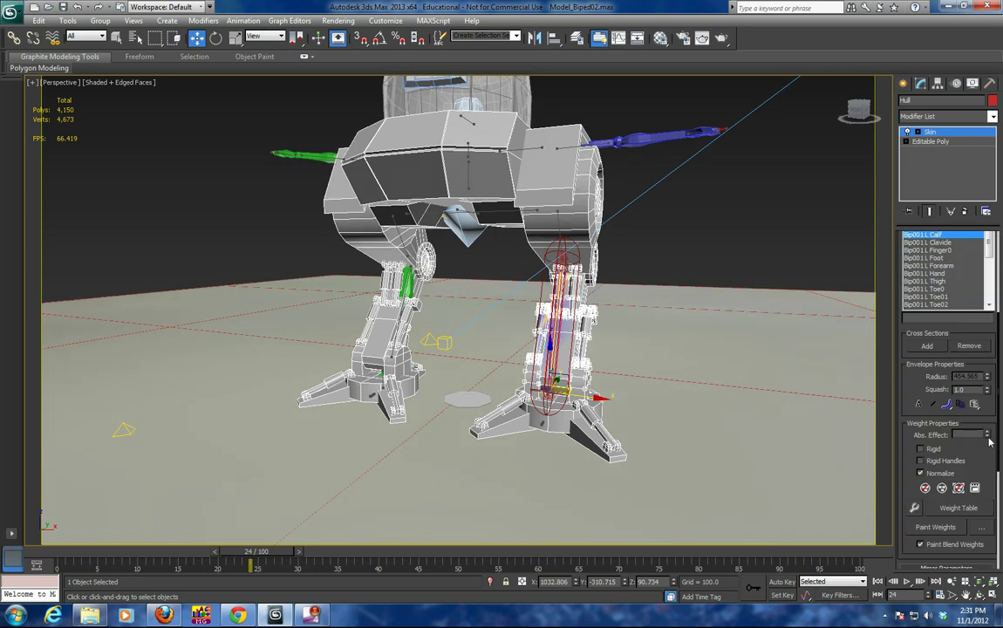
pyautogui.moveTo(988, 436); pyautogui.dragTo(973, 355)
pyautogui.keyDown('alt'); pyautogui.moveTo(835, 356); pyautogui.dragTo(684, 347, button='middle'); pyautogui.keyUp('alt')
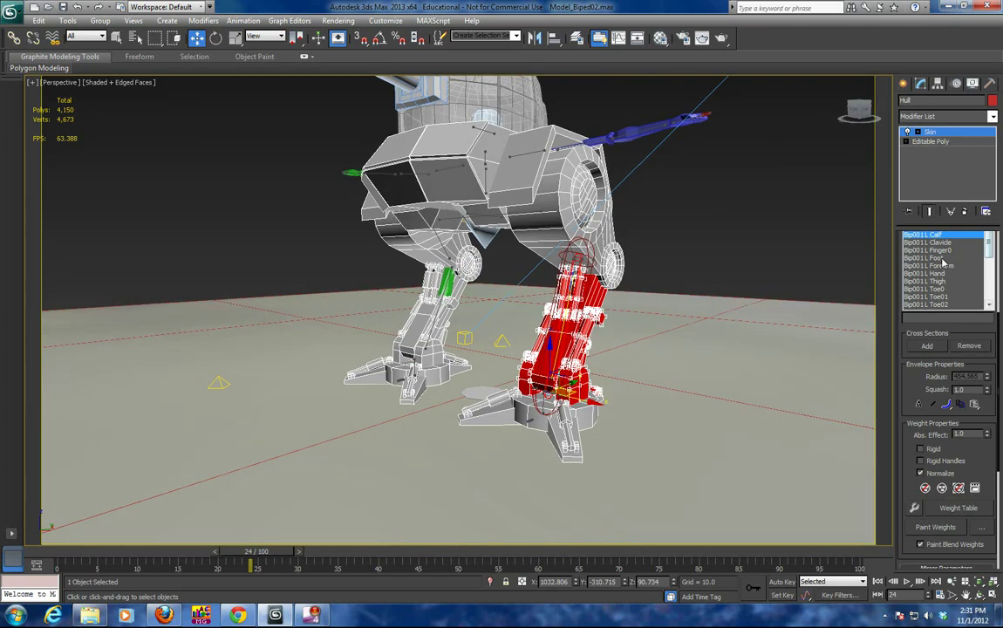
# Step: Assign the left foot's vertices to Bip001 L Foot with an absolute effect of 1.0
pyautogui.click(941, 259)
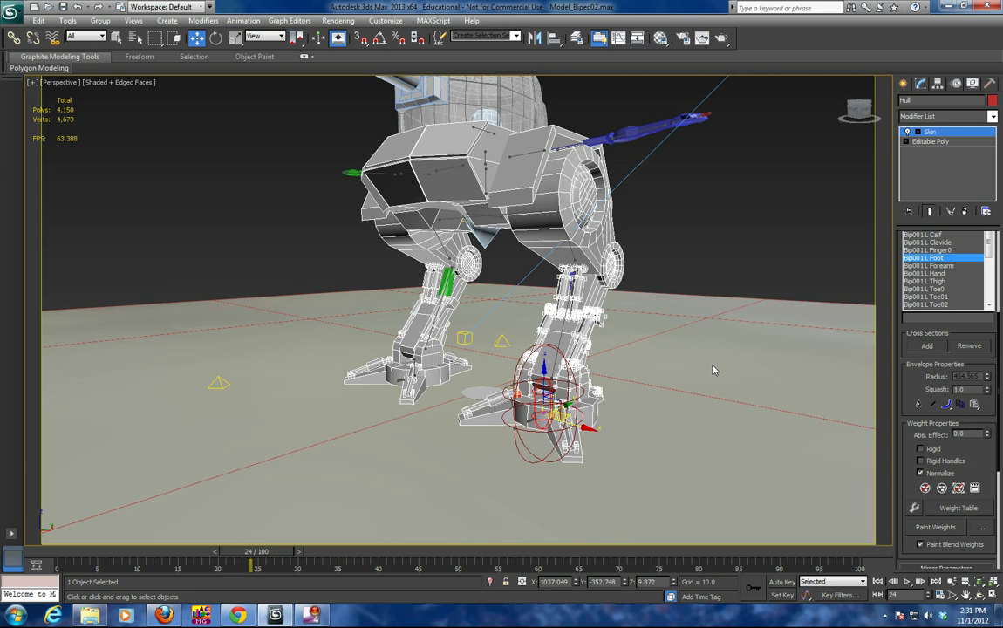
pyautogui.keyDown('alt'); pyautogui.moveTo(650, 450); pyautogui.dragTo(668, 428, button='middle'); pyautogui.keyUp('alt')
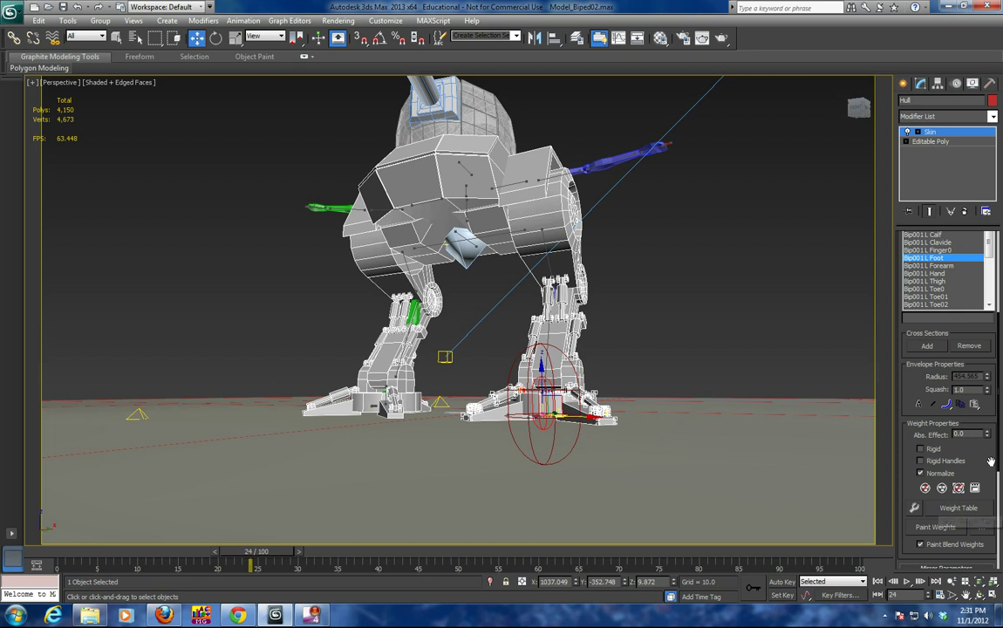
pyautogui.moveTo(986, 433); pyautogui.dragTo(985, 392)
# Step: Add the left foot's missed toe piston cylinder to the vertex selection and set its absolute effect for Bip001 L Foot to 1.0
pyautogui.keyDown('alt'); pyautogui.moveTo(771, 395); pyautogui.dragTo(680, 398, button='middle'); pyautogui.keyUp('alt')
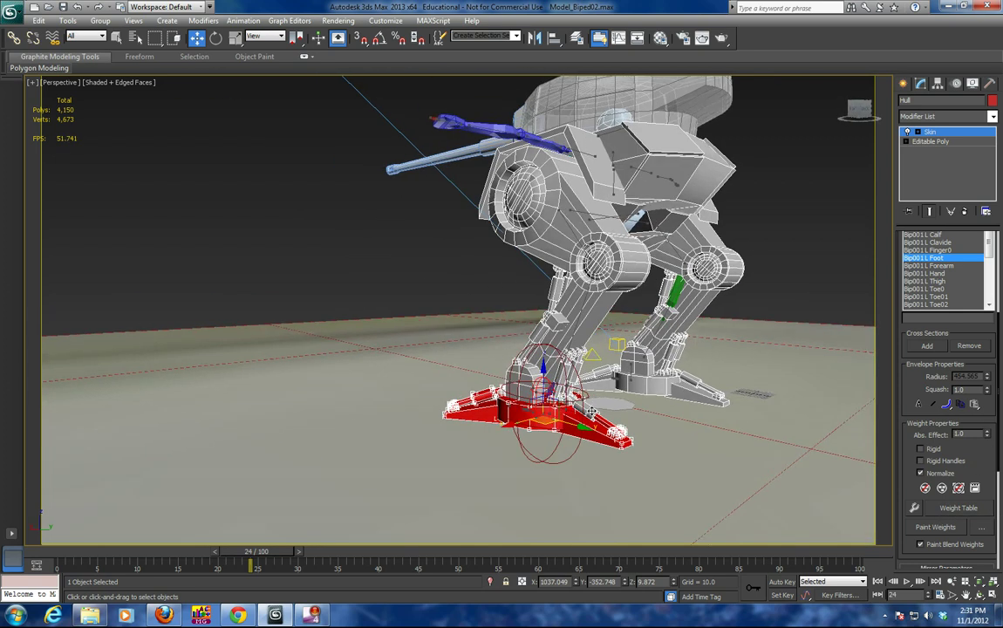
pyautogui.scroll(5, 608, 421)
pyautogui.moveTo(608, 421); pyautogui.dragTo(576, 333, button='middle')
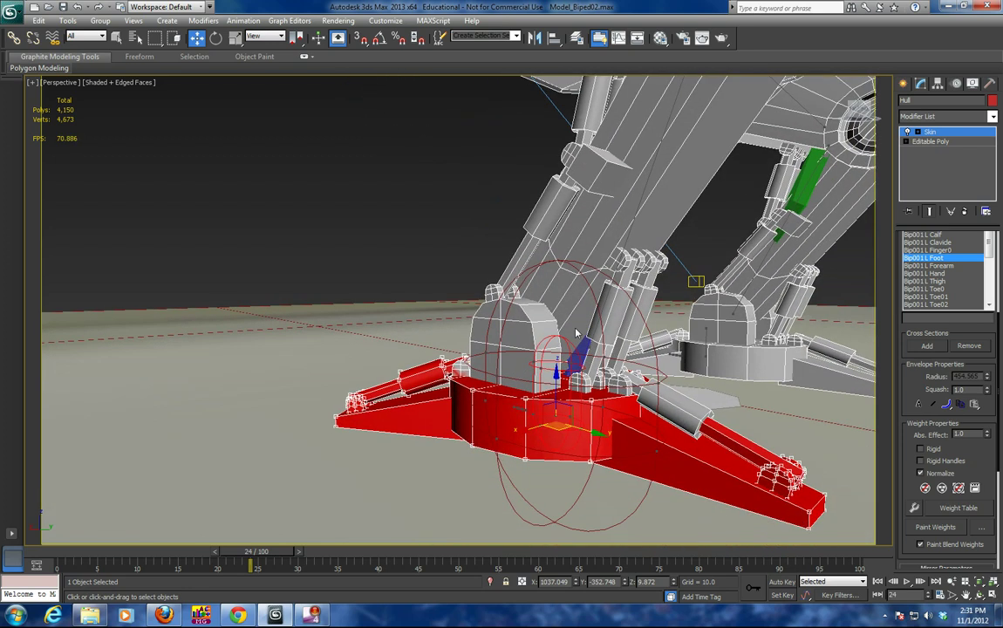
pyautogui.keyDown('ctrl'); pyautogui.moveTo(771, 414); pyautogui.dragTo(668, 451); pyautogui.keyUp('ctrl')
pyautogui.moveTo(987, 436); pyautogui.dragTo(988, 410)
# Step: Assign the left upper-leg vertices, from hip to knee joint, to Bip001 L Thigh with an absolute effect of 1.0
pyautogui.keyDown('alt'); pyautogui.moveTo(721, 405); pyautogui.dragTo(623, 358, button='middle'); pyautogui.keyUp('alt')
pyautogui.scroll(-3, 700, 351)
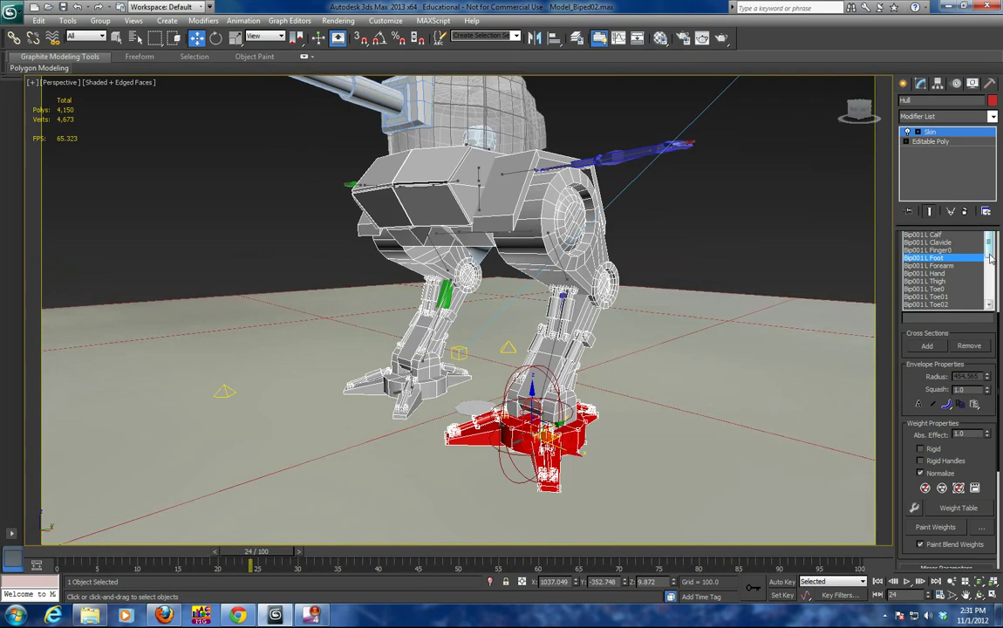
pyautogui.click(933, 281)
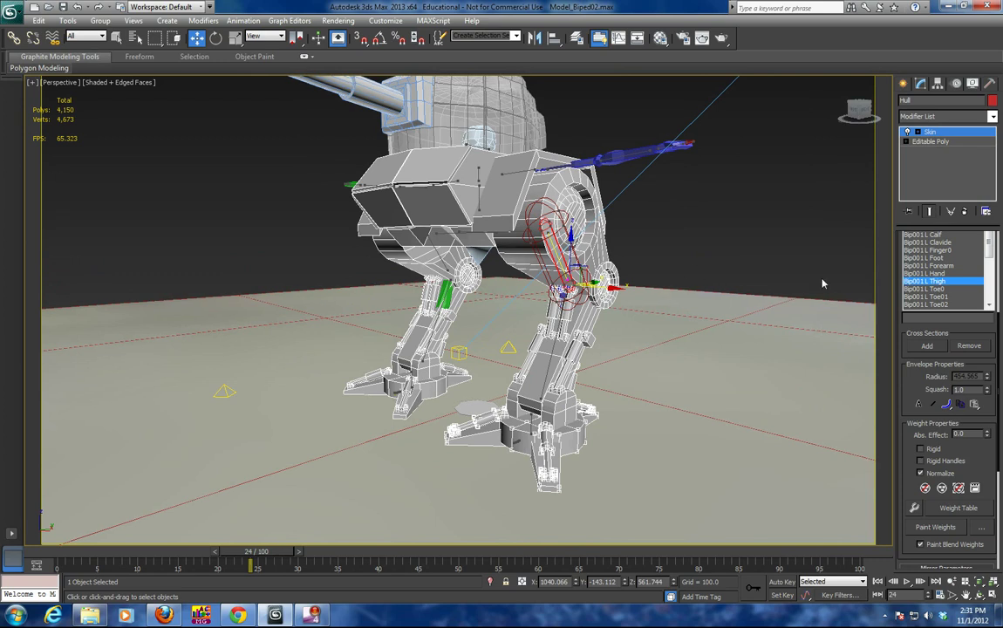
pyautogui.keyDown('alt'); pyautogui.moveTo(596, 246); pyautogui.dragTo(620, 272, button='middle'); pyautogui.keyUp('alt')
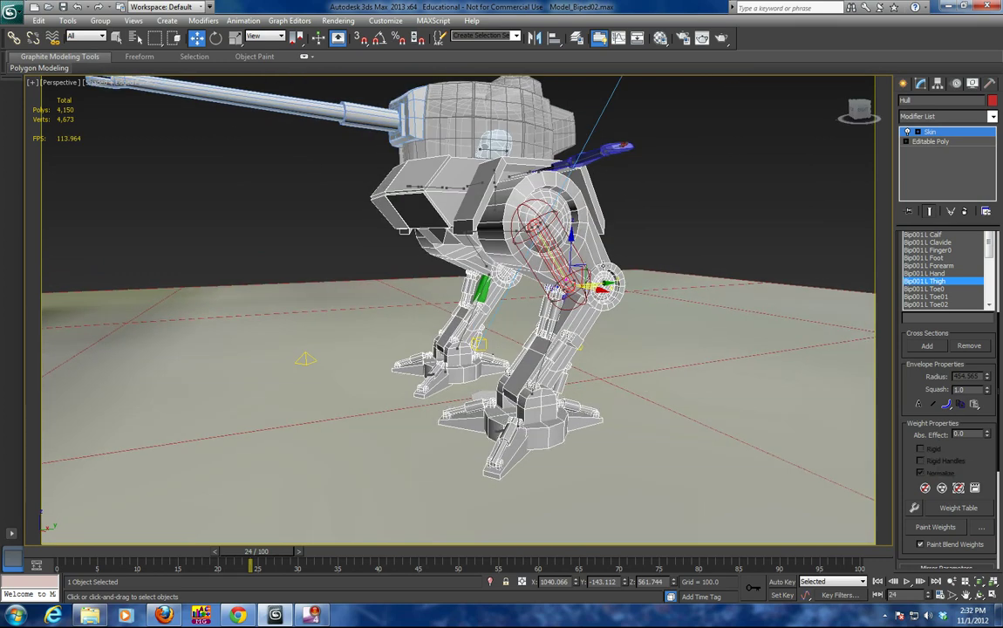
pyautogui.click(604, 266)
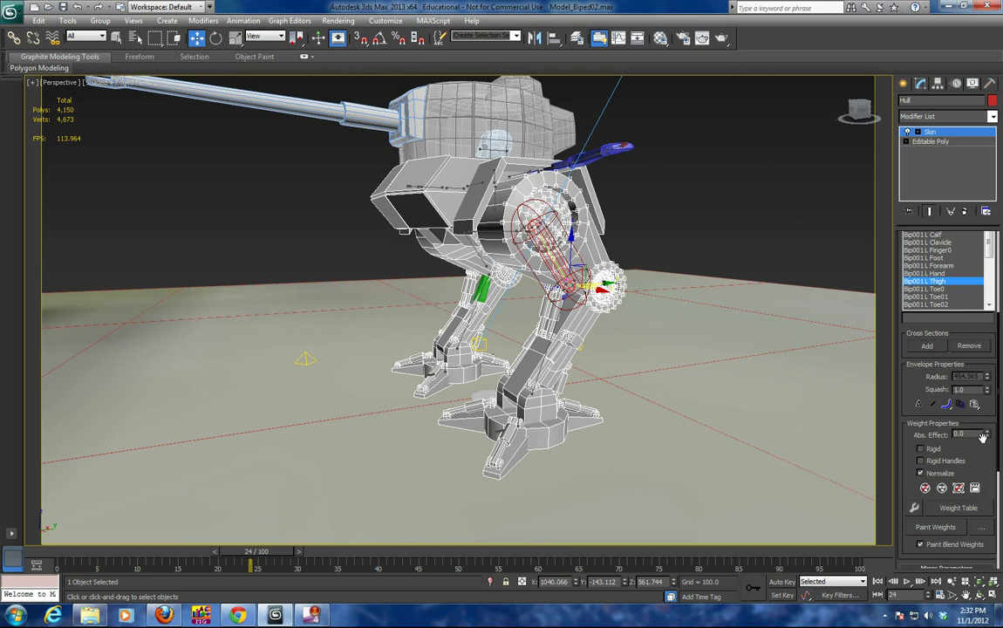
pyautogui.moveTo(987, 436); pyautogui.dragTo(983, 382)
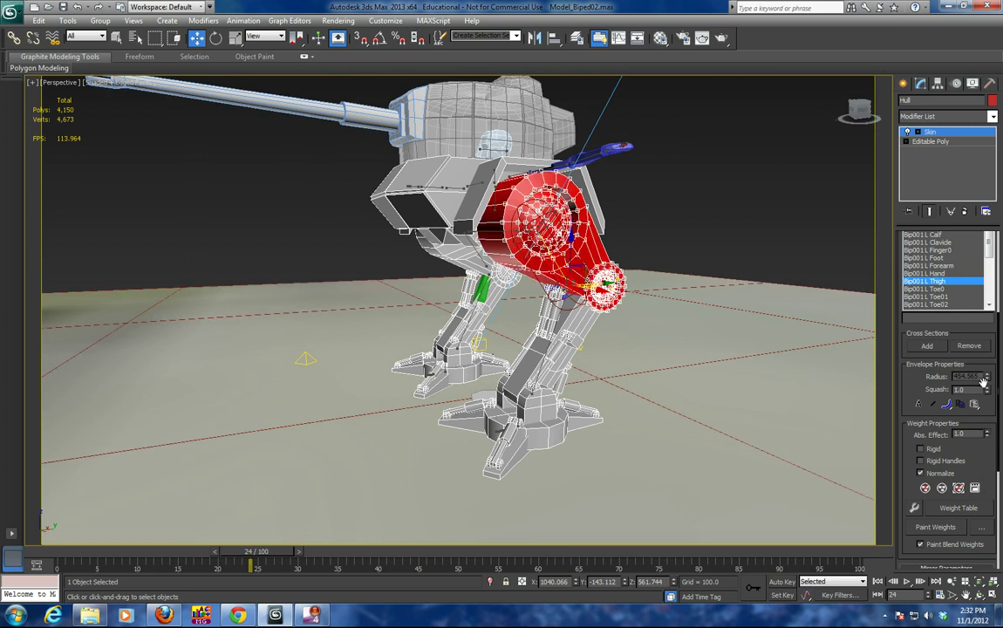
# Step: Leave envelope editing, make the Hull see-through and restrict object selection to bones
pyautogui.click(928, 134)
pyautogui.keyDown('alt'); pyautogui.moveTo(563, 310); pyautogui.dragTo(484, 261, button='middle'); pyautogui.keyUp('alt')
pyautogui.click(77, 37)
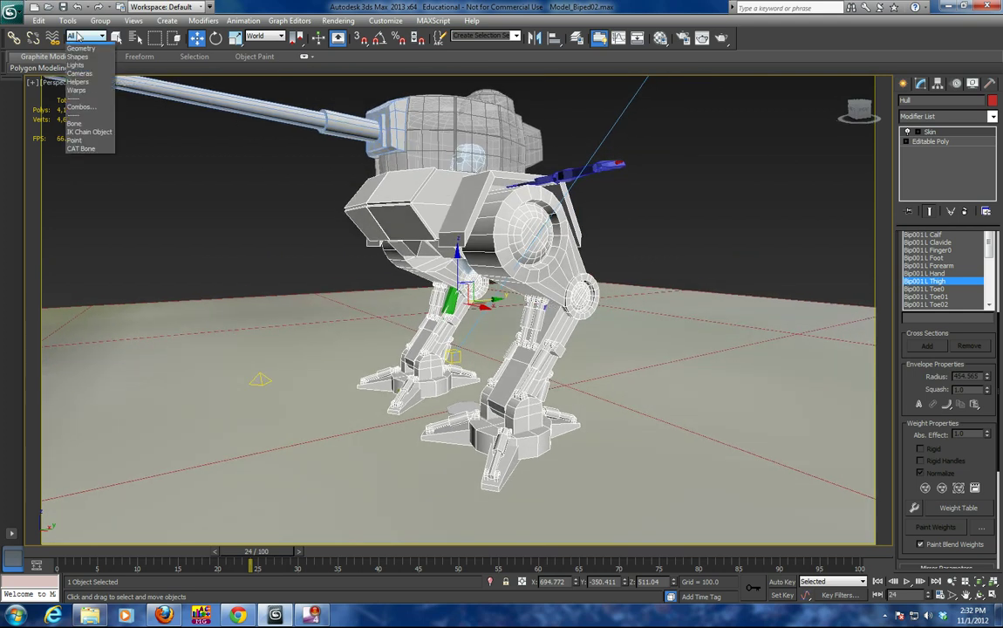
pyautogui.click(75, 123)
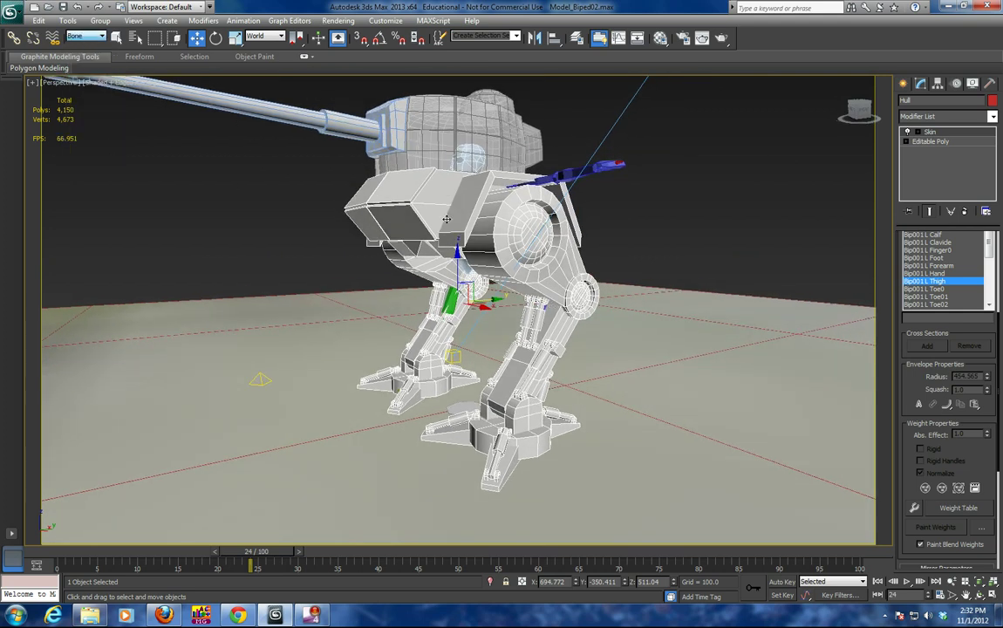
pyautogui.click(549, 263)
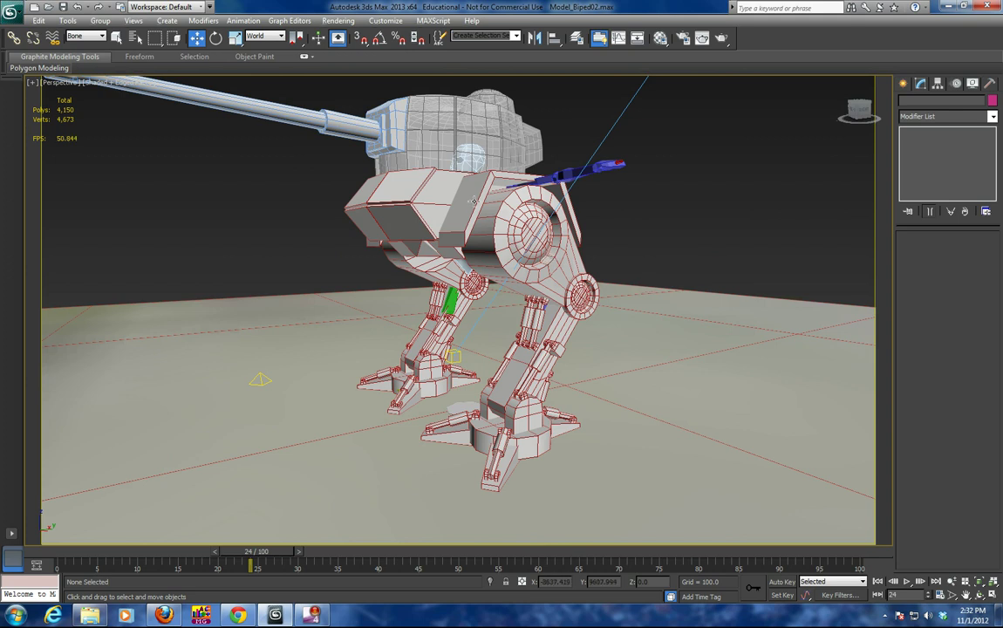
pyautogui.click(87, 36)
pyautogui.click(75, 47)
pyautogui.click(439, 179)
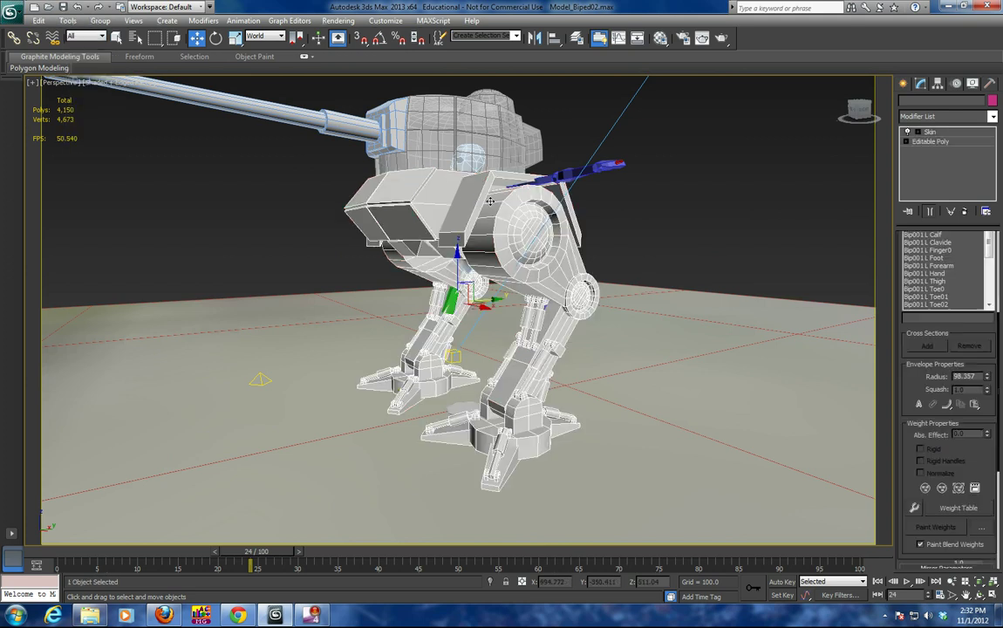
pyautogui.click(88, 36)
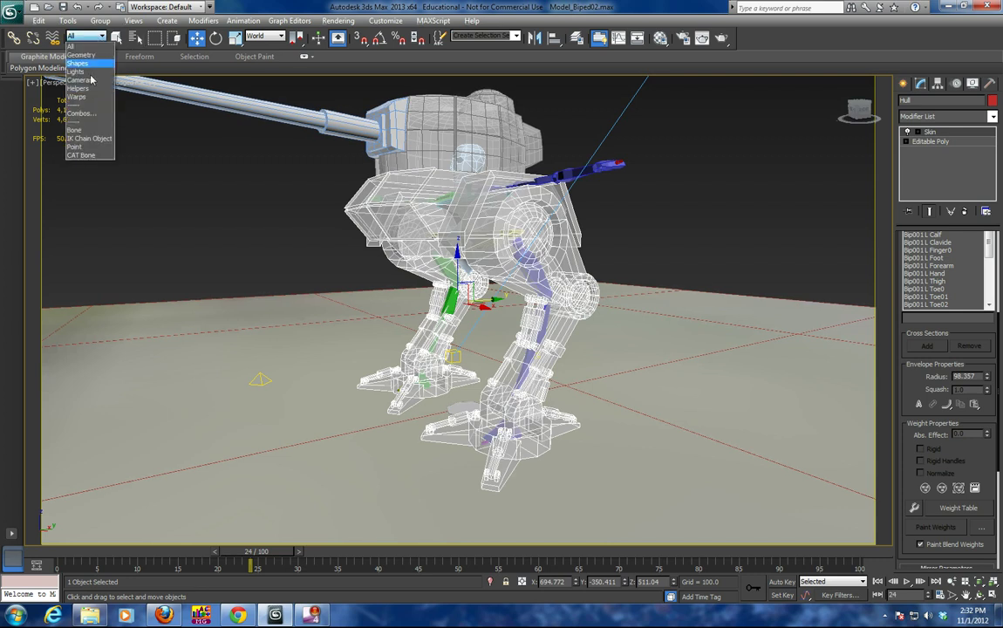
pyautogui.click(78, 120)
# Step: Select the left thigh bone and test-rotate it to check how the weighted leg follows, leaving nothing selected
pyautogui.click(553, 250)
pyautogui.click(526, 260)
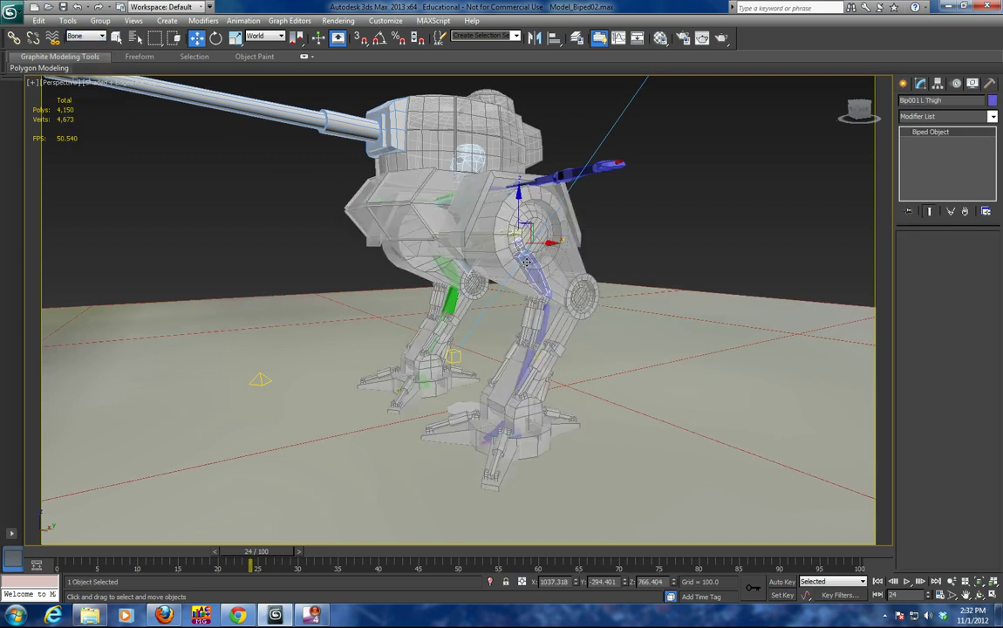
pyautogui.click(217, 40)
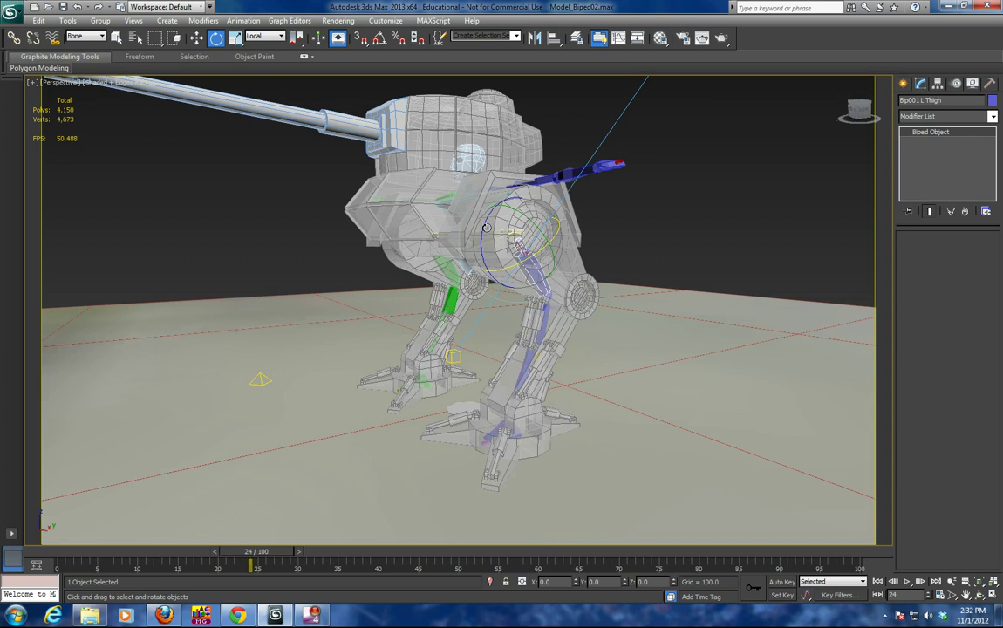
pyautogui.moveTo(484, 227); pyautogui.dragTo(438, 230)
pyautogui.keyDown('alt'); pyautogui.moveTo(514, 338); pyautogui.dragTo(590, 395, button='middle'); pyautogui.keyUp('alt')
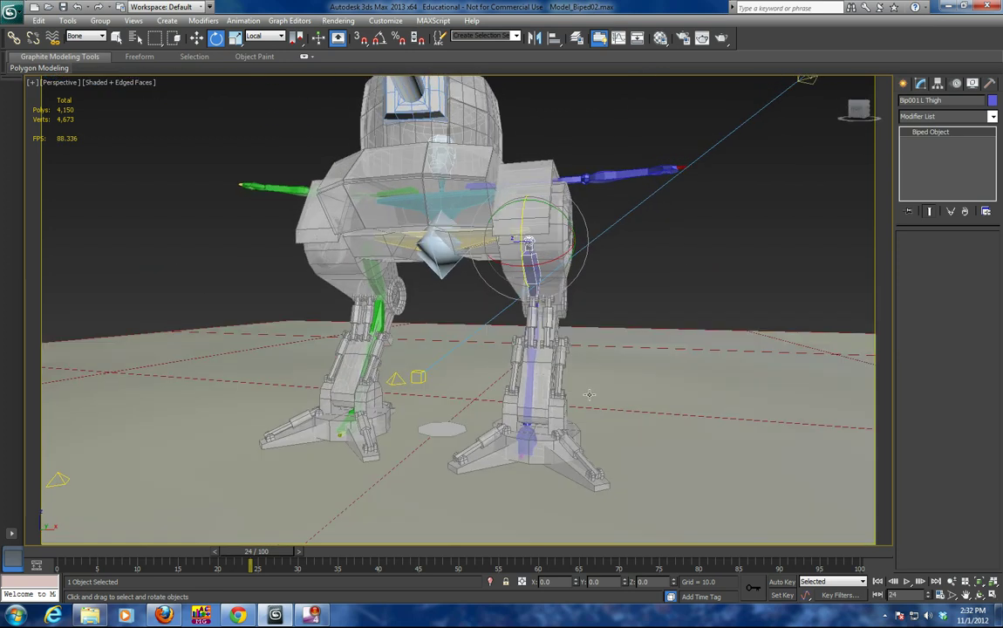
pyautogui.click(529, 399)
pyautogui.click(549, 370)
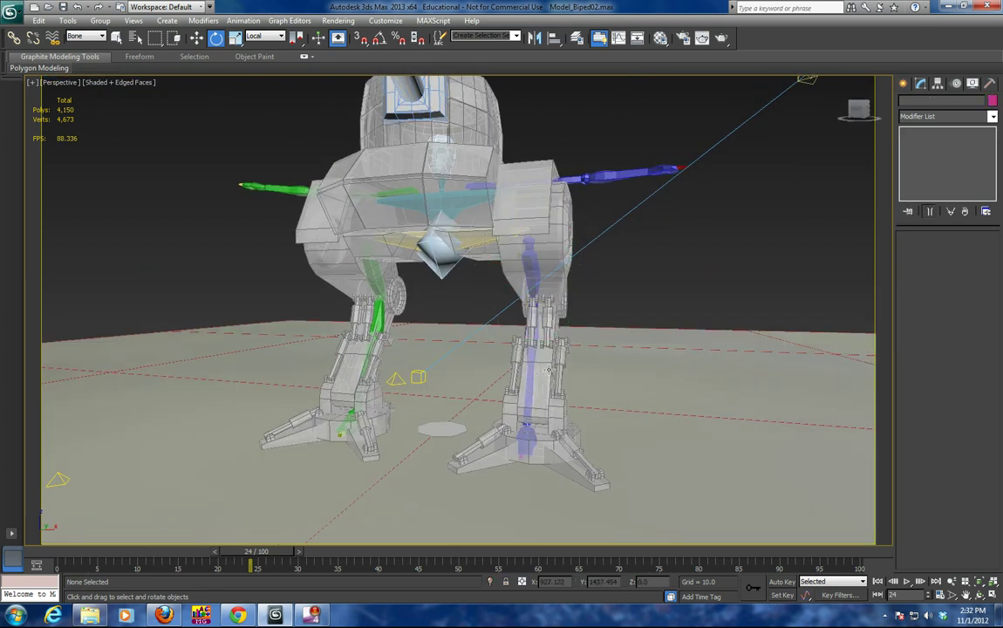
pyautogui.rightClick(549, 243)
# Step: Allow all object types to be selected again, select the Hull and edit the envelope of Bip001 L Foot
pyautogui.click(80, 36)
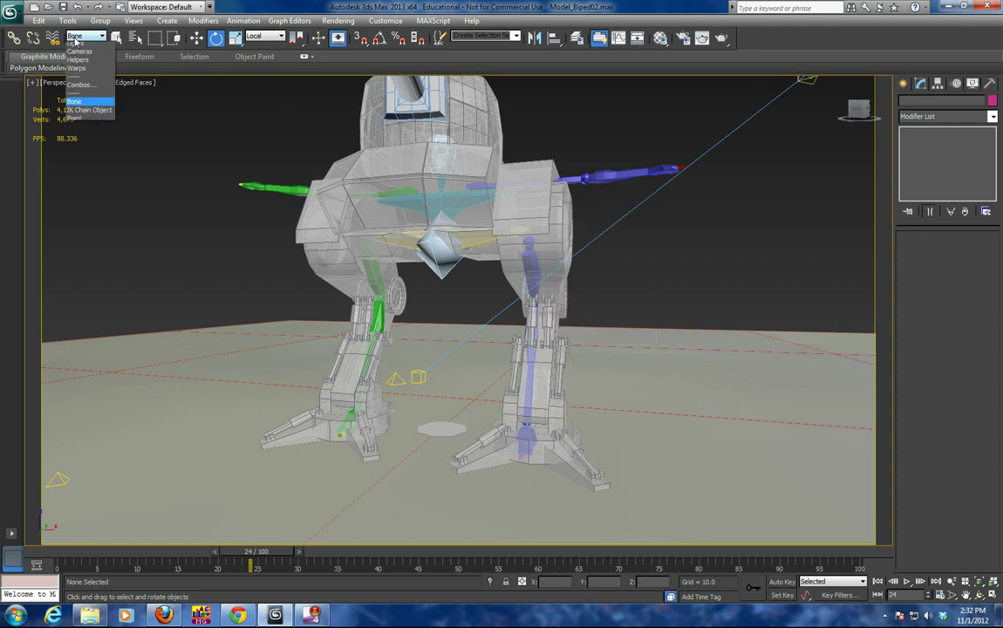
pyautogui.click(80, 46)
pyautogui.click(550, 287)
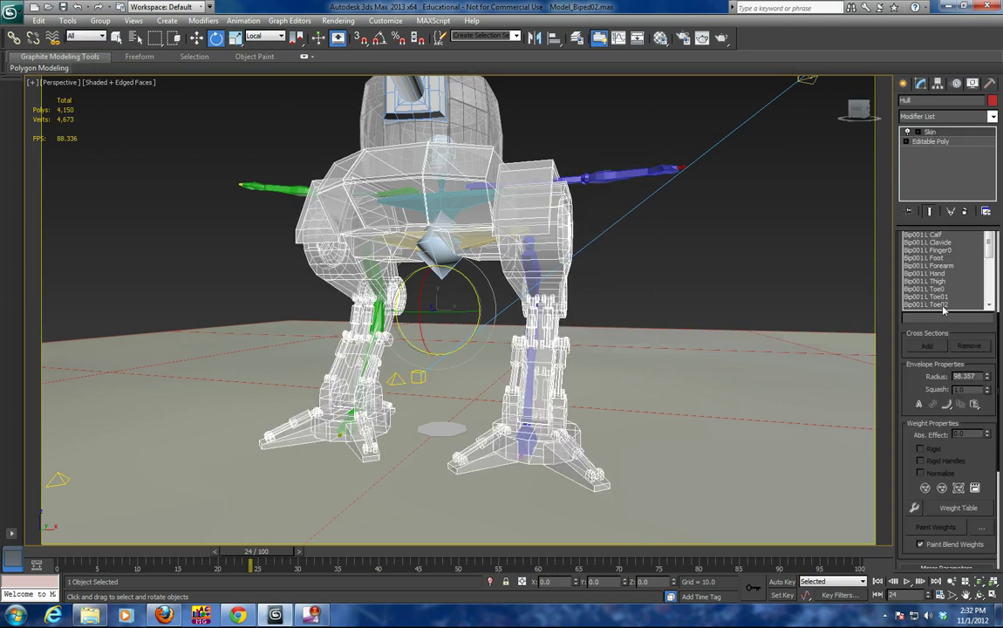
pyautogui.click(946, 260)
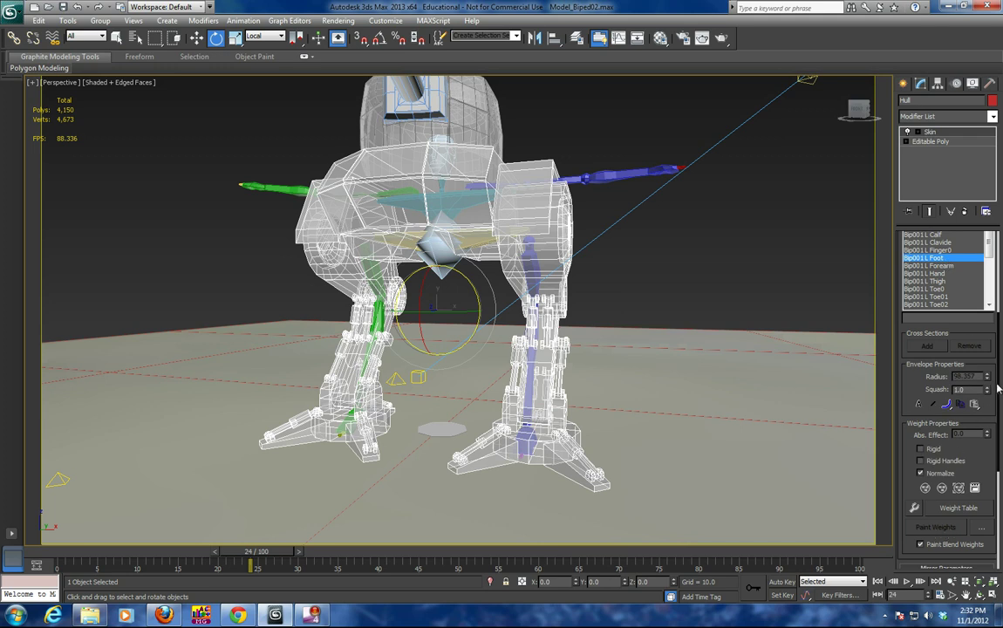
pyautogui.scroll(5, 997, 388)
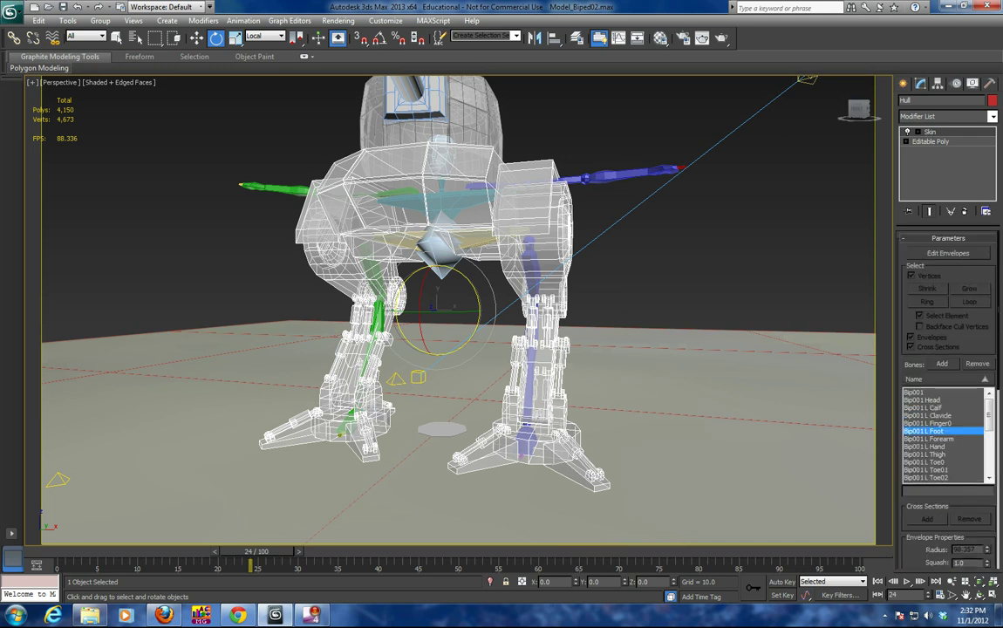
pyautogui.click(947, 252)
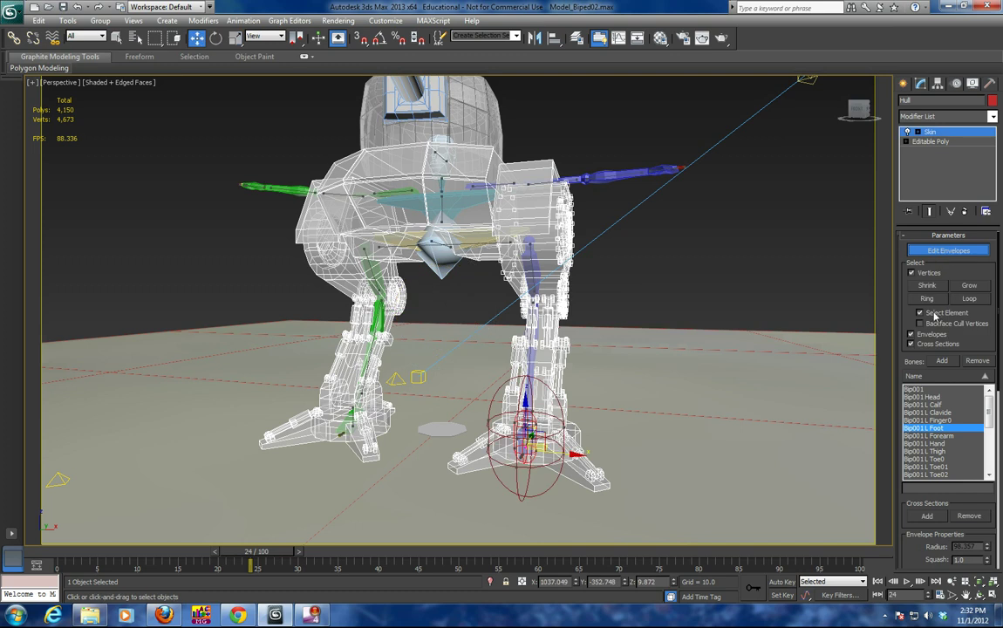
# Step: Select the left foot's vertices, remove the hip and thigh vertices from the selection, and turn off the Hull's see-through display
pyautogui.keyDown('alt'); pyautogui.moveTo(650, 465); pyautogui.dragTo(675, 472, button='middle'); pyautogui.keyUp('alt')
pyautogui.moveTo(639, 456); pyautogui.dragTo(443, 489)
pyautogui.keyDown('alt'); pyautogui.moveTo(626, 460); pyautogui.dragTo(606, 476, button='middle'); pyautogui.keyUp('alt')
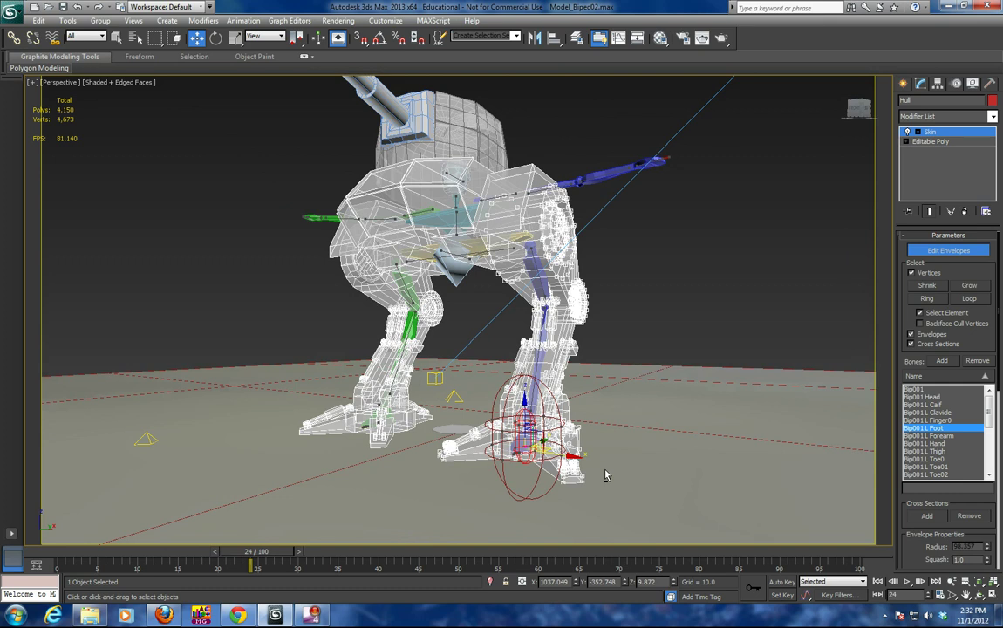
pyautogui.keyDown('alt'); pyautogui.moveTo(701, 168); pyautogui.dragTo(442, 319); pyautogui.keyUp('alt')
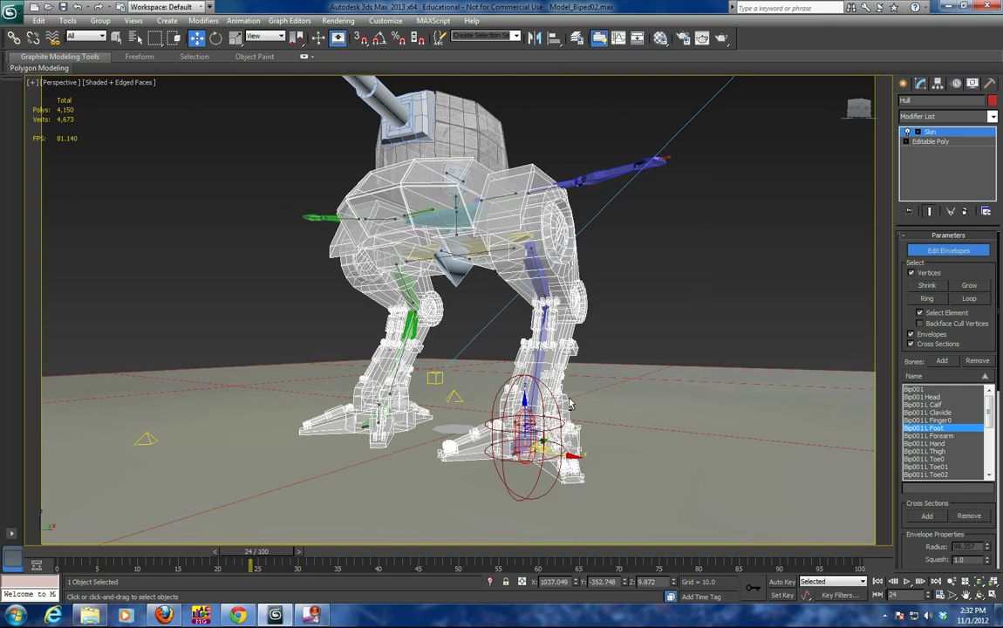
pyautogui.scroll(-3, 989, 541)
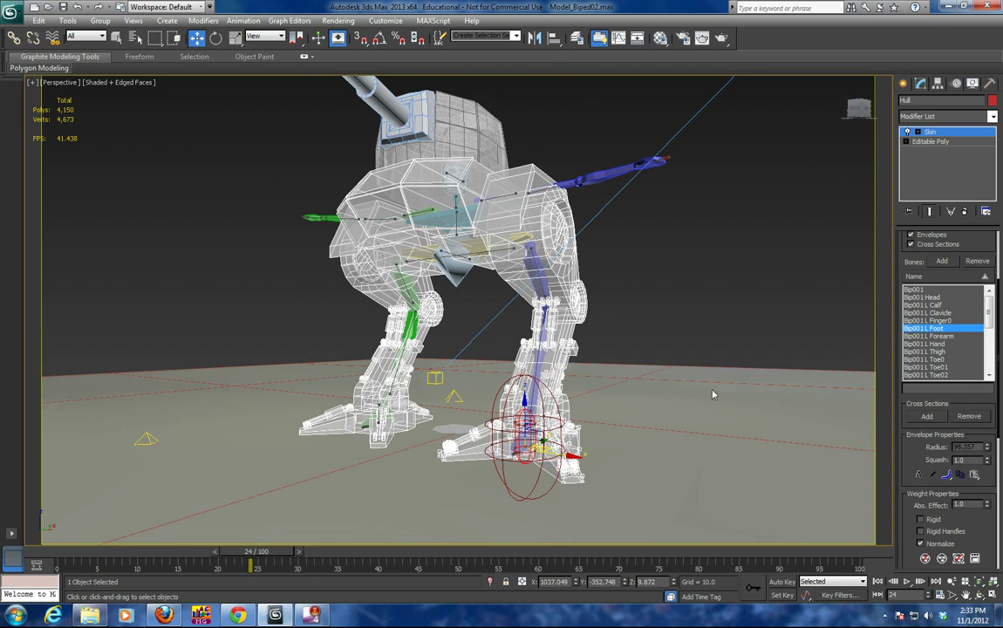
pyautogui.moveTo(582, 355)
pyautogui.keyDown('alt'); pyautogui.mouseDown(button='middle')
pyautogui.moveTo(620, 414)
pyautogui.moveTo(522, 396)
pyautogui.moveTo(558, 419)
pyautogui.mouseUp(button='middle'); pyautogui.keyUp('alt')
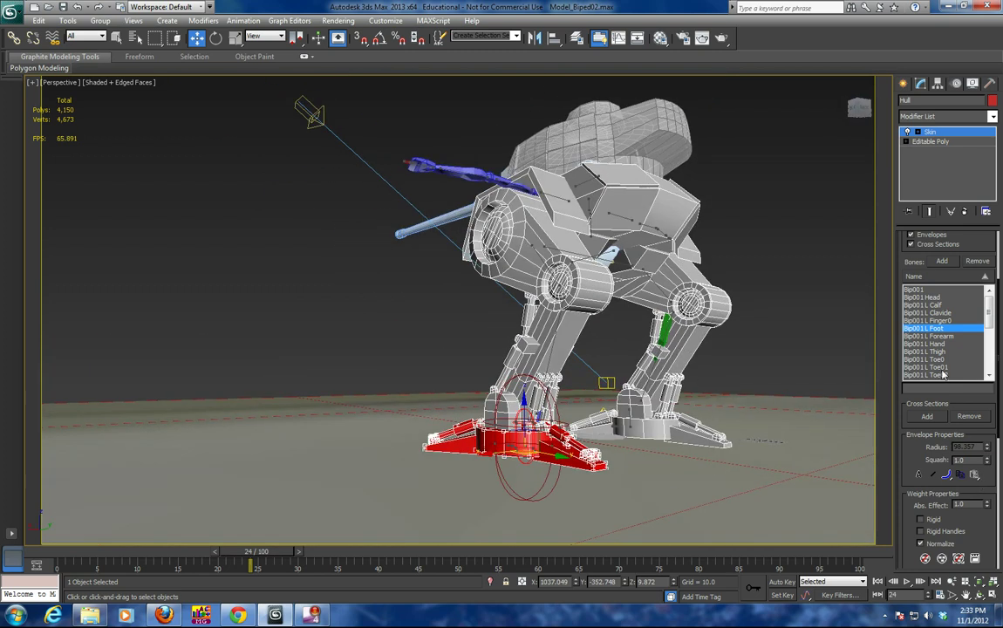
# Step: Leave envelope editing, restrict object selection to bones and select the left calf bone
pyautogui.click(934, 134)
pyautogui.keyDown('alt'); pyautogui.moveTo(593, 395); pyautogui.dragTo(678, 360, button='middle'); pyautogui.keyUp('alt')
pyautogui.click(538, 236)
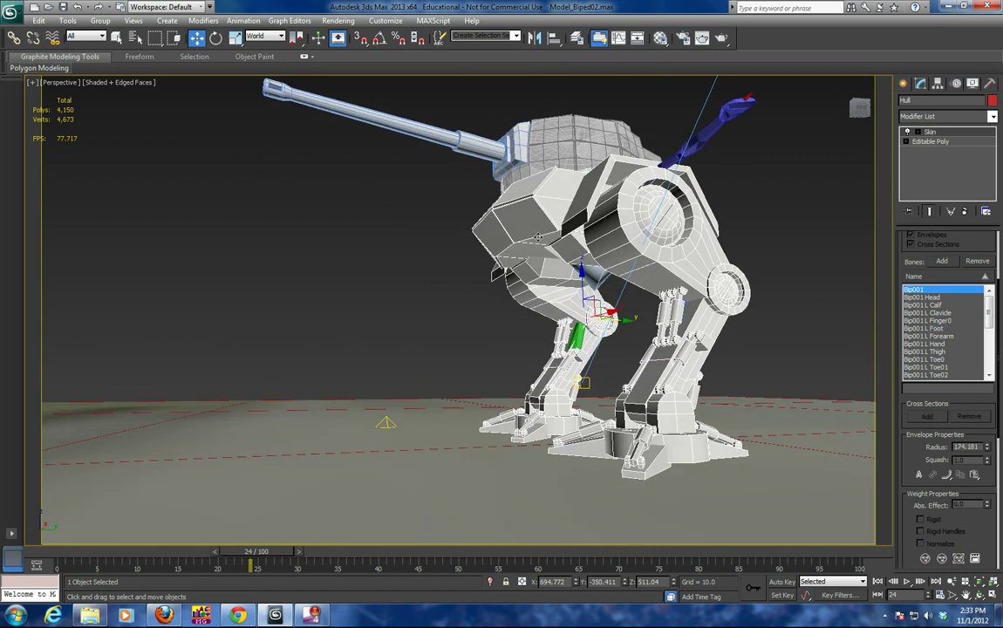
pyautogui.click(87, 36)
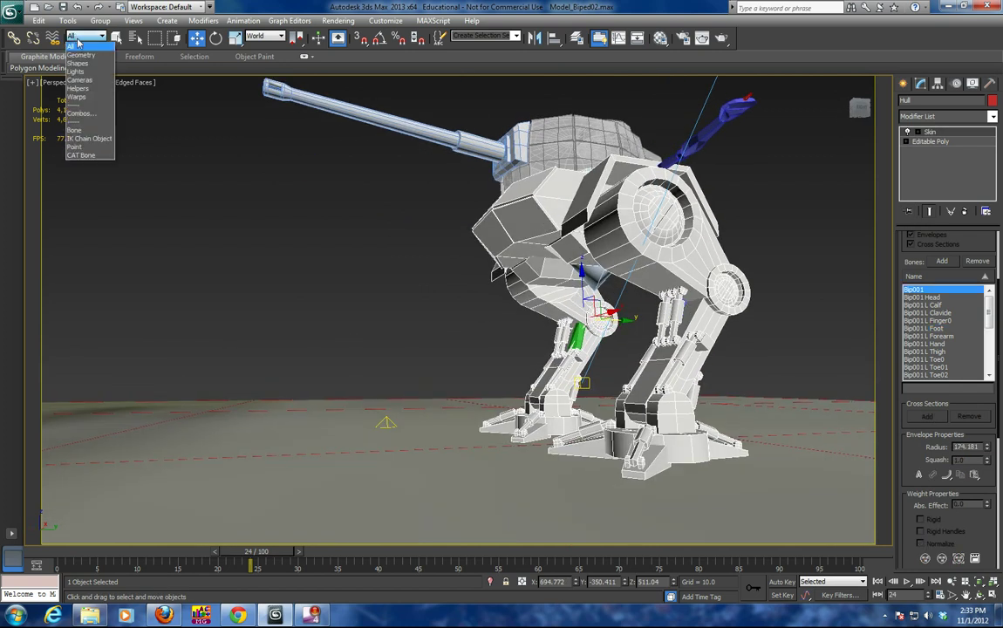
pyautogui.click(83, 128)
pyautogui.click(665, 367)
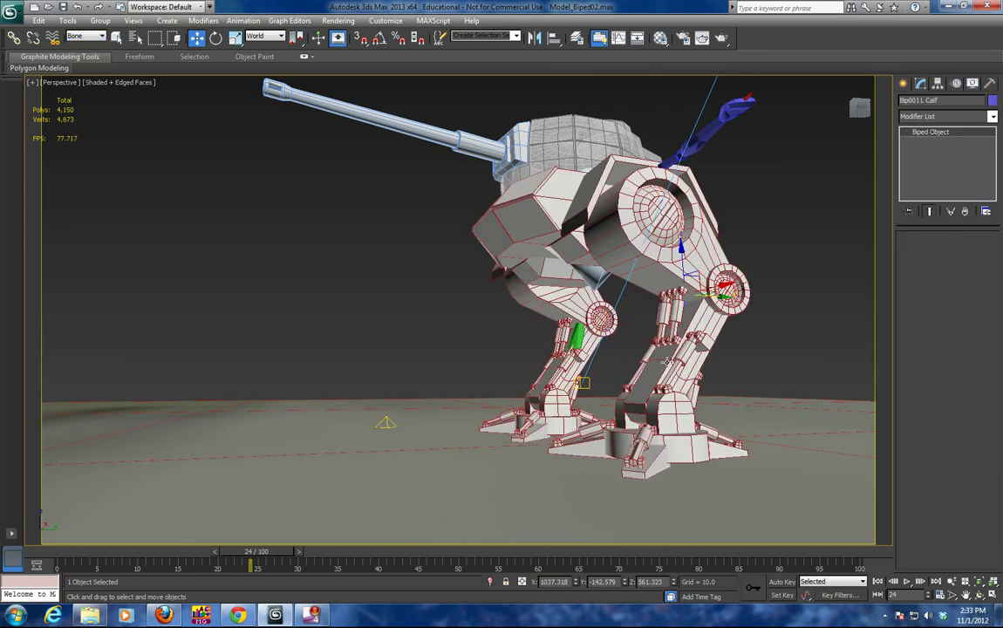
# Step: Test-rotate the left calf bone to check how the lower leg and foot follow, and undo the rotation
pyautogui.click(216, 38)
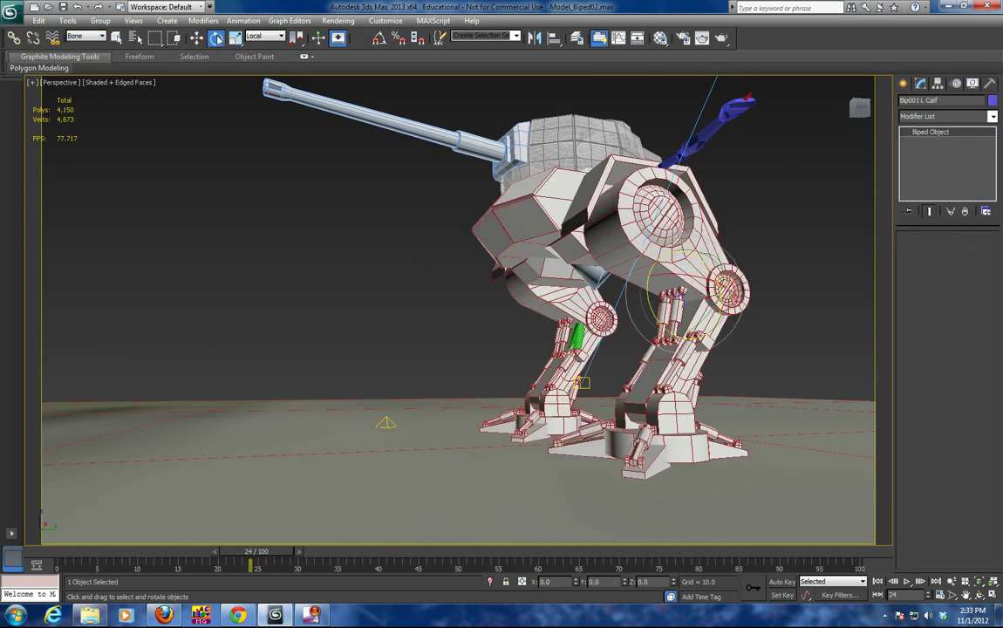
pyautogui.moveTo(649, 297); pyautogui.dragTo(549, 304)
pyautogui.keyDown('alt'); pyautogui.moveTo(527, 271); pyautogui.dragTo(606, 398, button='middle'); pyautogui.keyUp('alt')
pyautogui.scroll(4, 607, 398)
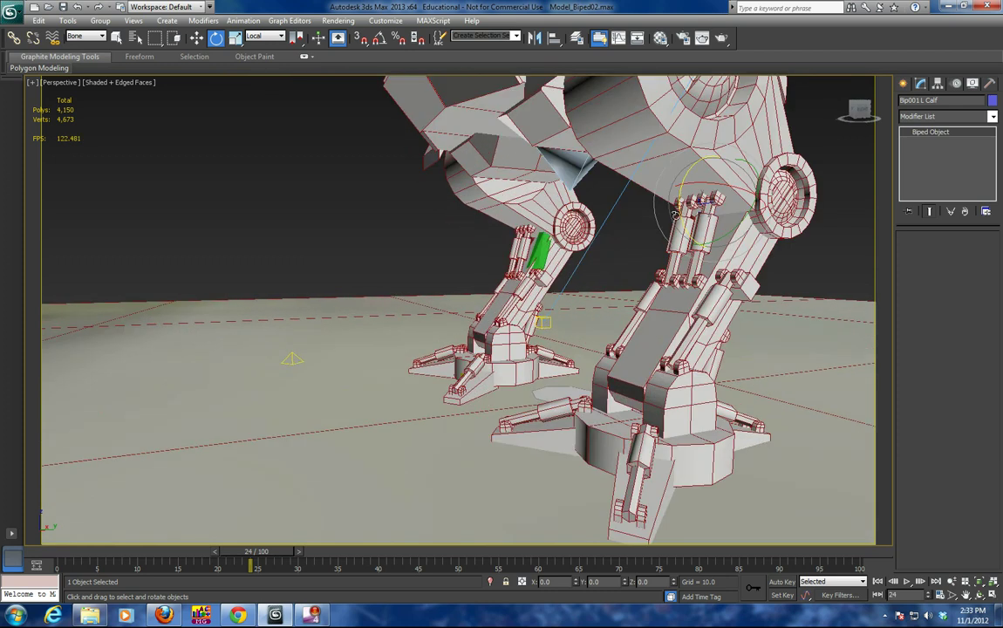
pyautogui.moveTo(679, 212); pyautogui.dragTo(680, 248)
pyautogui.hotkey('ctrl', 'z')
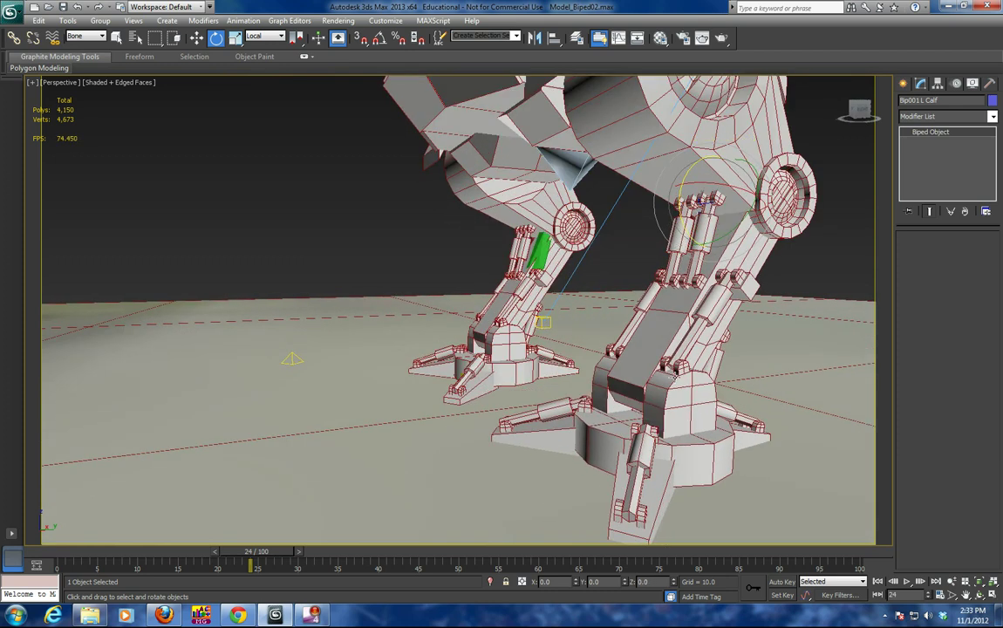
# Step: Remove the bones-only selection filter, select the Hull and reopen envelope editing for Bip001 L Foot
pyautogui.click(743, 322)
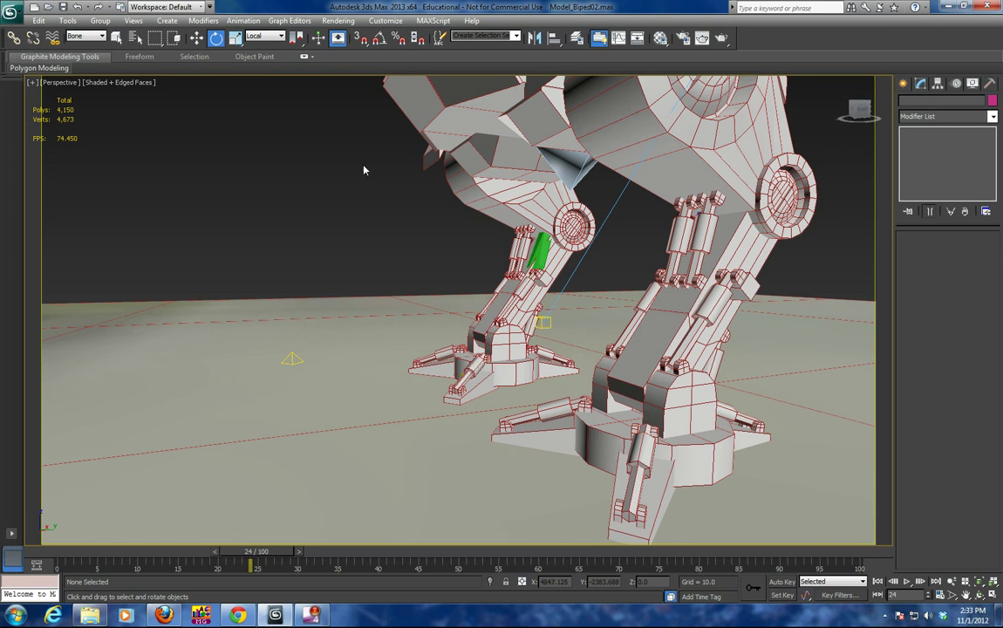
pyautogui.click(74, 37)
pyautogui.click(82, 48)
pyautogui.click(655, 336)
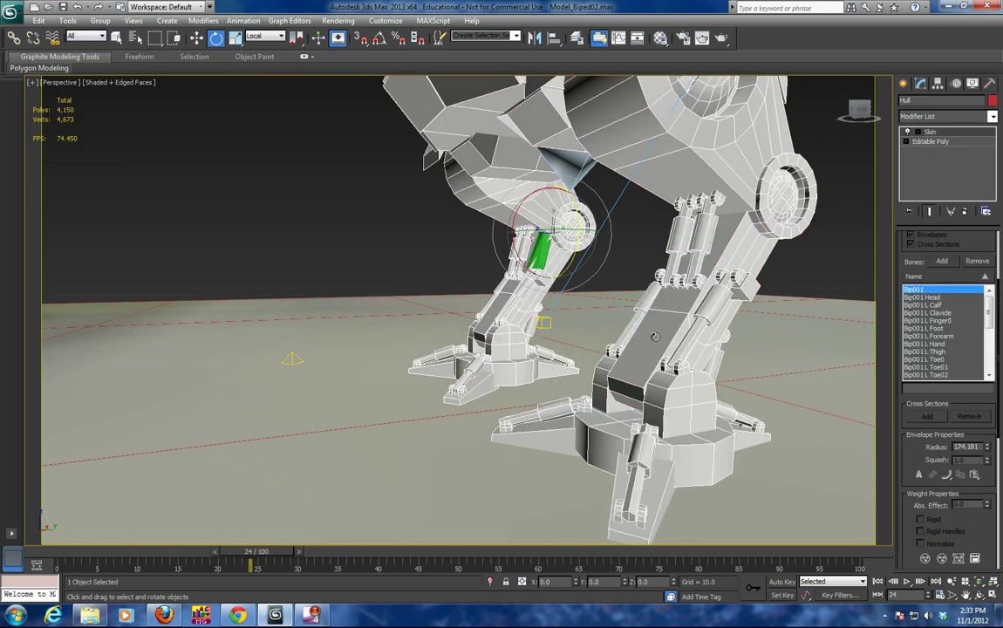
pyautogui.click(933, 328)
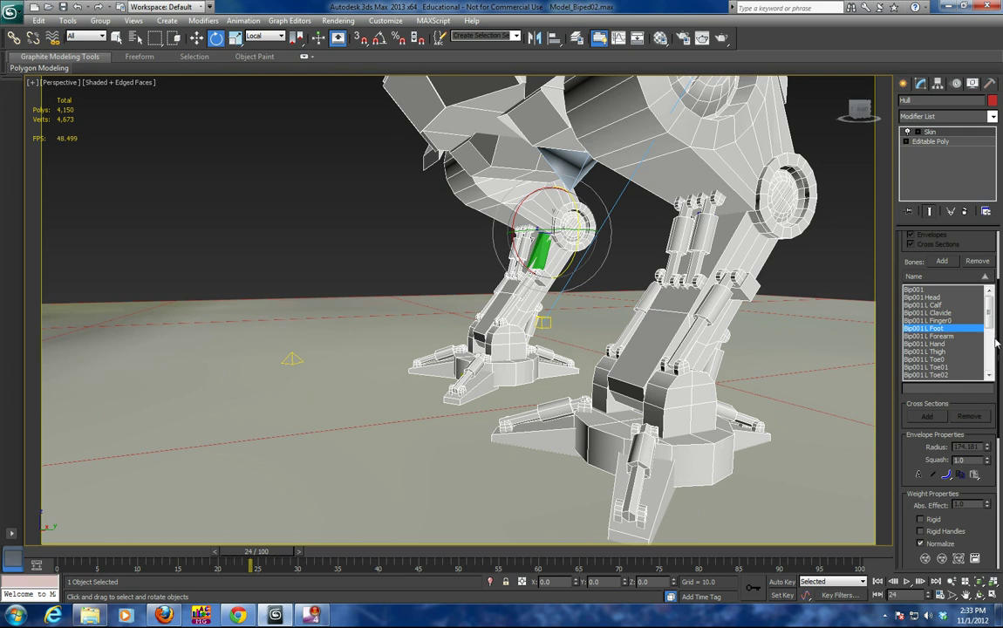
pyautogui.scroll(3, 994, 338)
pyautogui.click(943, 251)
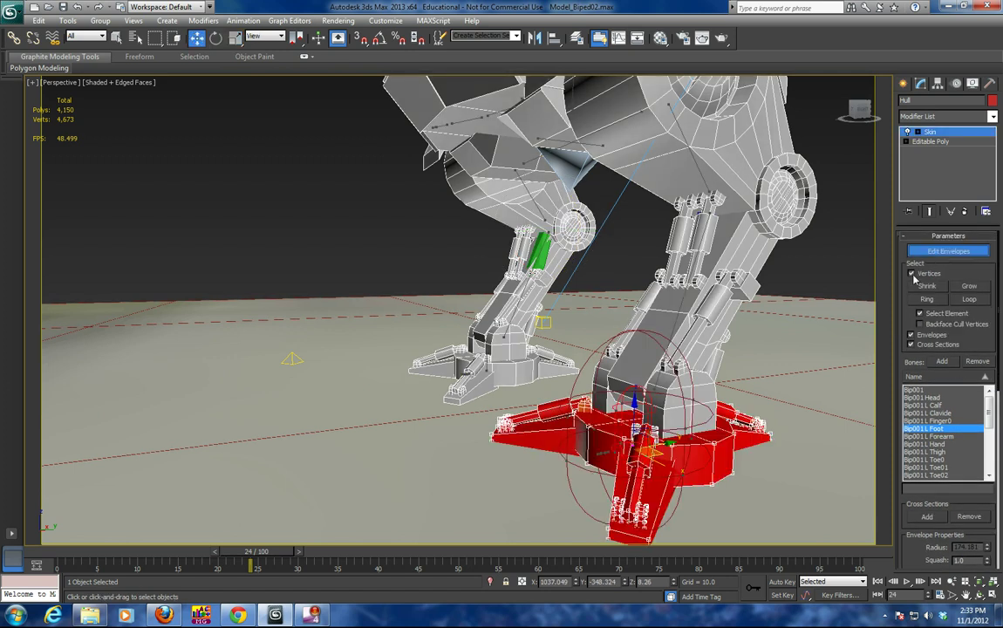